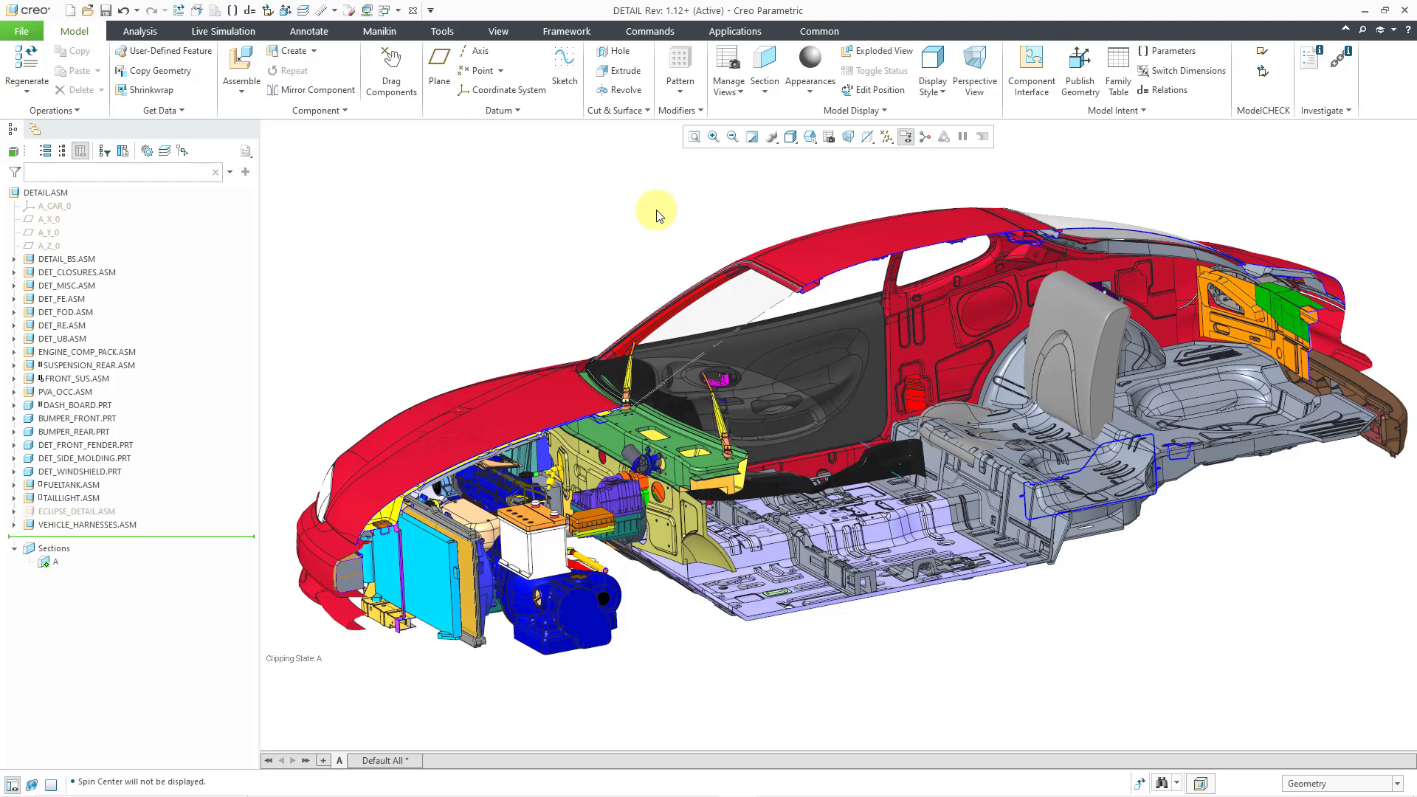
# - In View Manager's Simp Rep list, make Front the active rep and bring up its actions menu
pyautogui.click(727, 79)
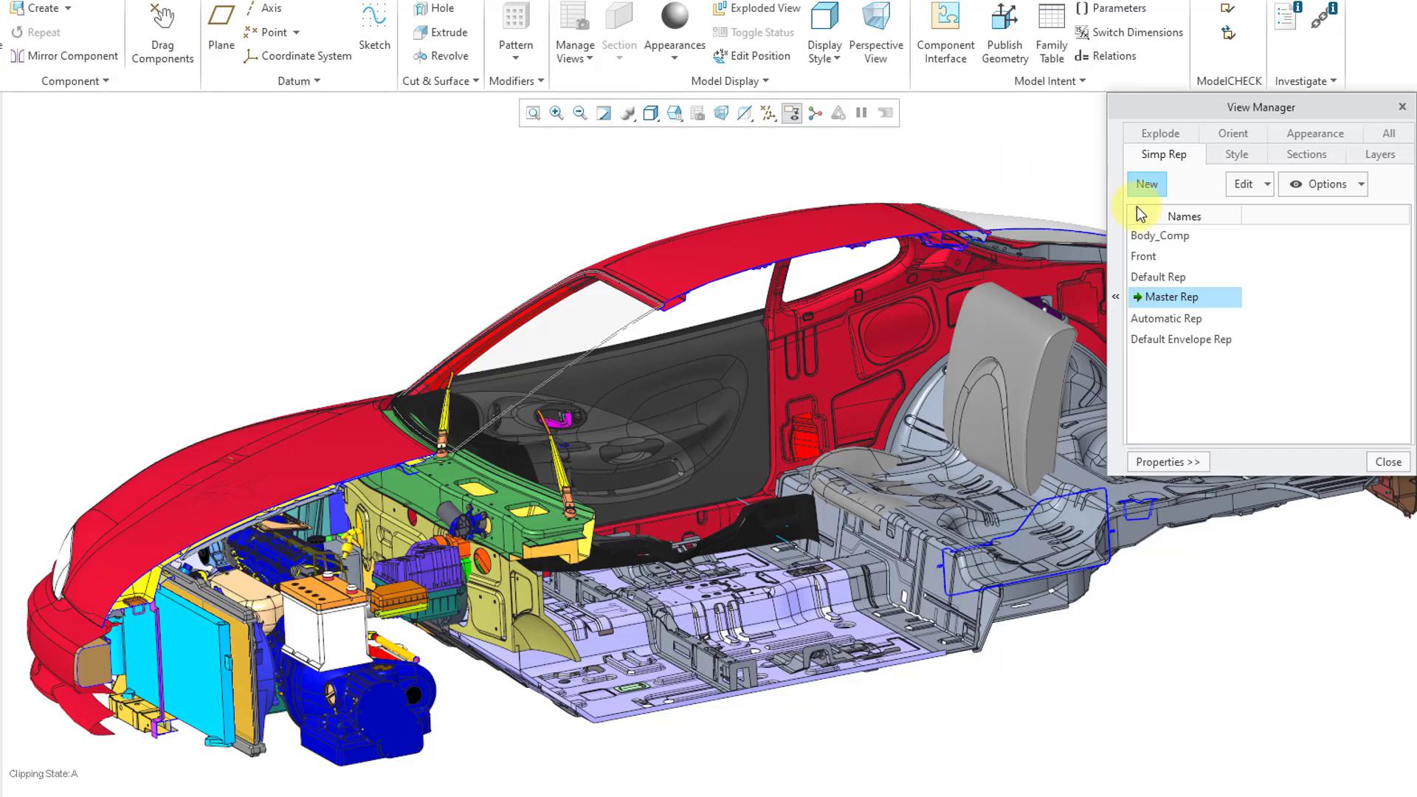
pyautogui.click(1145, 258)
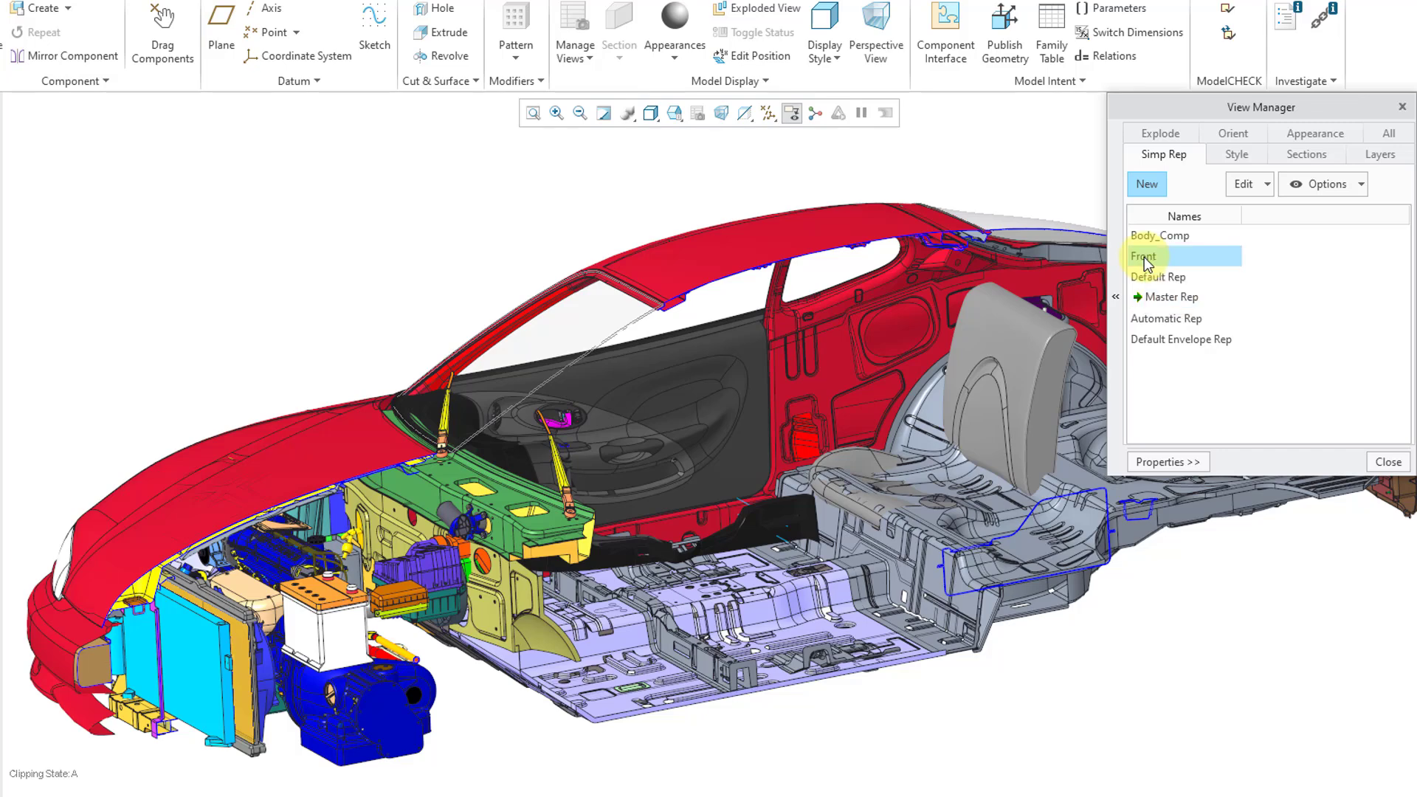
pyautogui.doubleClick(1145, 258)
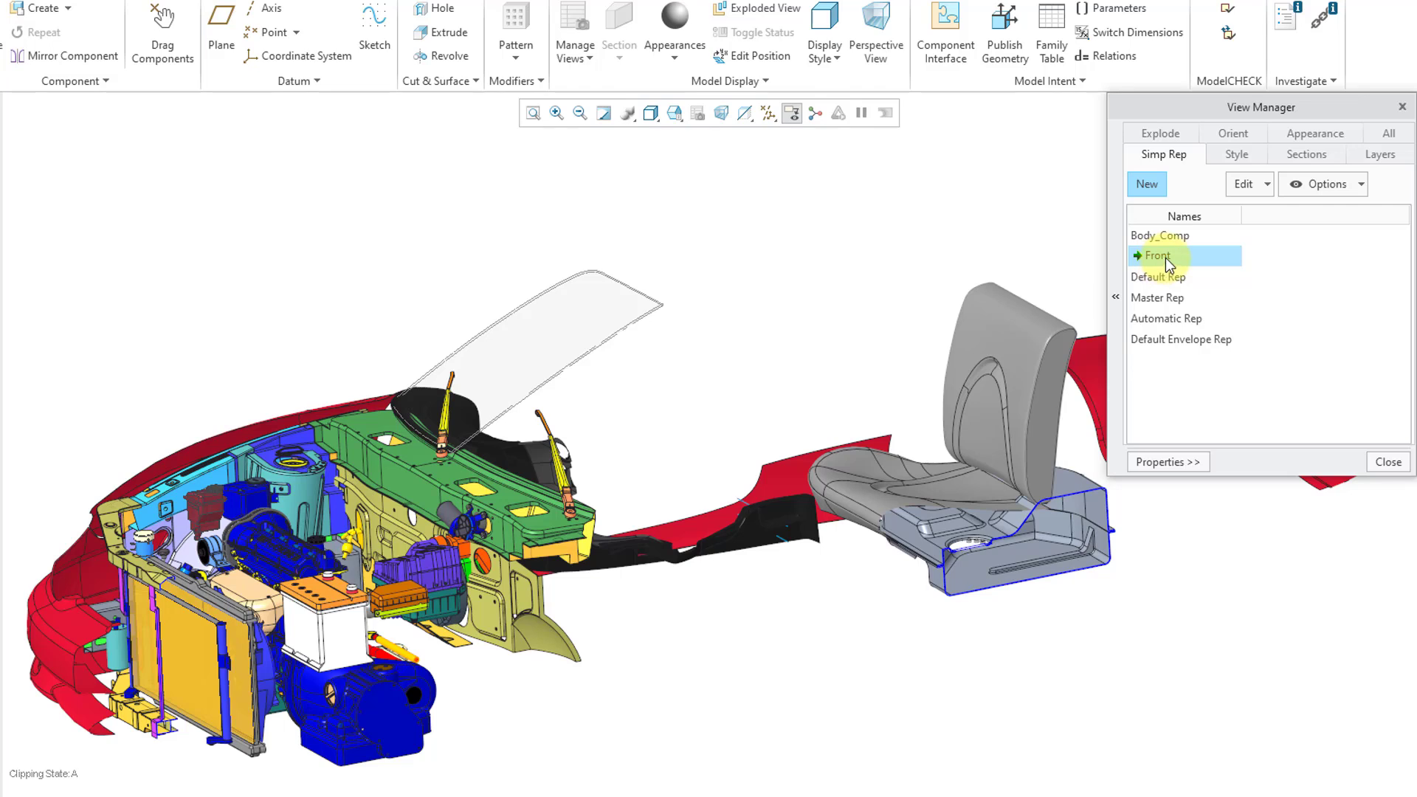
pyautogui.rightClick(1166, 259)
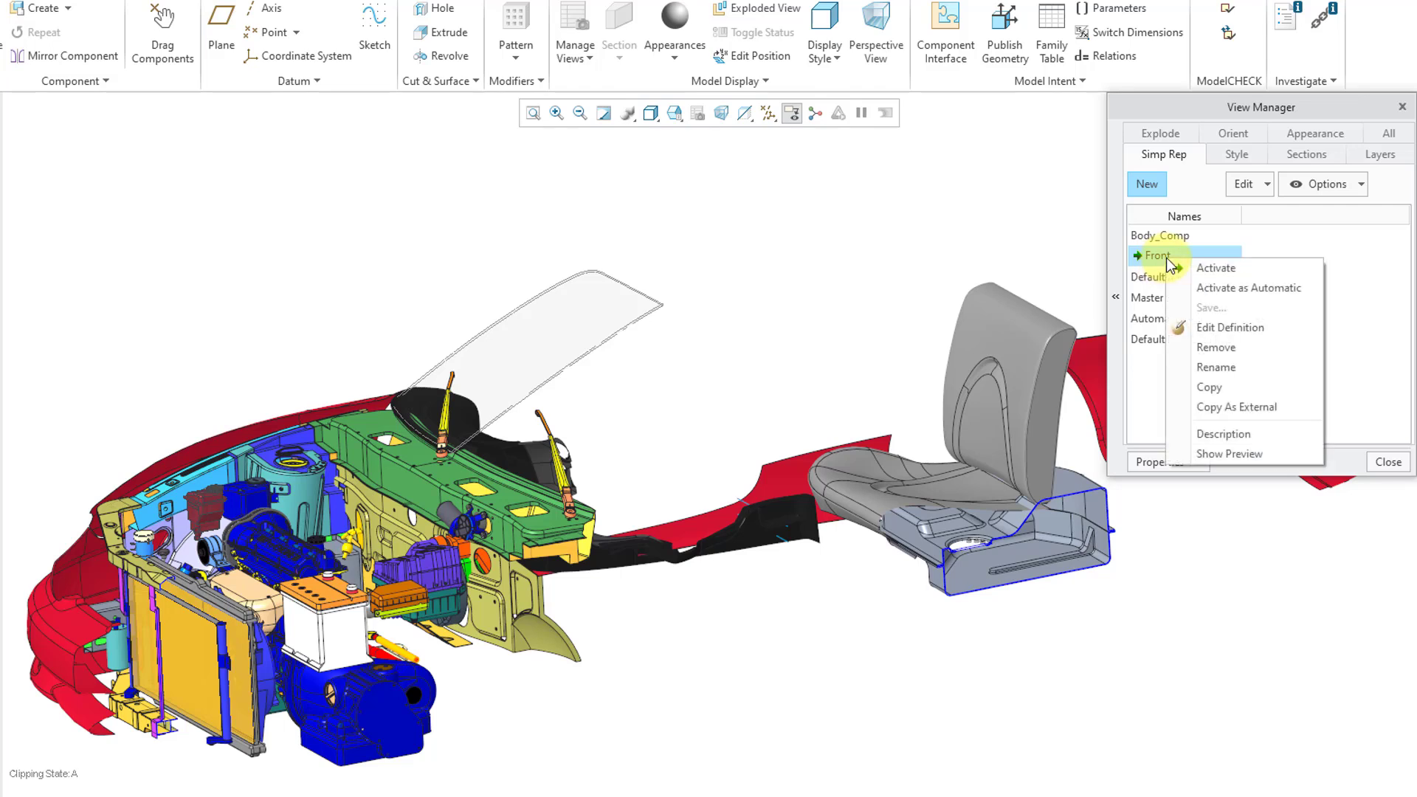
# - Copy Front as external rep 'car_harness_simp_rep', replacing ASM0001, opened in a separate window
pyautogui.click(1273, 406)
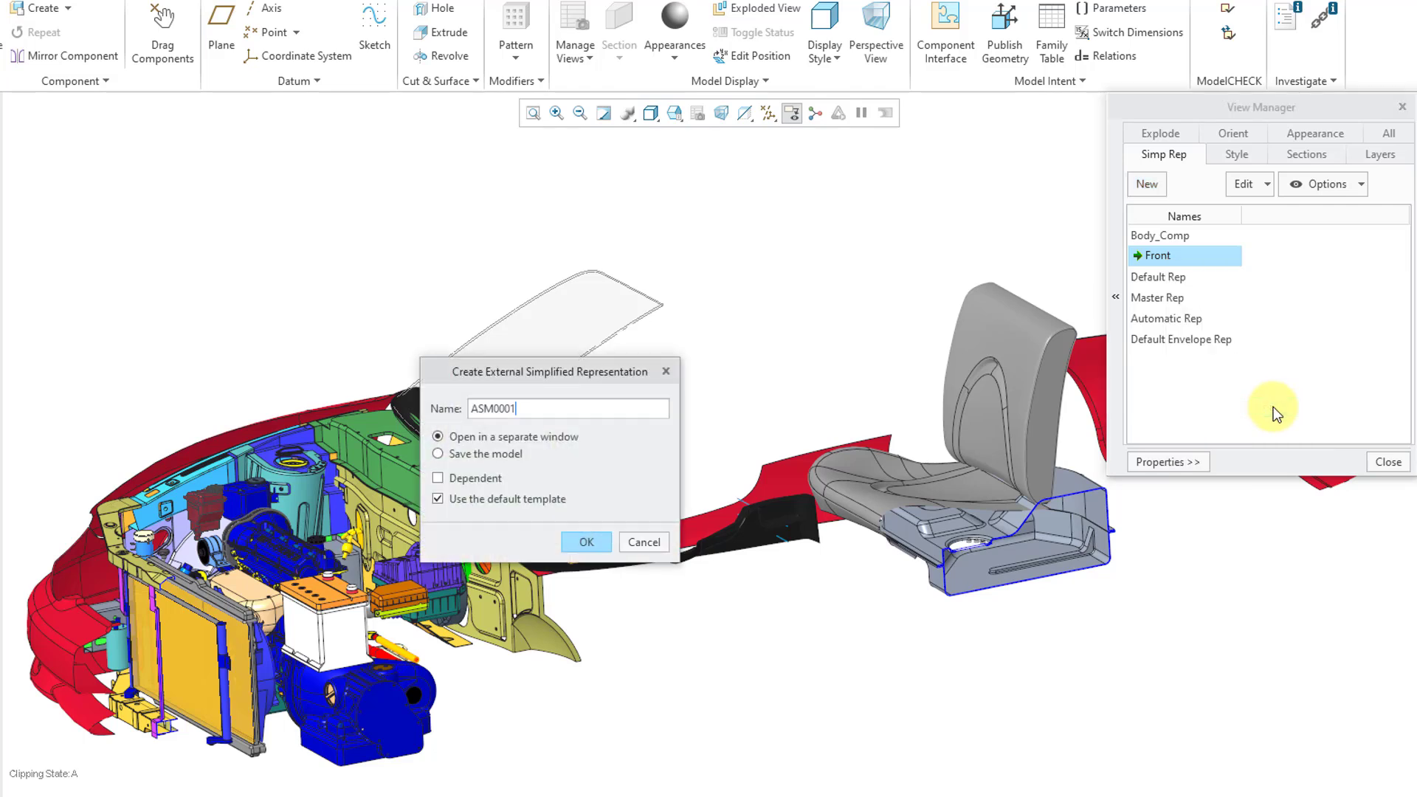
pyautogui.press('BackSpace')
pyautogui.press('BackSpace')
pyautogui.press('BackSpace')
pyautogui.press('BackSpace')
pyautogui.press('BackSpace')
pyautogui.press('BackSpace')
pyautogui.press('BackSpace')
pyautogui.write('car_harness_simp_rep')
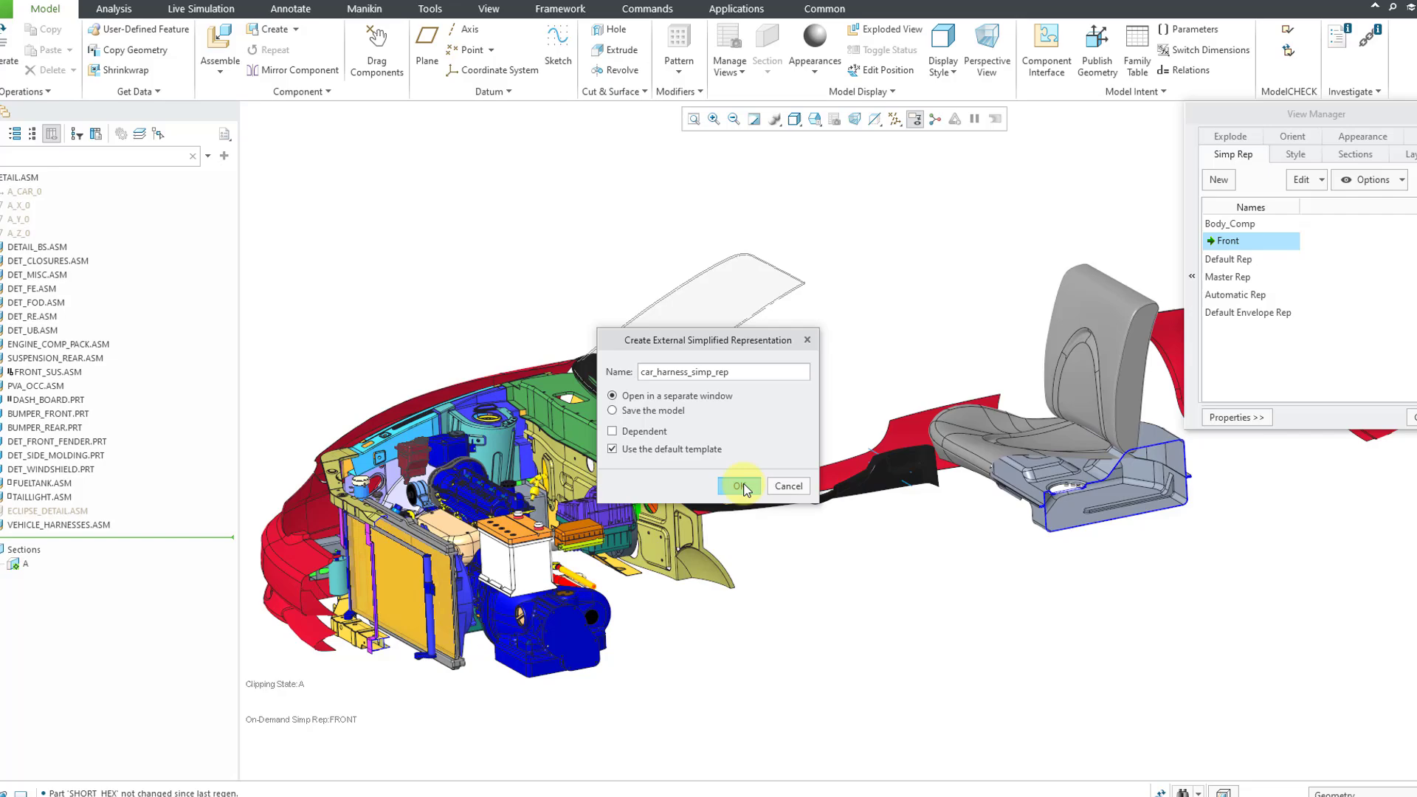
pyautogui.click(745, 468)
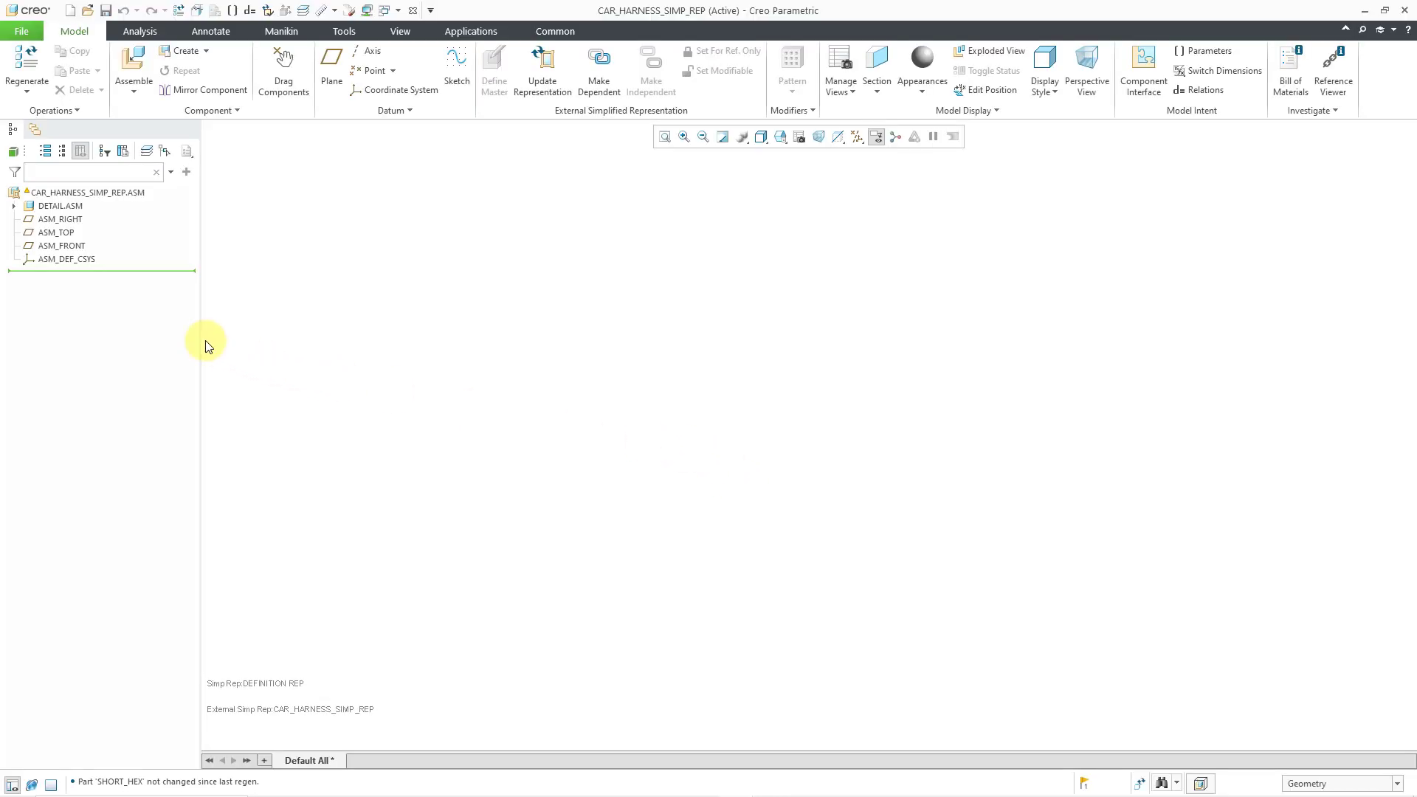
# - Expand DETAIL.ASM, select DET_FE.ASM, and orbit, zoom and pan to frame the front end
pyautogui.click(15, 208)
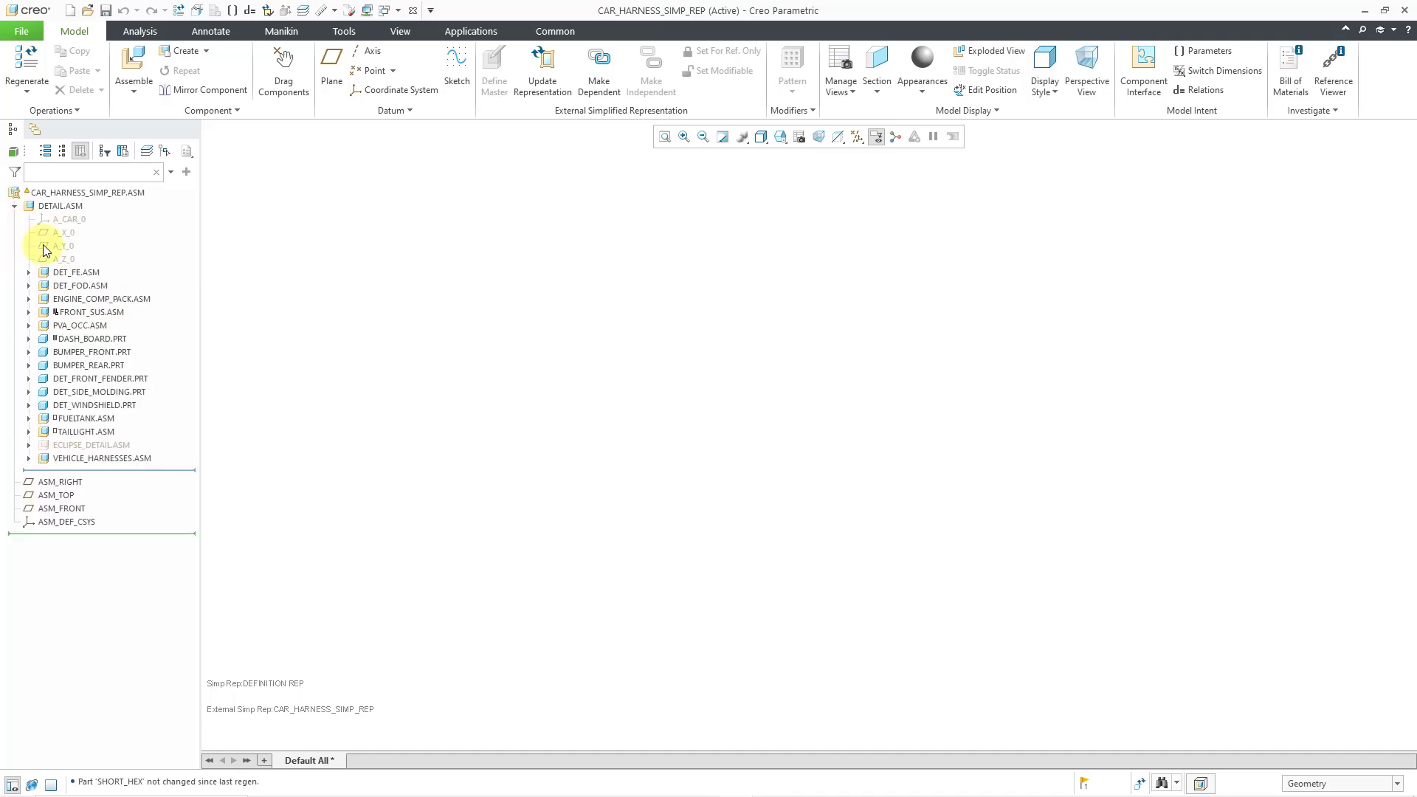
pyautogui.click(75, 274)
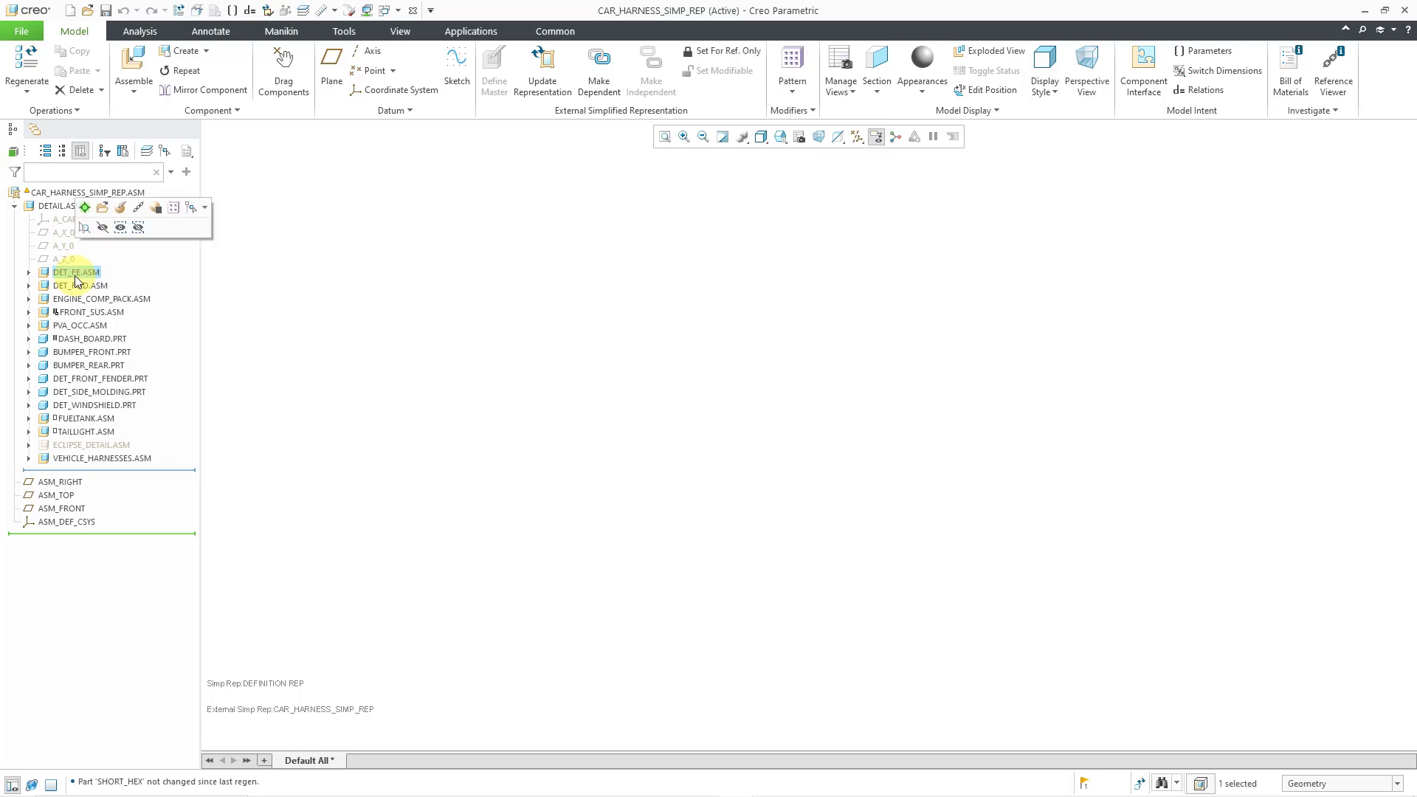
pyautogui.click(84, 226)
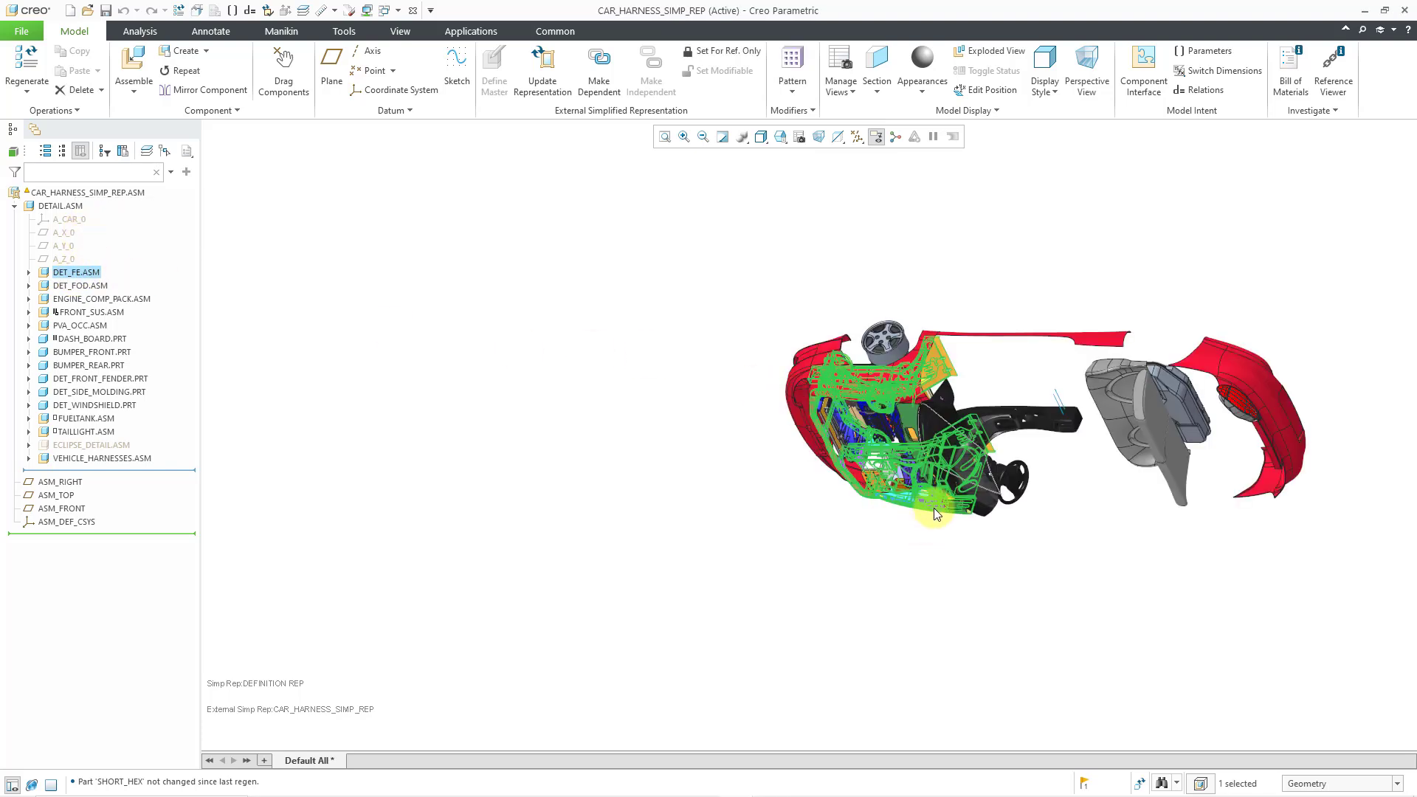
pyautogui.moveTo(932, 508); pyautogui.dragTo(1048, 421, button='middle')
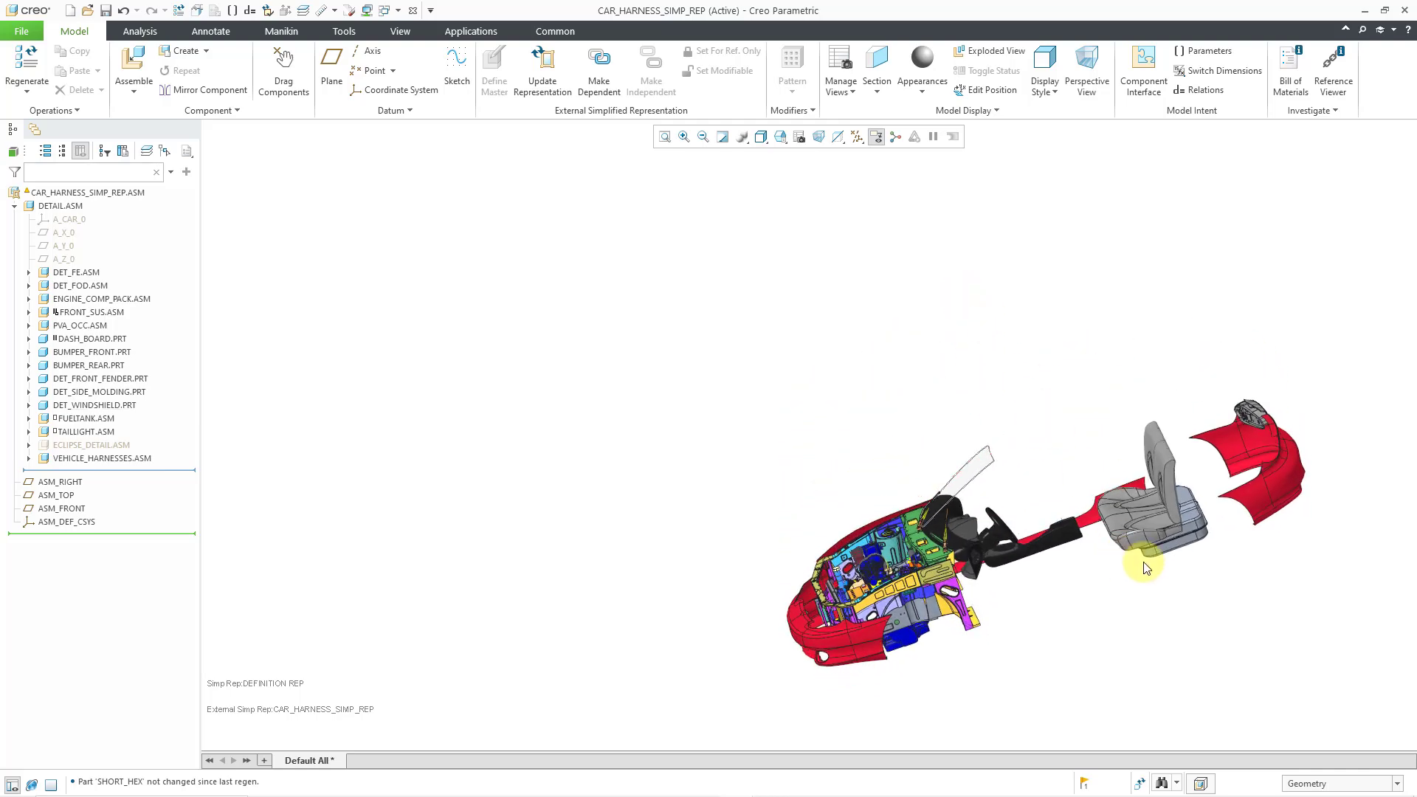
pyautogui.scroll(3, 1140, 557)
pyautogui.keyDown('shift'); pyautogui.moveTo(1092, 521); pyautogui.dragTo(857, 497, button='middle'); pyautogui.keyUp('shift')
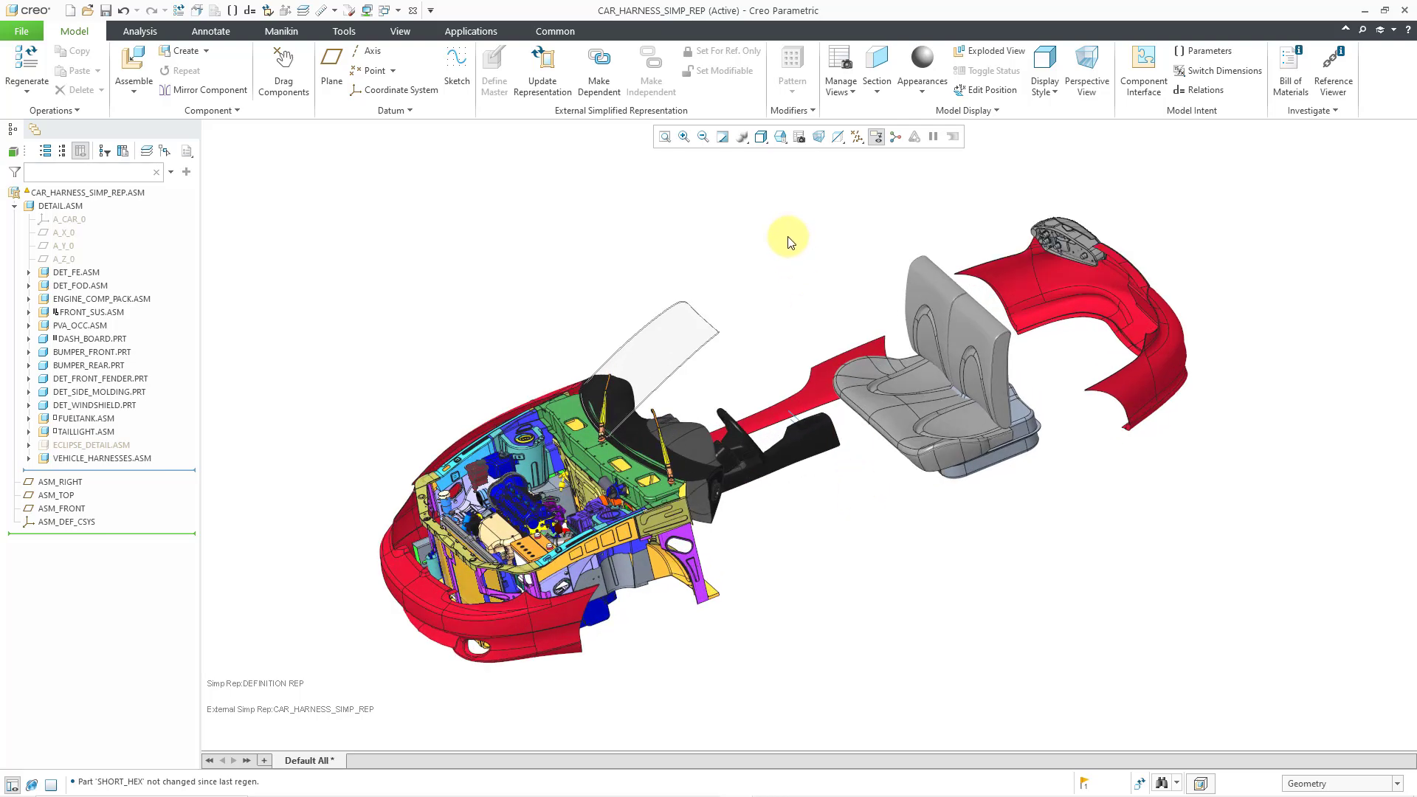
# - Overwrite the saved Default Orientation with the current car view through Reorient, confirming the override
pyautogui.click(781, 137)
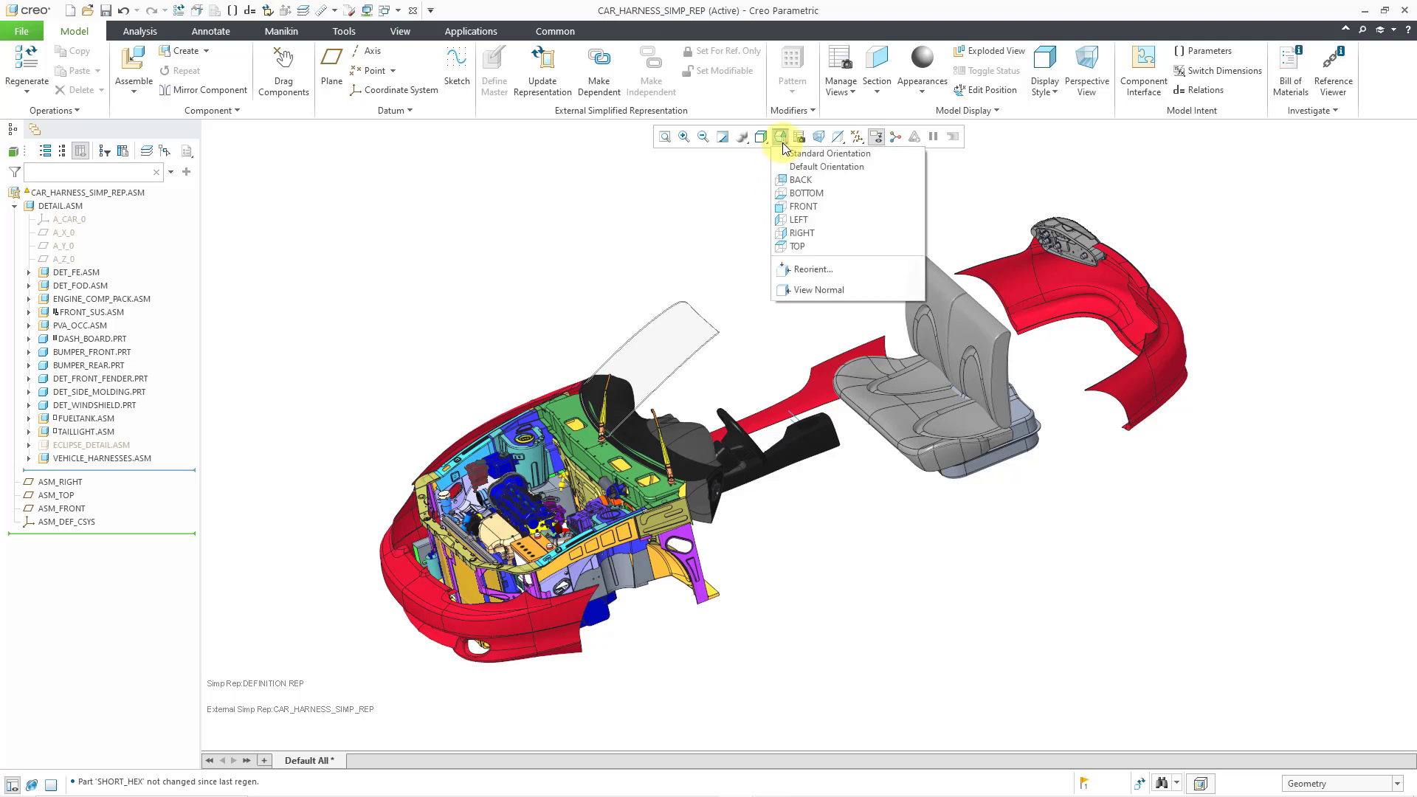
pyautogui.click(812, 270)
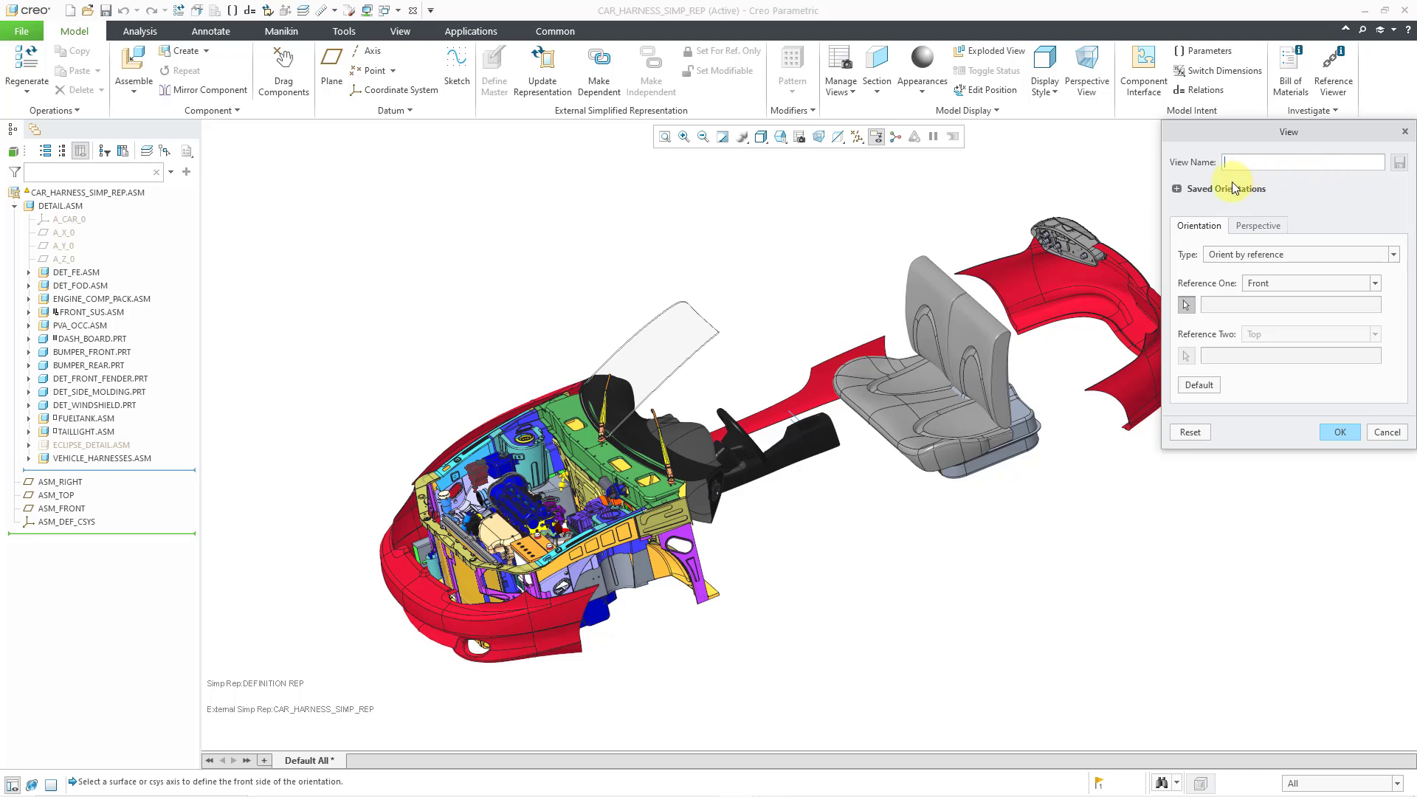
pyautogui.click(1176, 188)
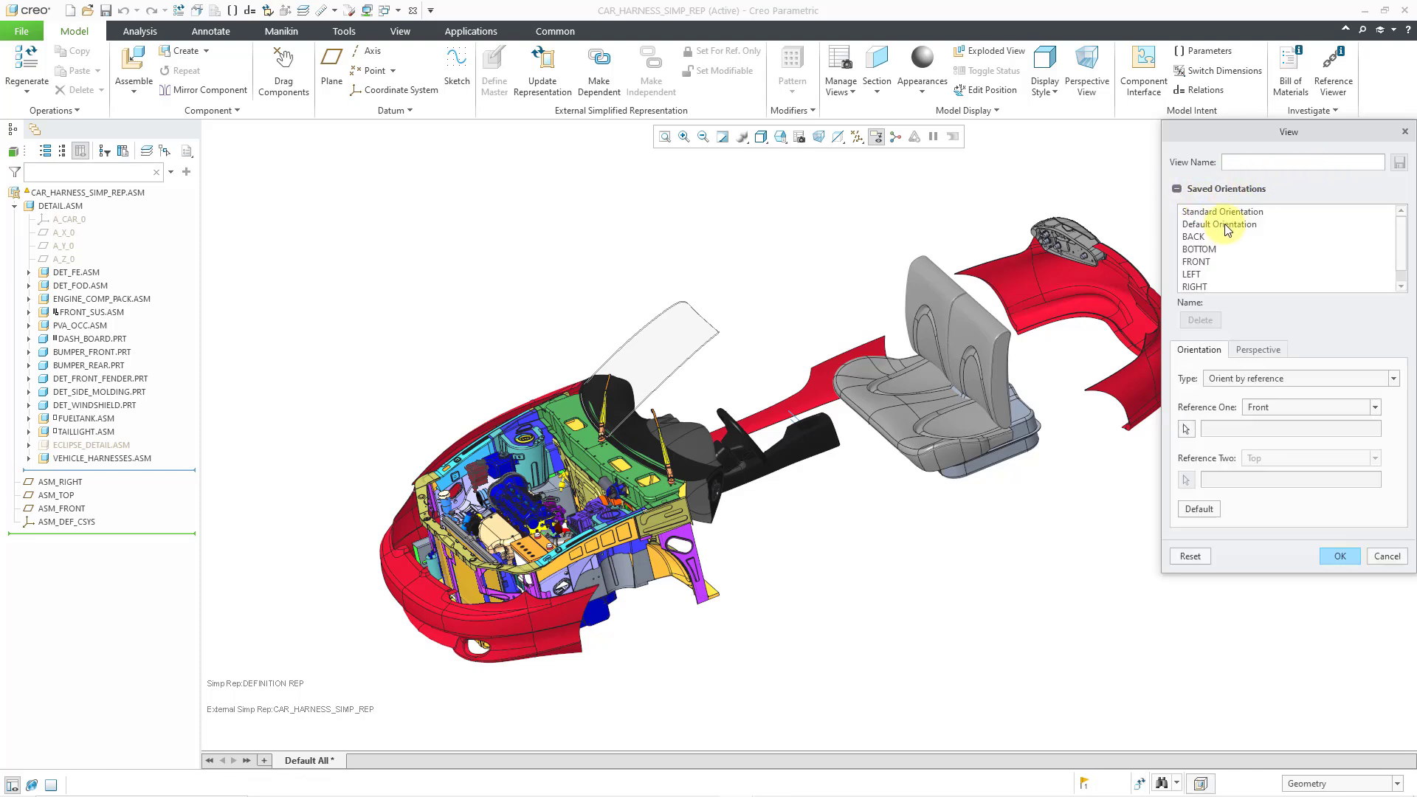
pyautogui.click(1224, 223)
pyautogui.click(1399, 163)
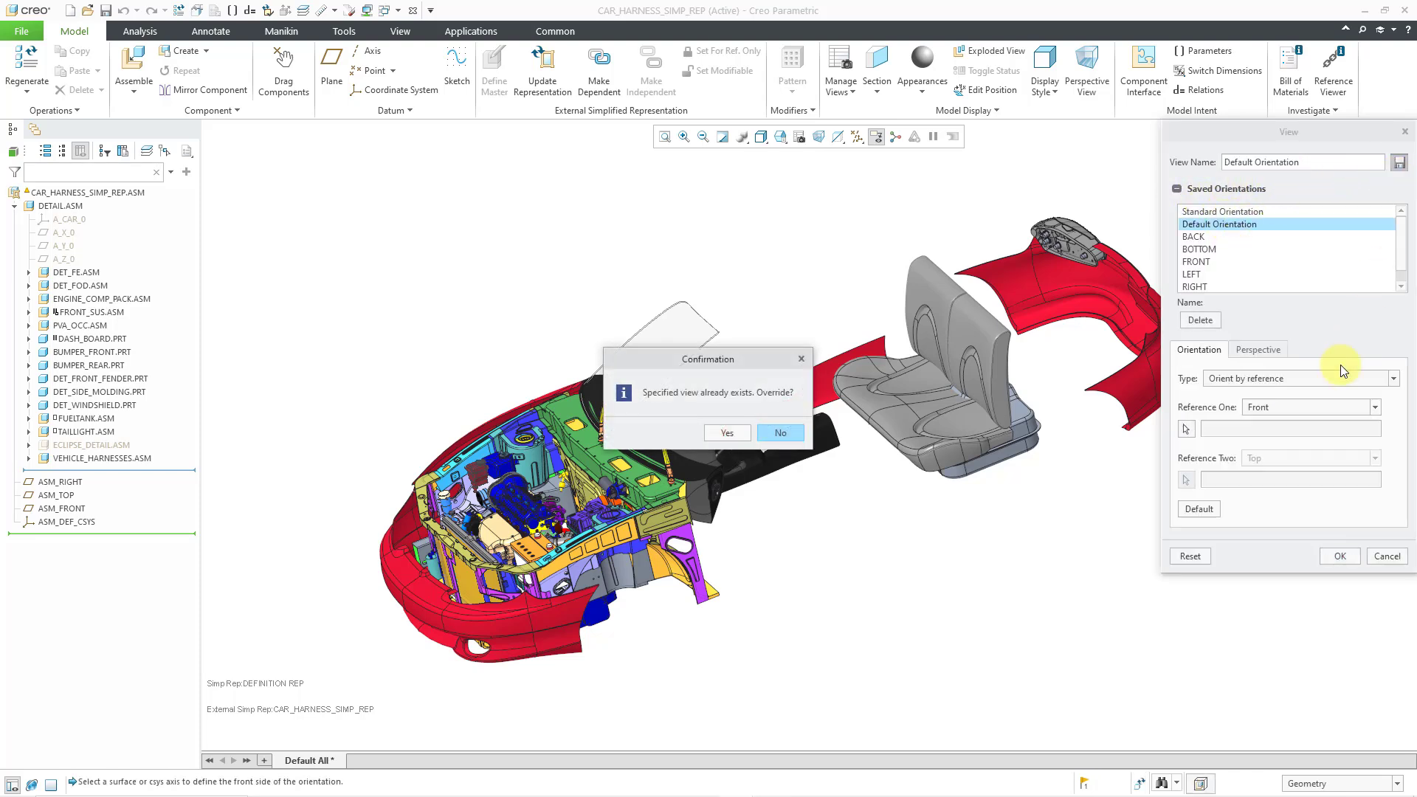
pyautogui.click(728, 436)
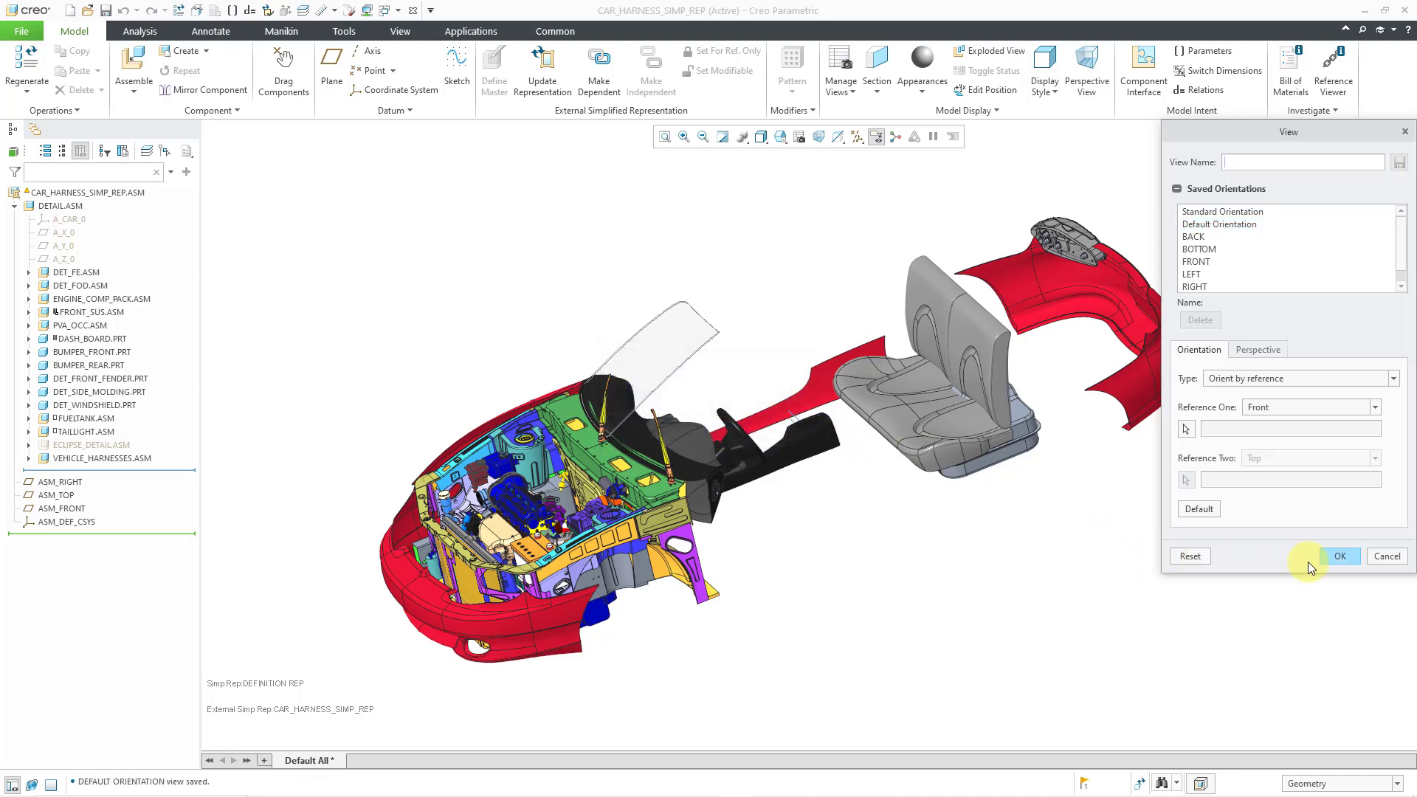
pyautogui.click(1353, 565)
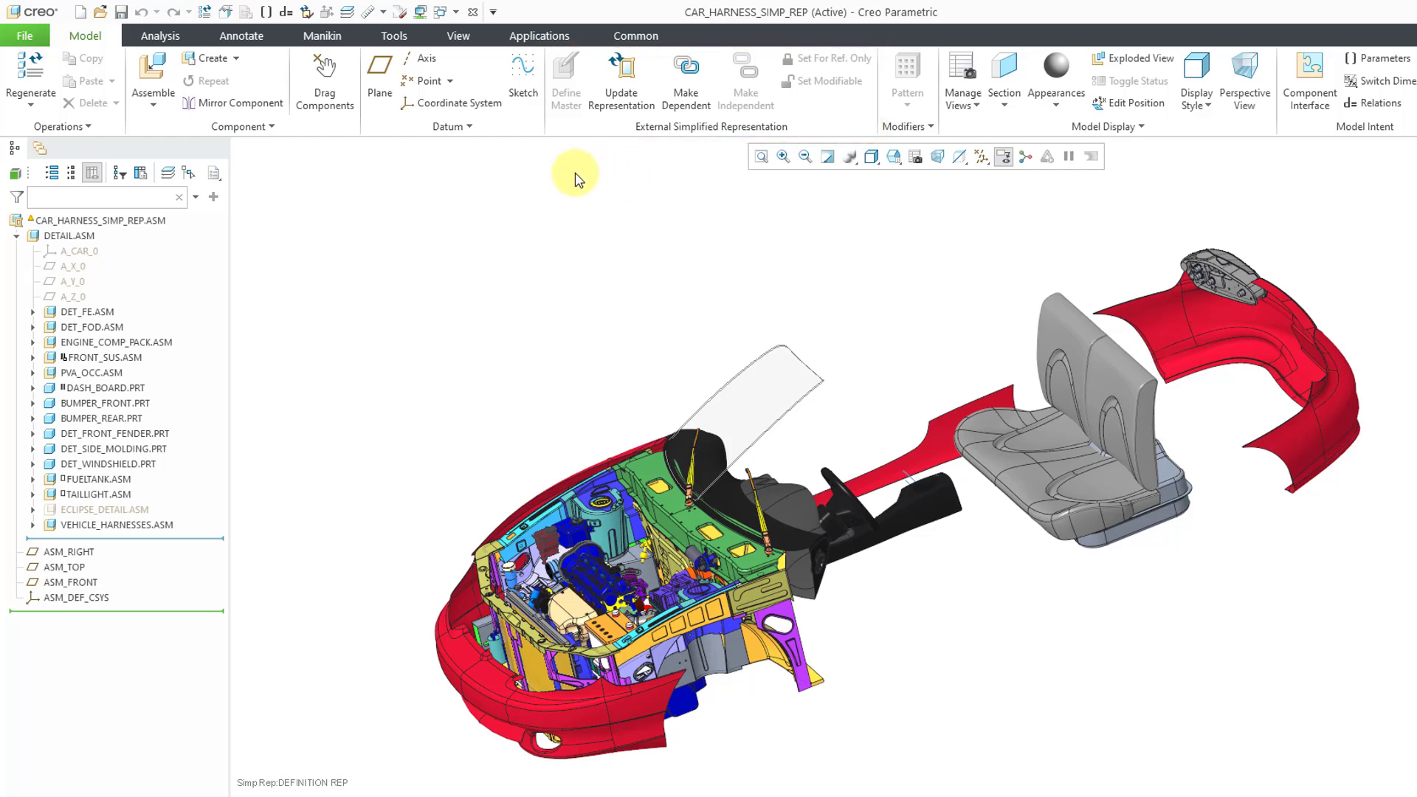
# - Use Dependency > Make Dependent on CAR_HARNESS_SIMP_REP.ASM, bringing up FRONT as the master rep
pyautogui.click(144, 221)
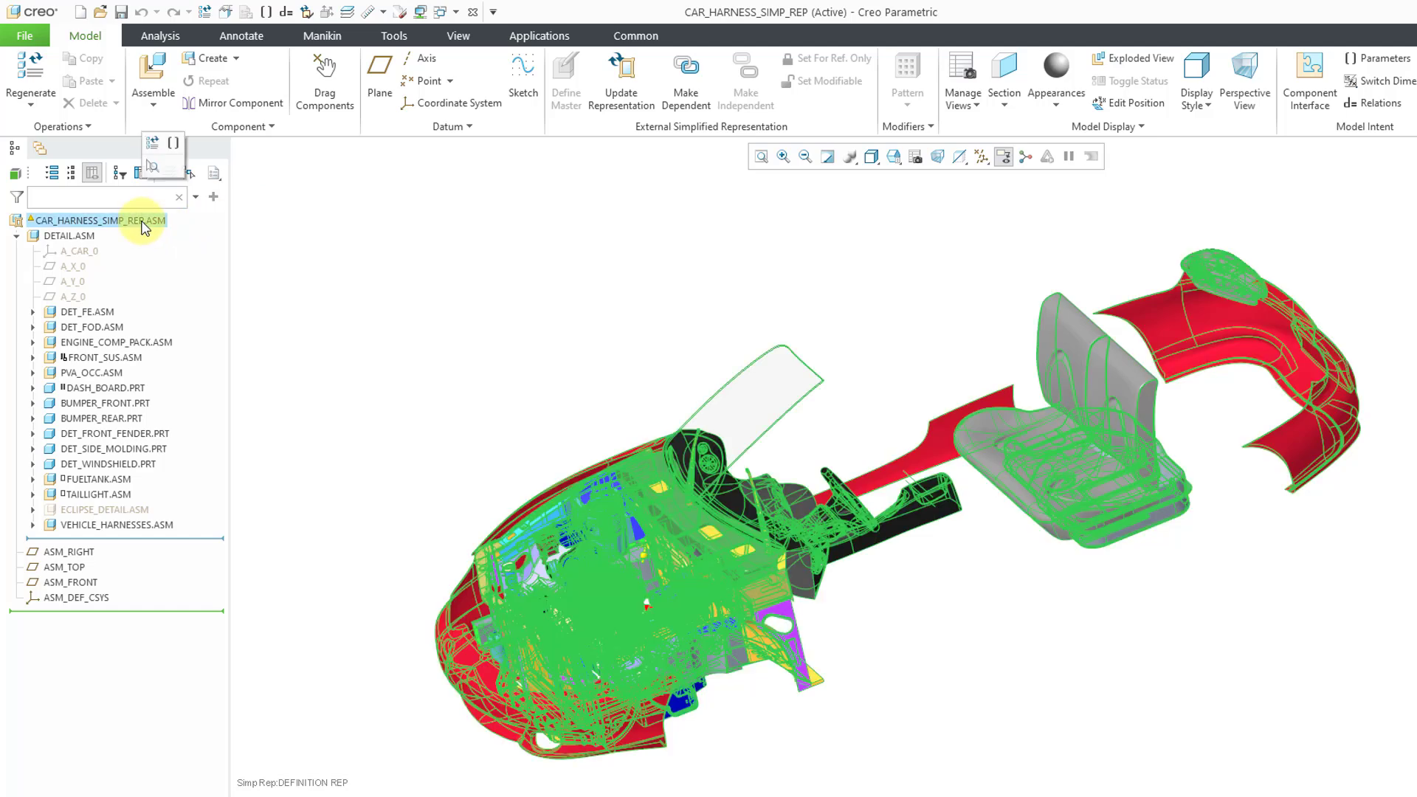
pyautogui.rightClick(144, 224)
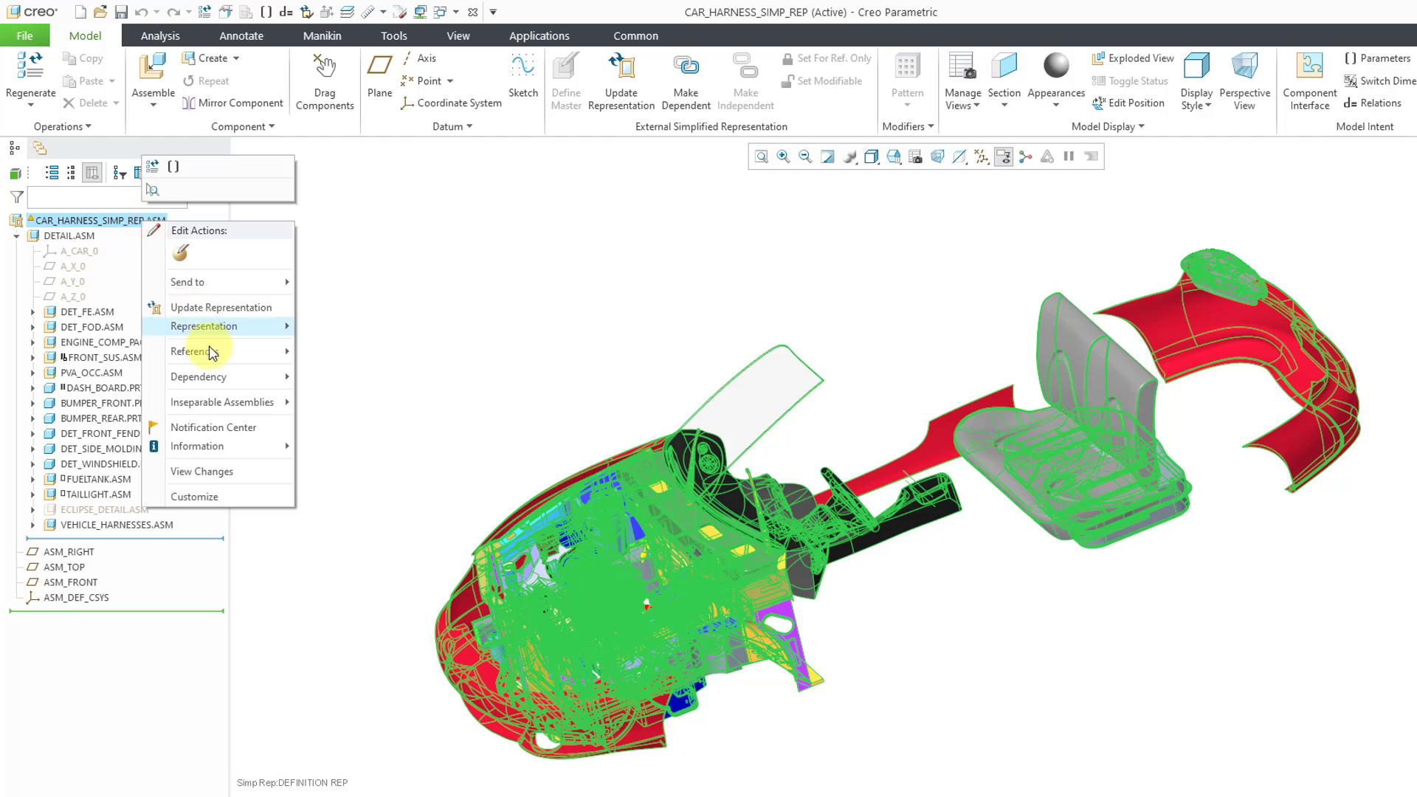
pyautogui.moveTo(236, 390)
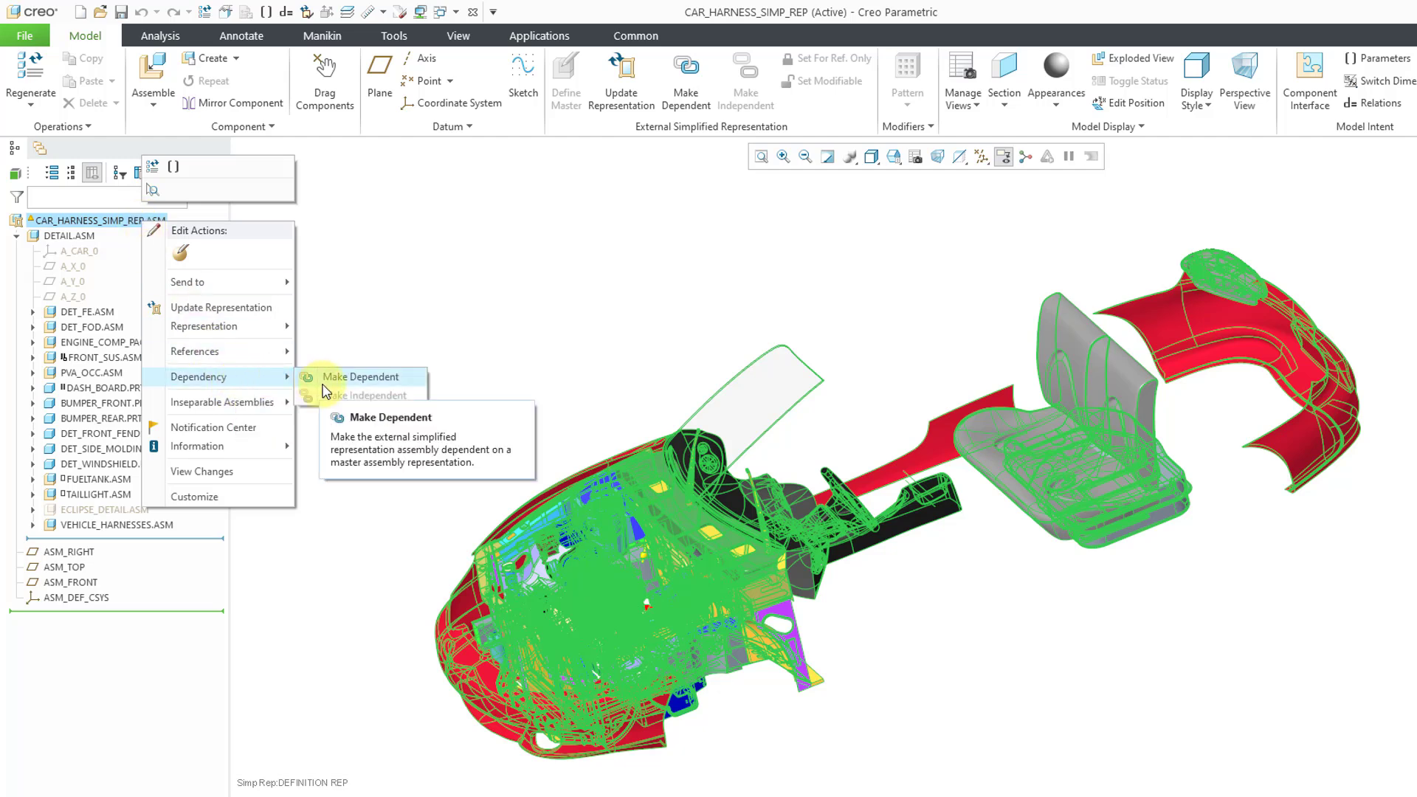
pyautogui.click(411, 291)
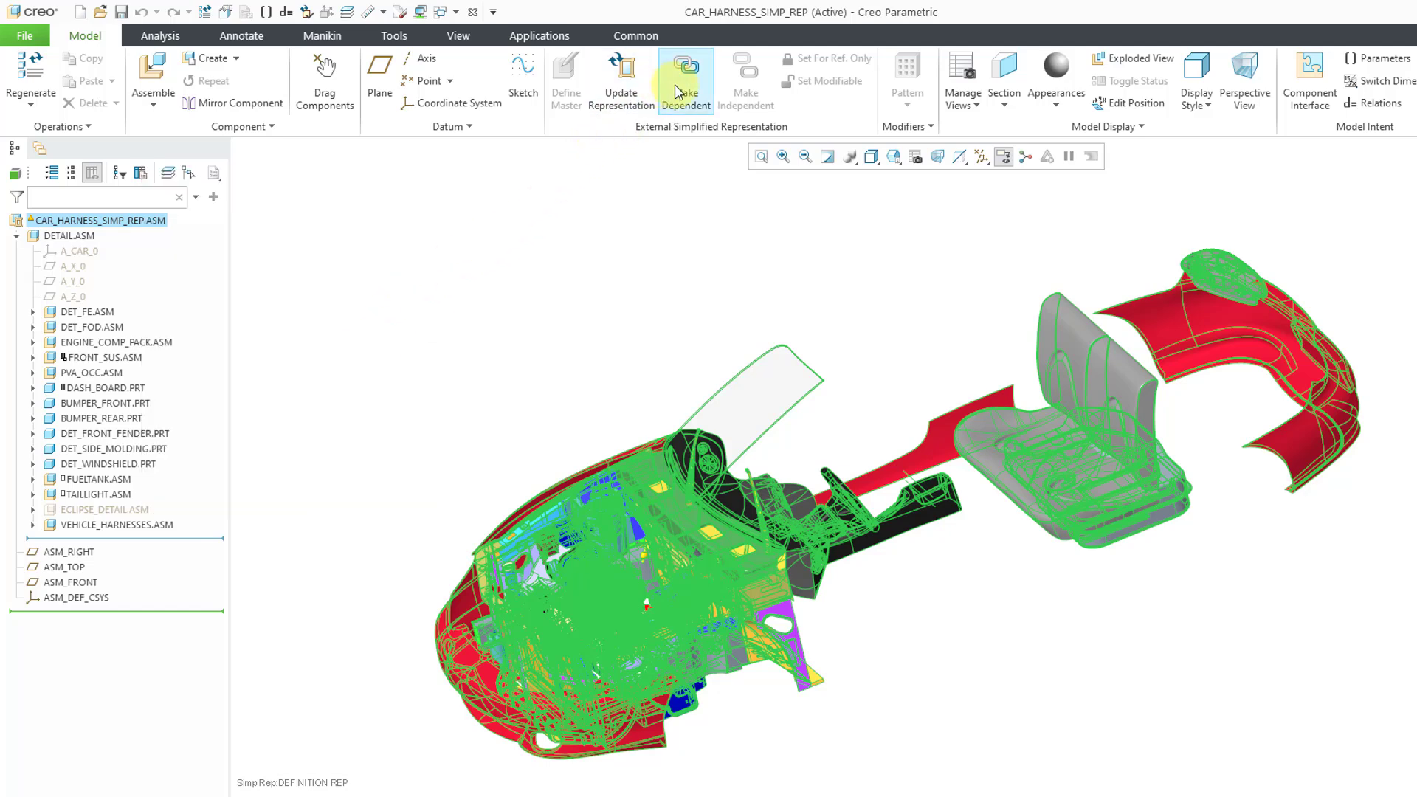
pyautogui.click(675, 93)
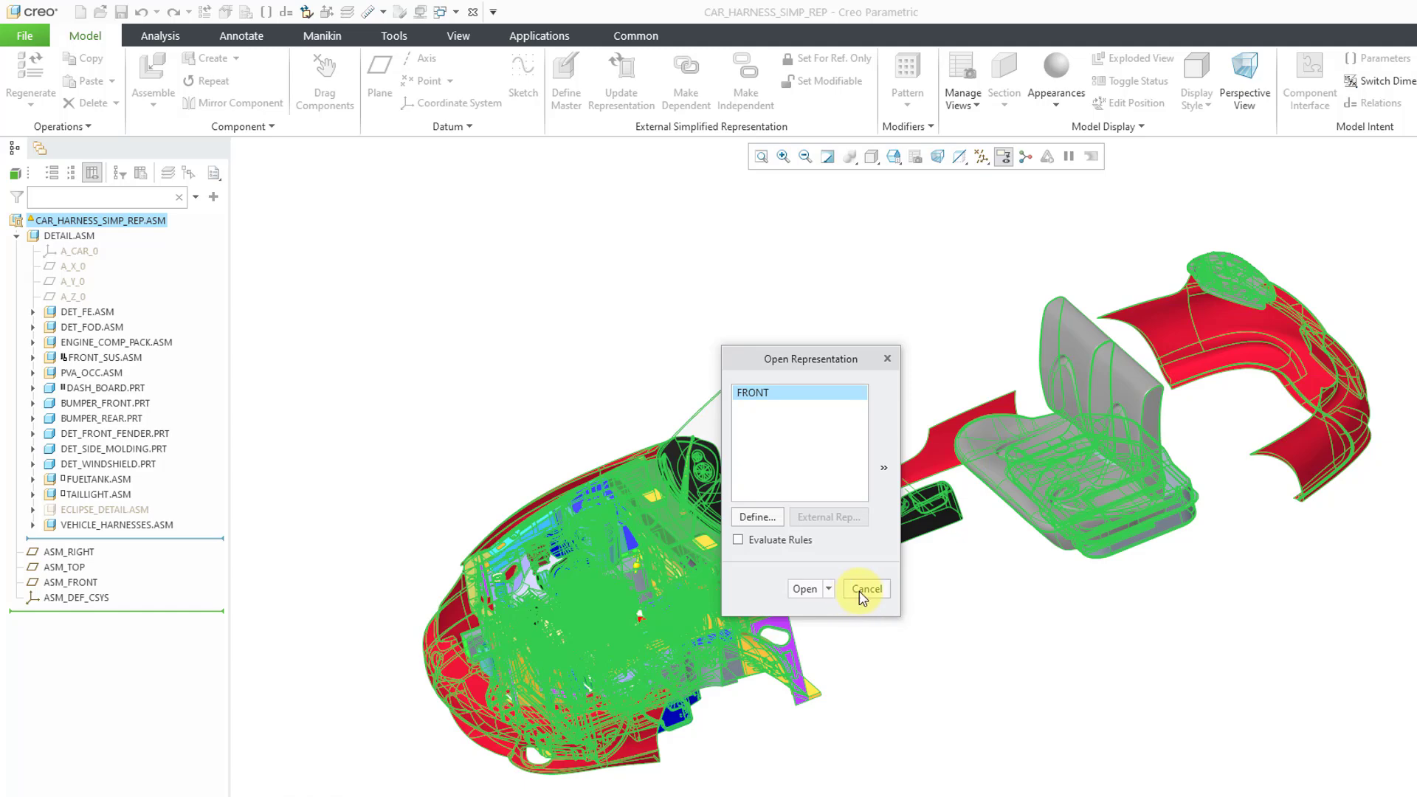
# - Make car_harness_simp_rep independent, update the representation, and cancel the Open Representation dialog
pyautogui.click(811, 589)
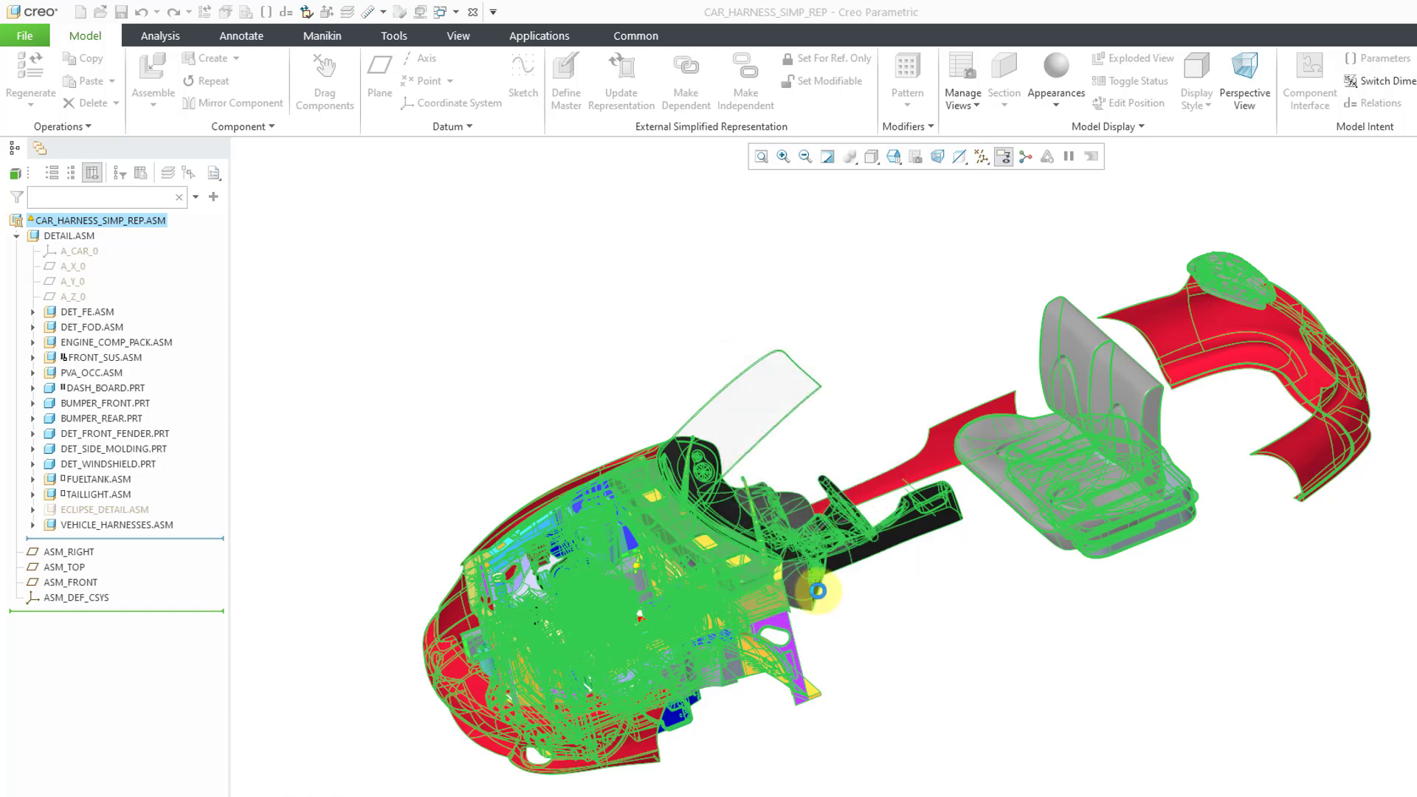
pyautogui.click(683, 335)
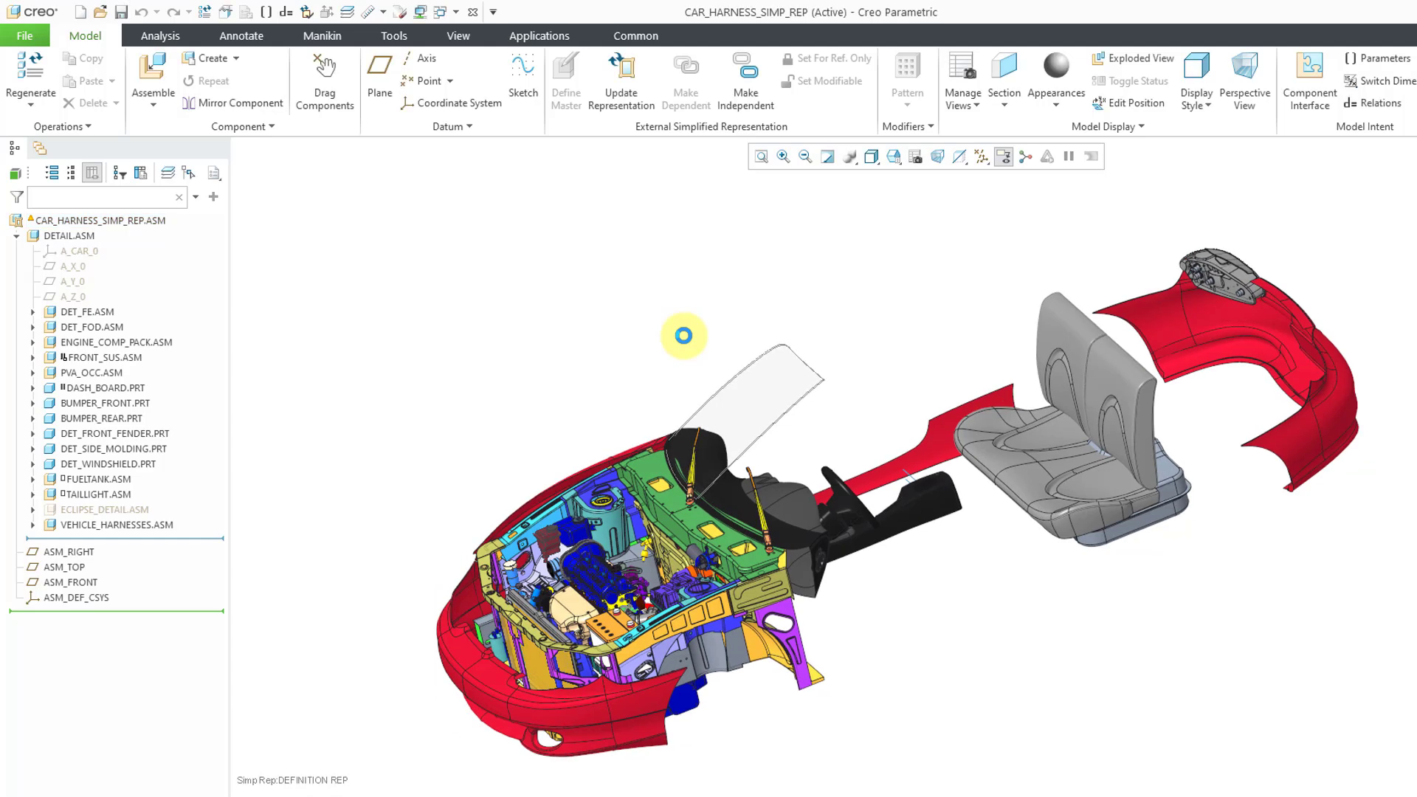
pyautogui.click(744, 110)
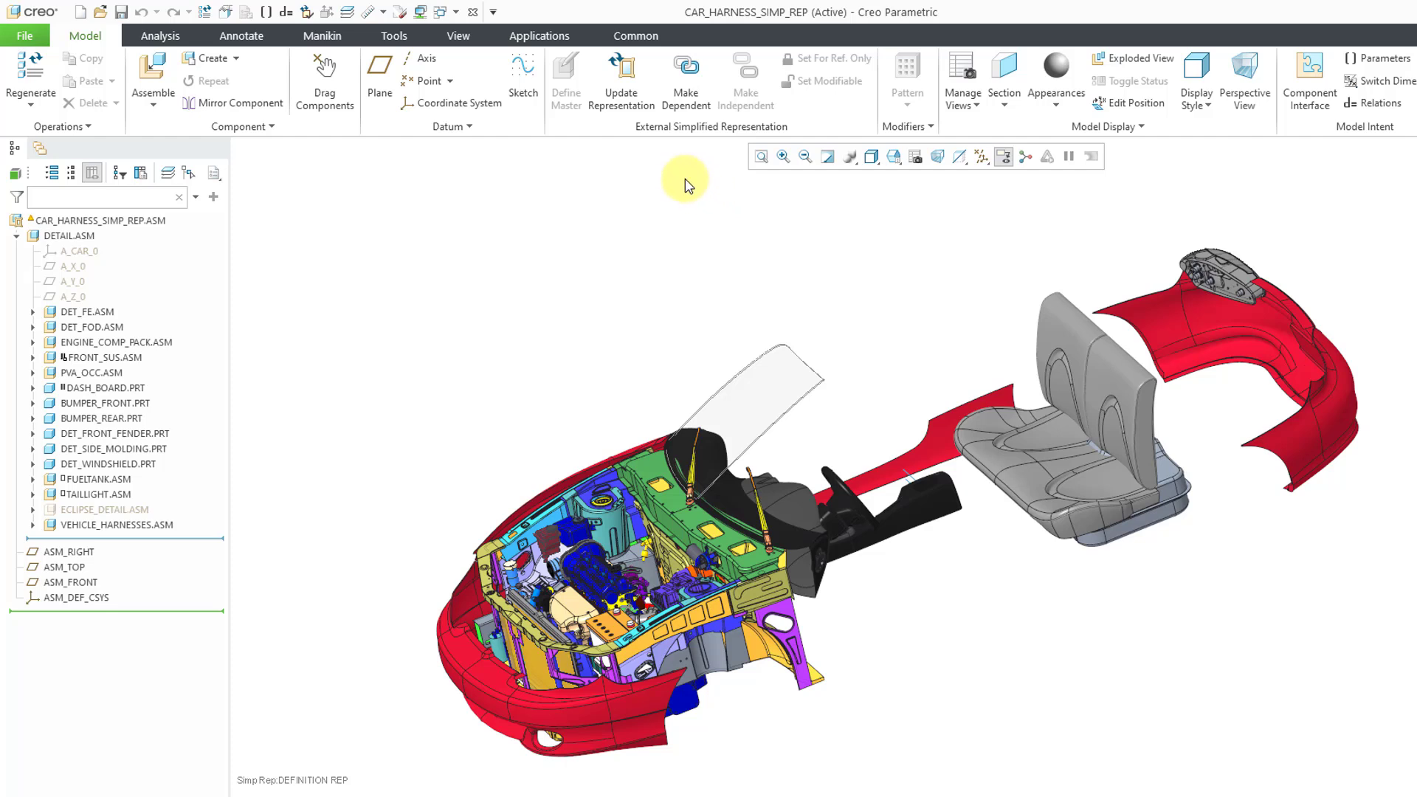
pyautogui.click(620, 100)
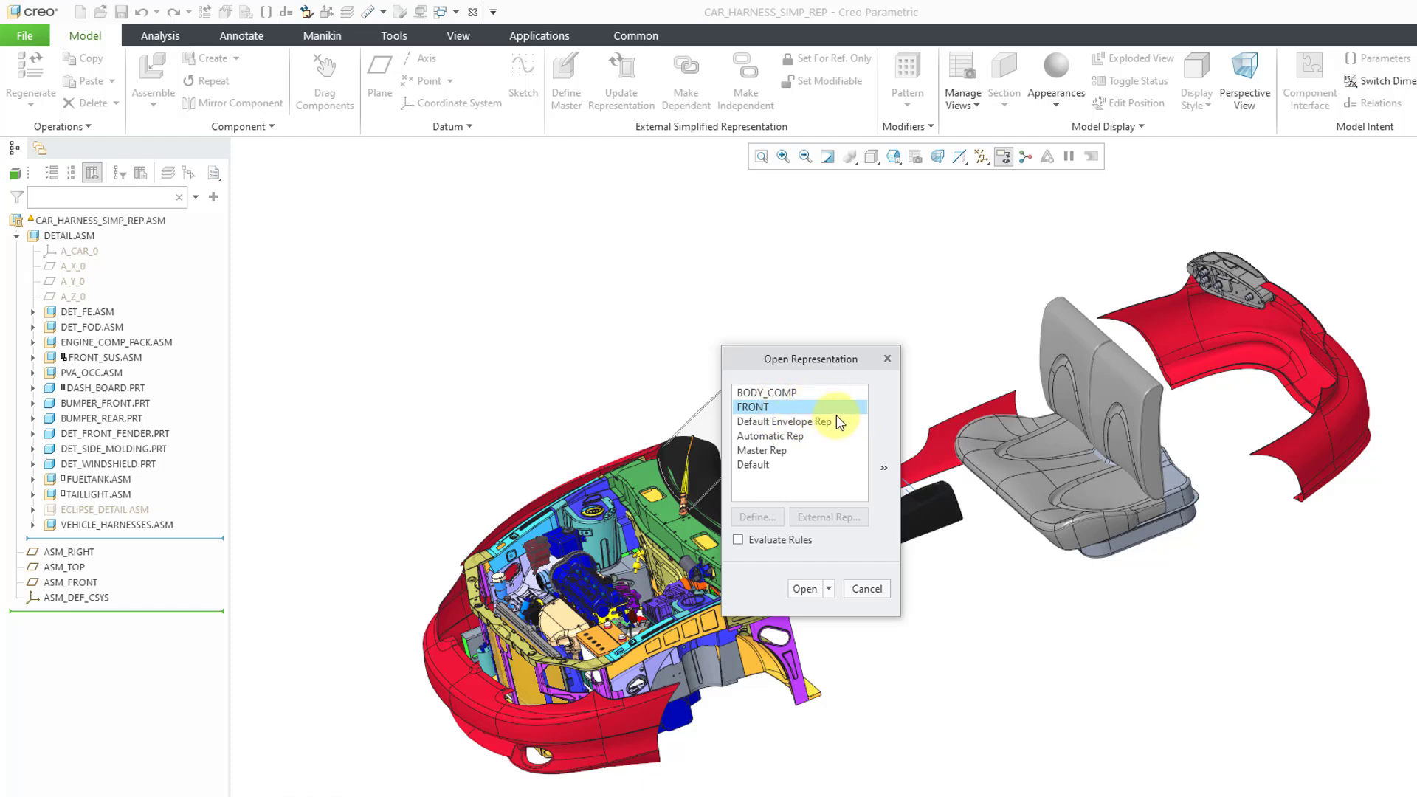
pyautogui.click(867, 590)
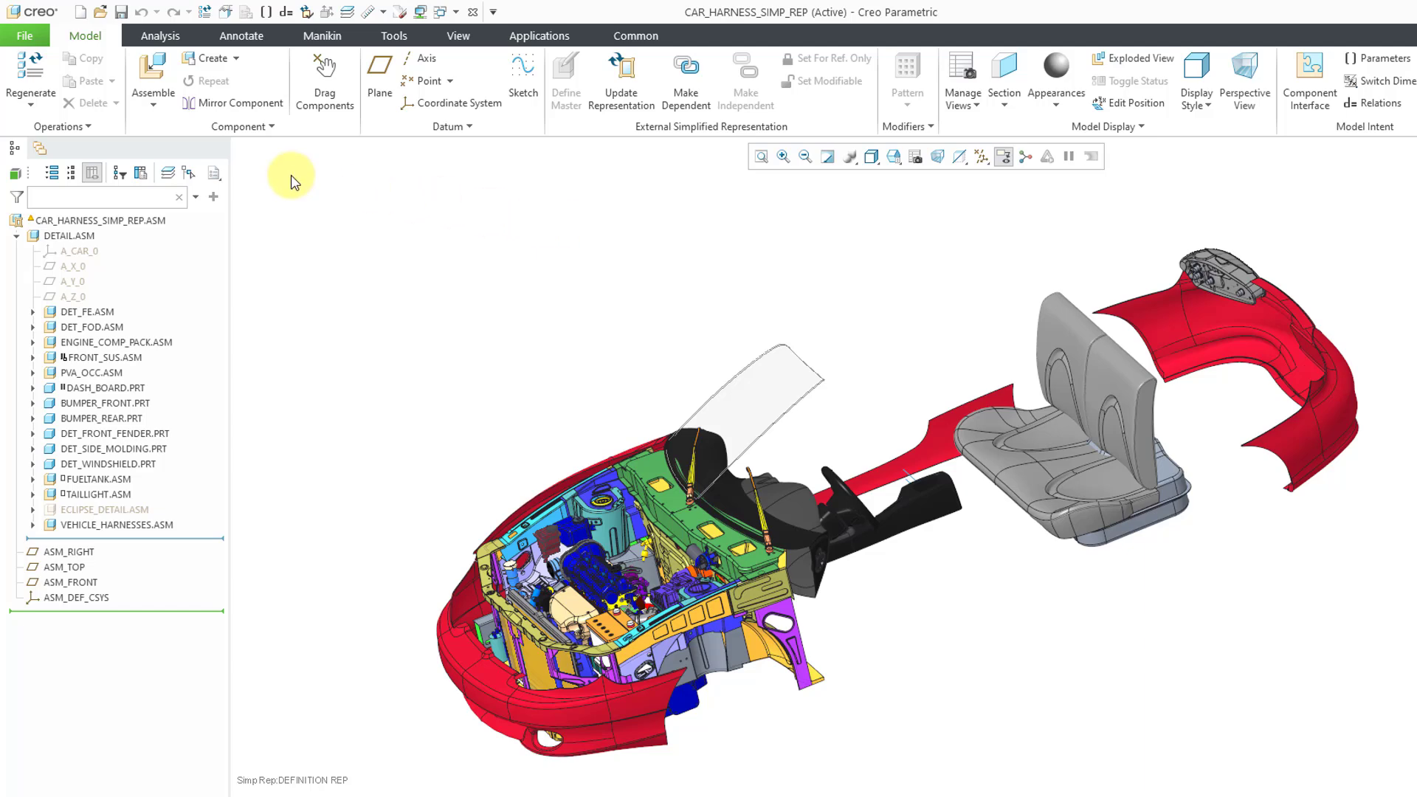
# - Create assembly car_interior_simp_rep with sub-type External simplified representation, cancelling the file chooser
pyautogui.click(80, 12)
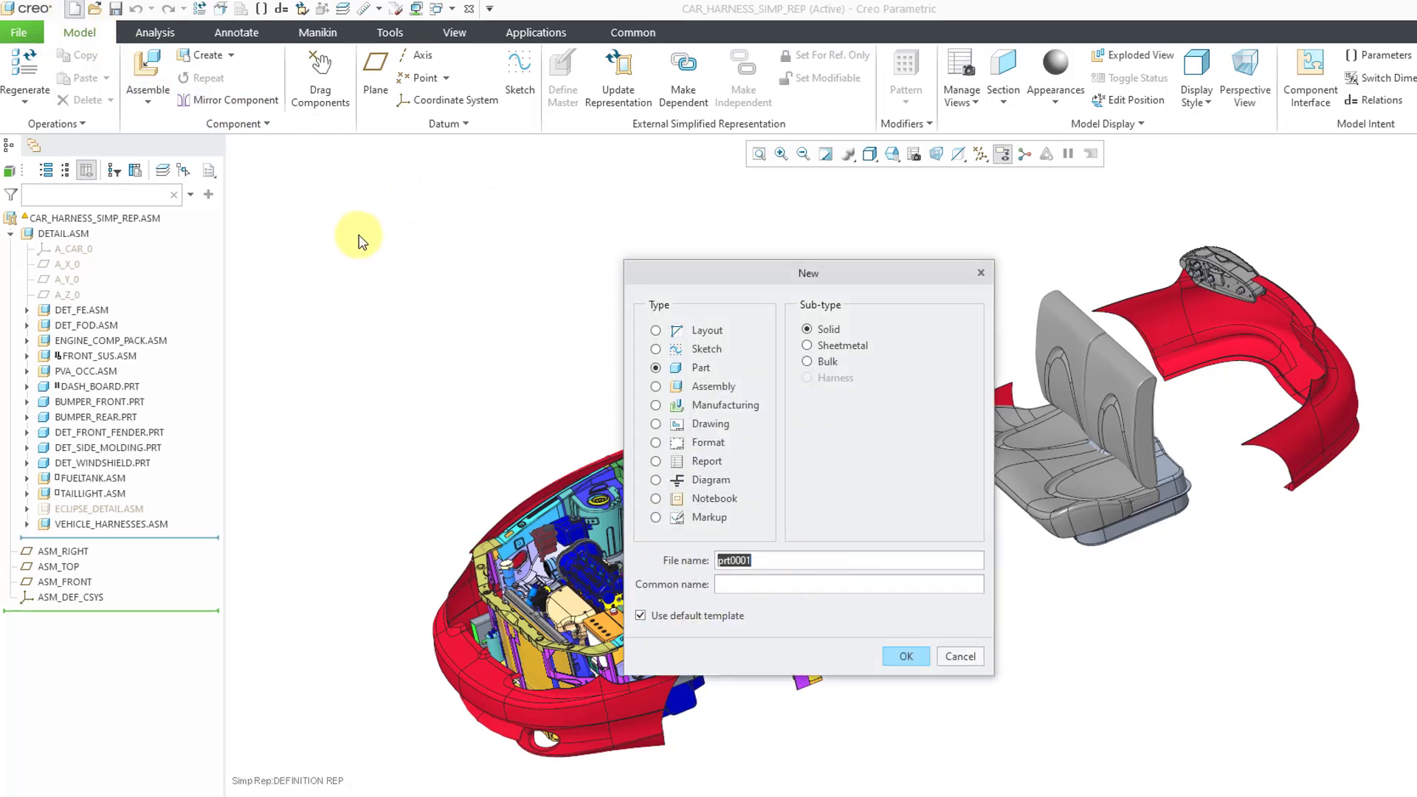
pyautogui.click(656, 386)
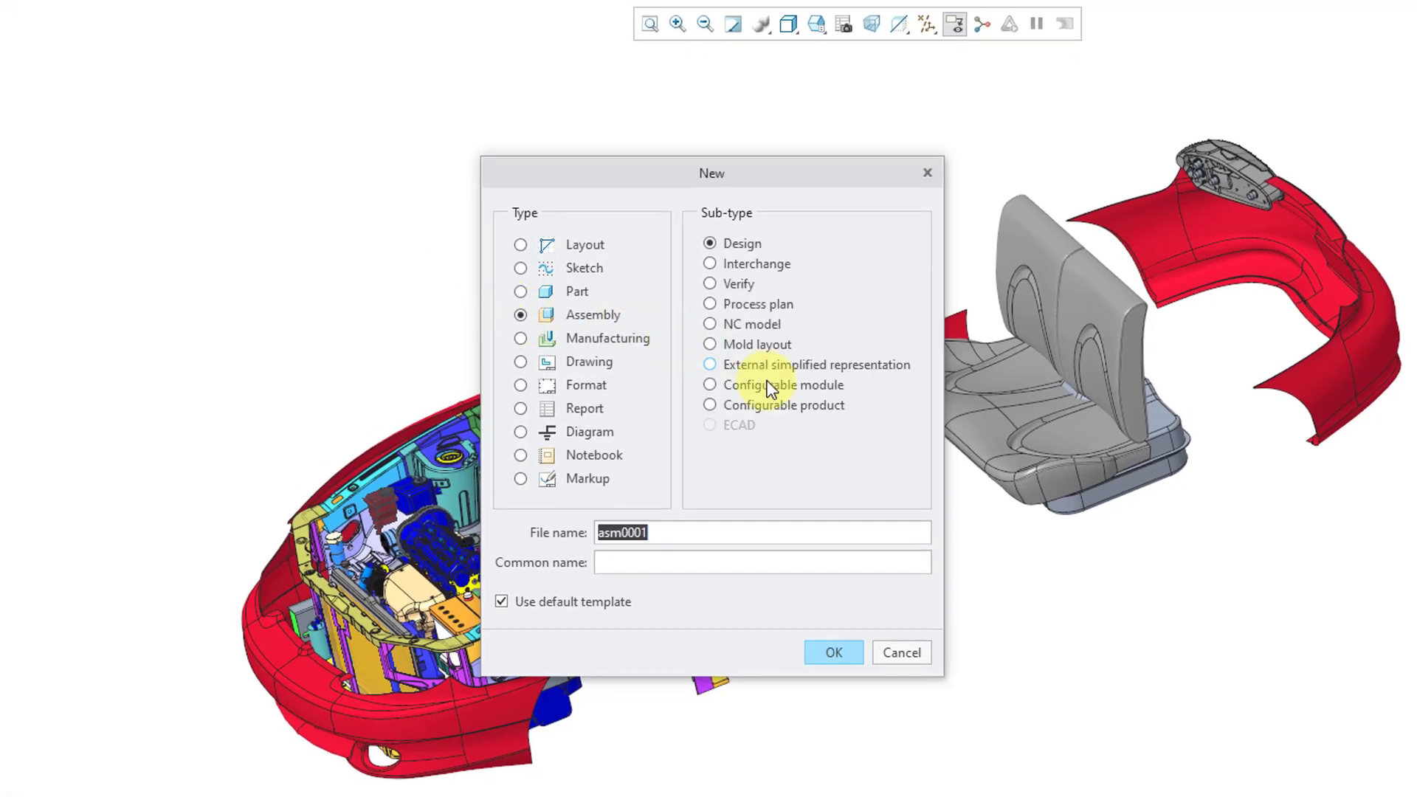
pyautogui.click(783, 367)
pyautogui.write('car')
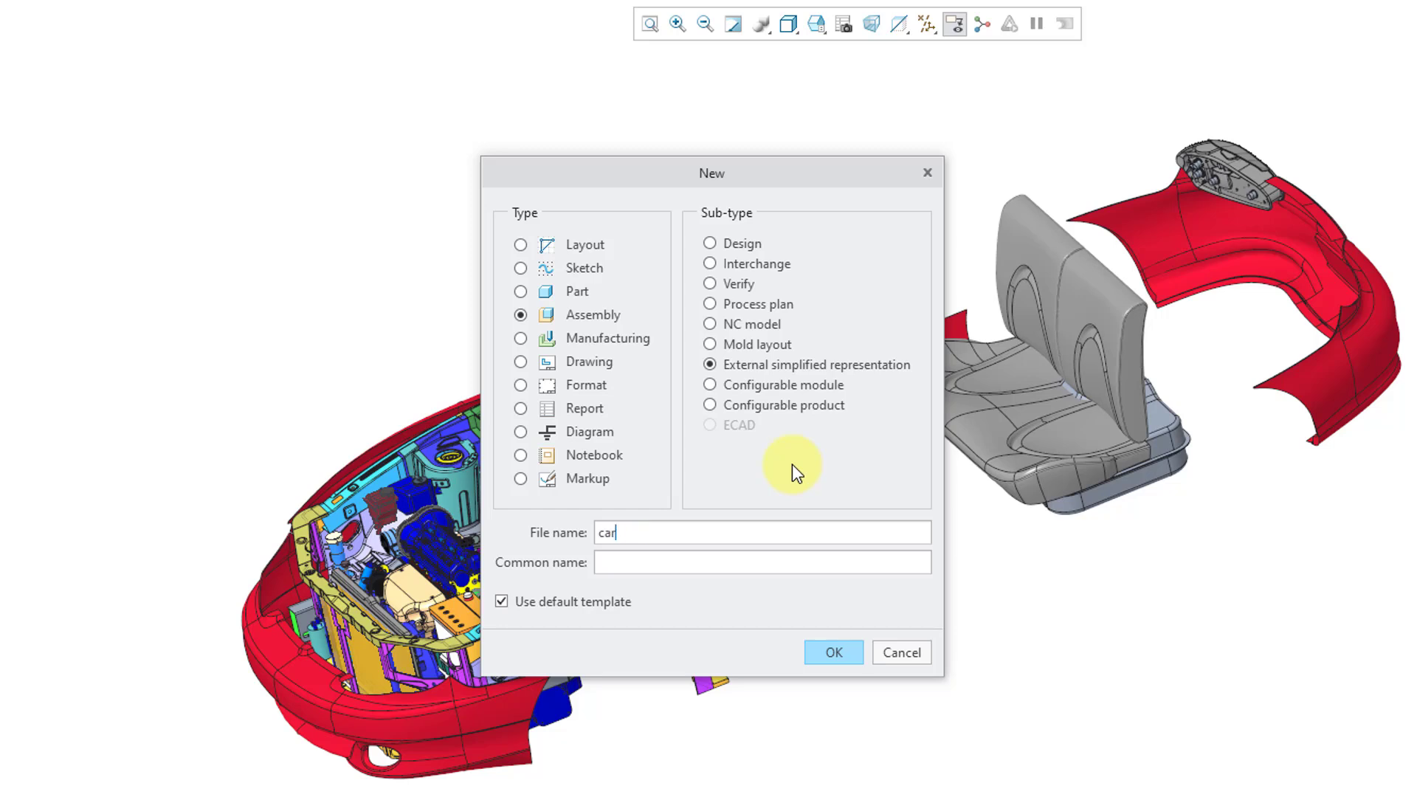
pyautogui.write('_interior_simp_rep')
pyautogui.click(833, 653)
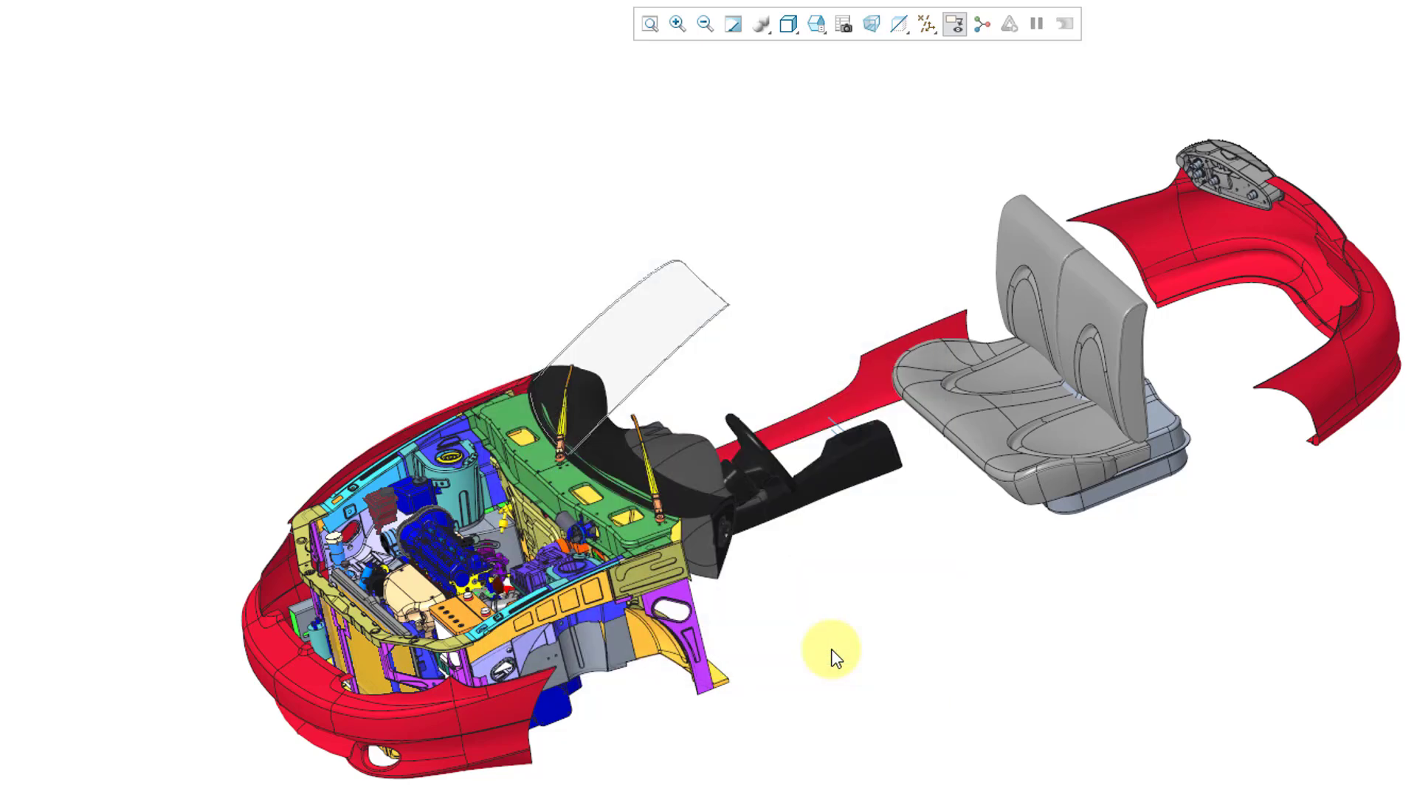
pyautogui.hotkey('ctrl', 'w')
pyautogui.hotkey('ctrl', 'o')
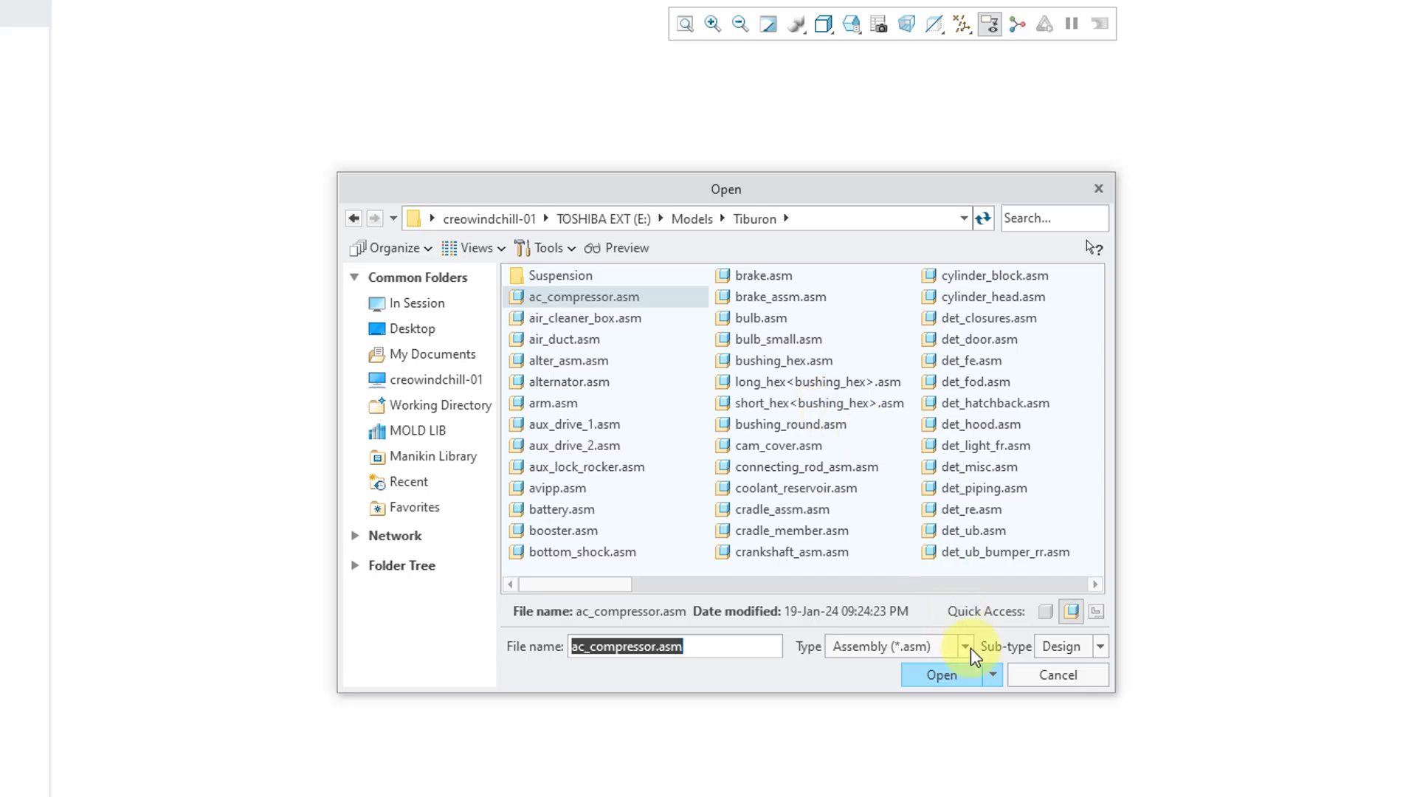
pyautogui.click(1058, 675)
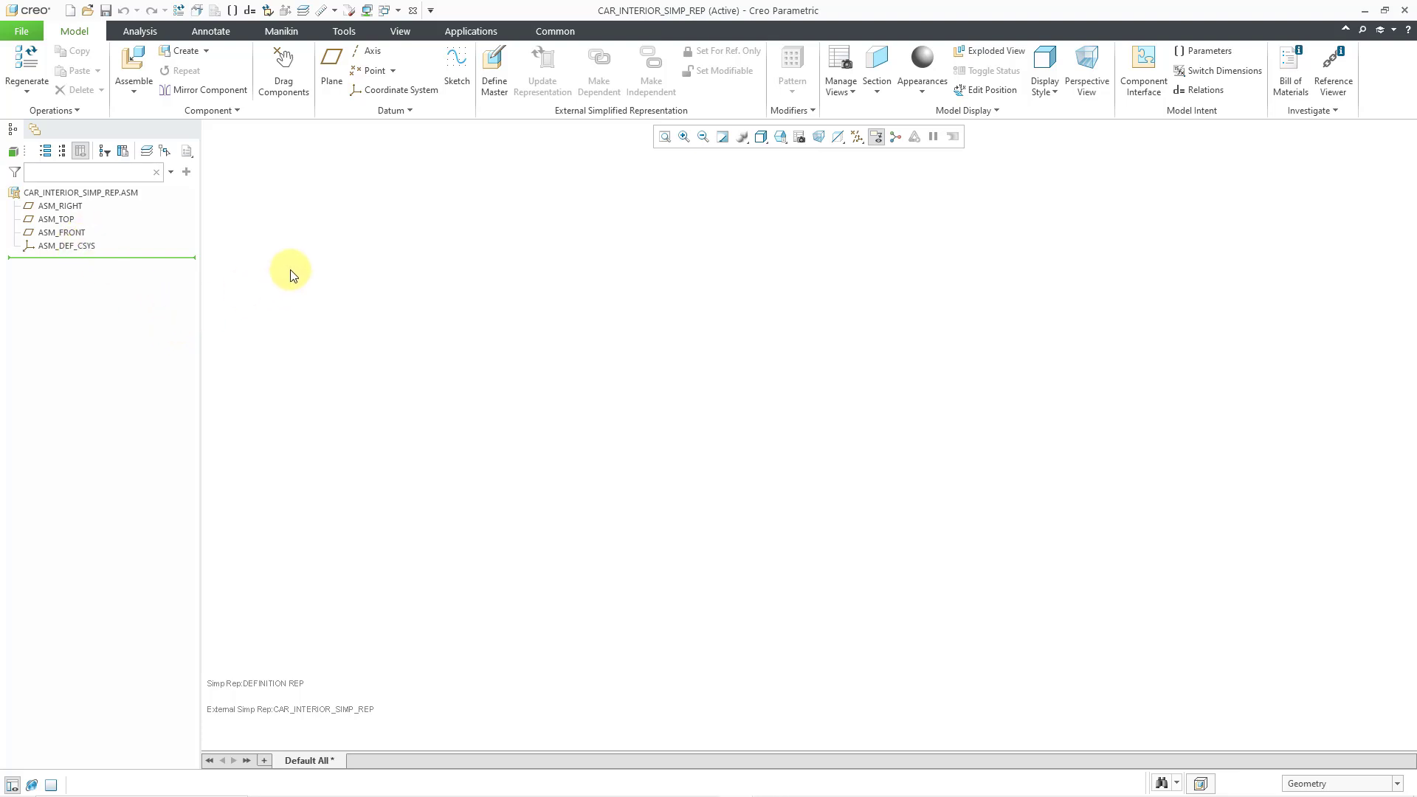
# - Define det_ub.asm as master and keep DET_UB.ASM at Master Rep in Edit: DEFINITION REP
pyautogui.click(493, 92)
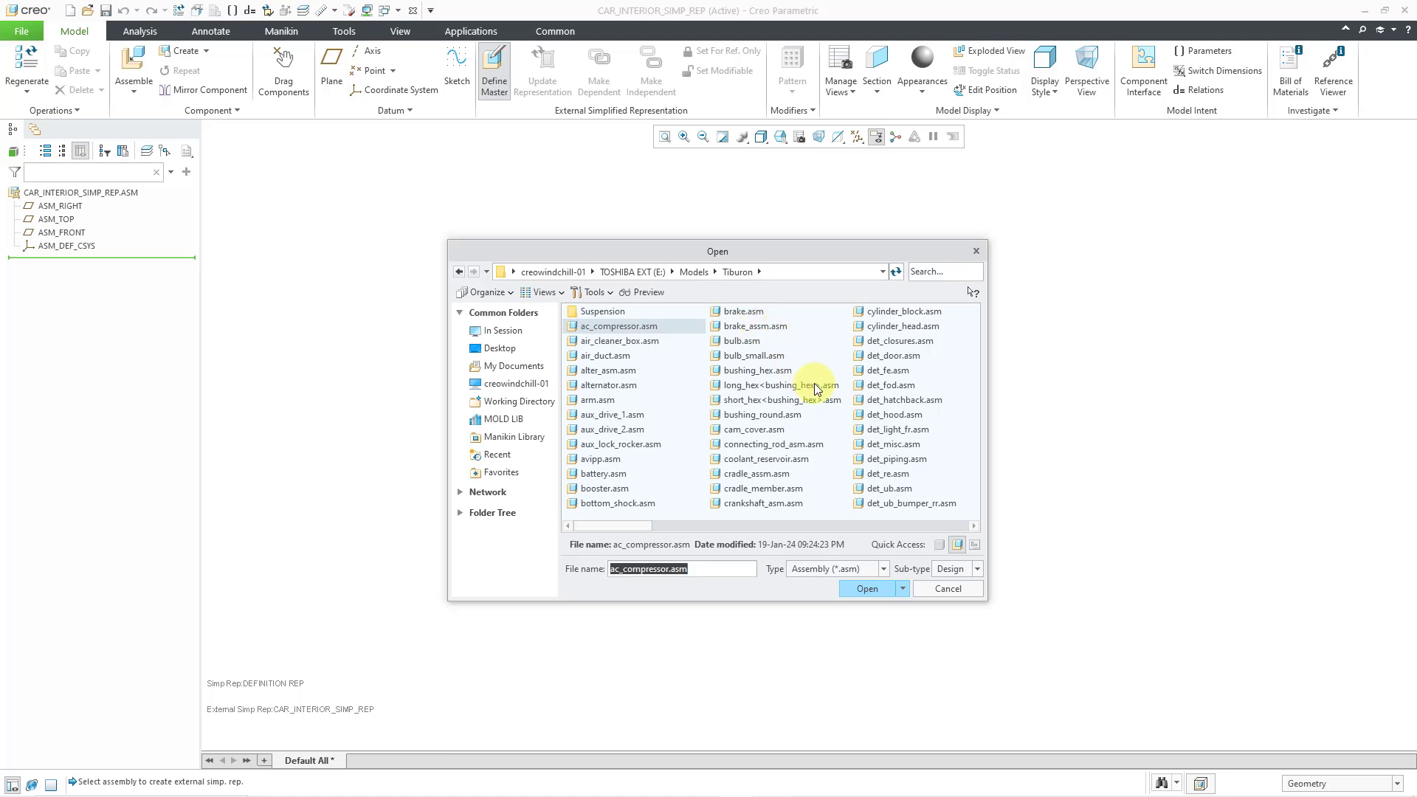
pyautogui.click(881, 485)
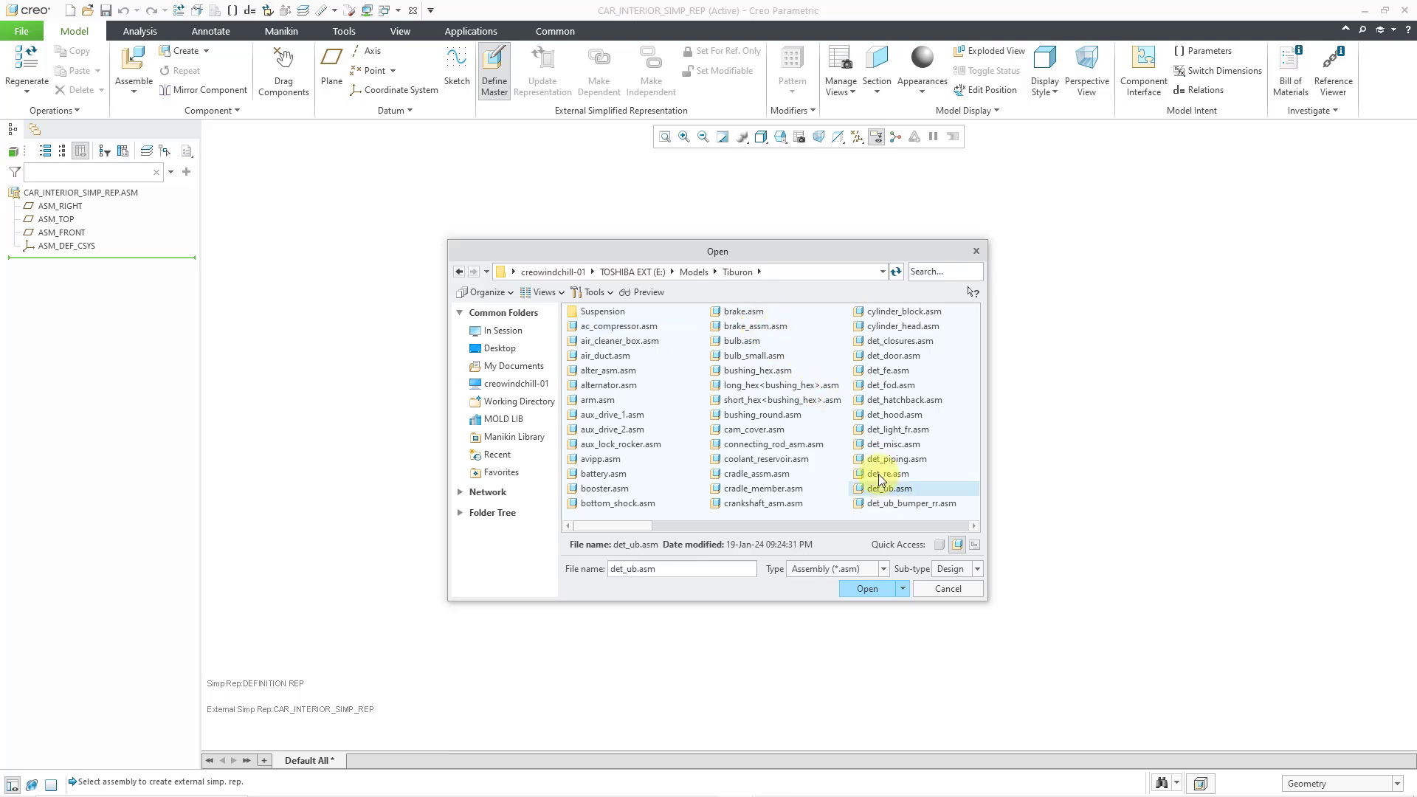
pyautogui.click(875, 589)
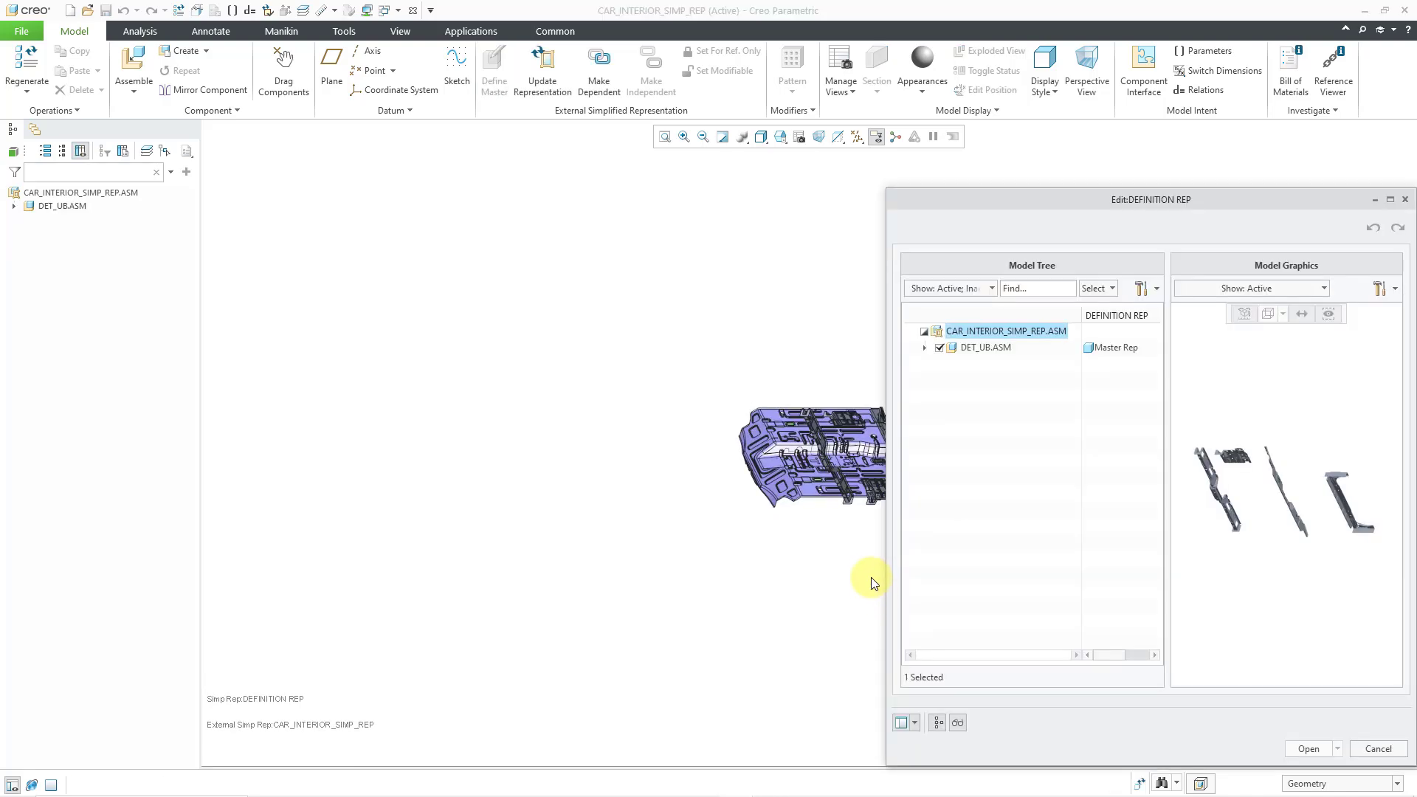
pyautogui.moveTo(1090, 196); pyautogui.dragTo(734, 181)
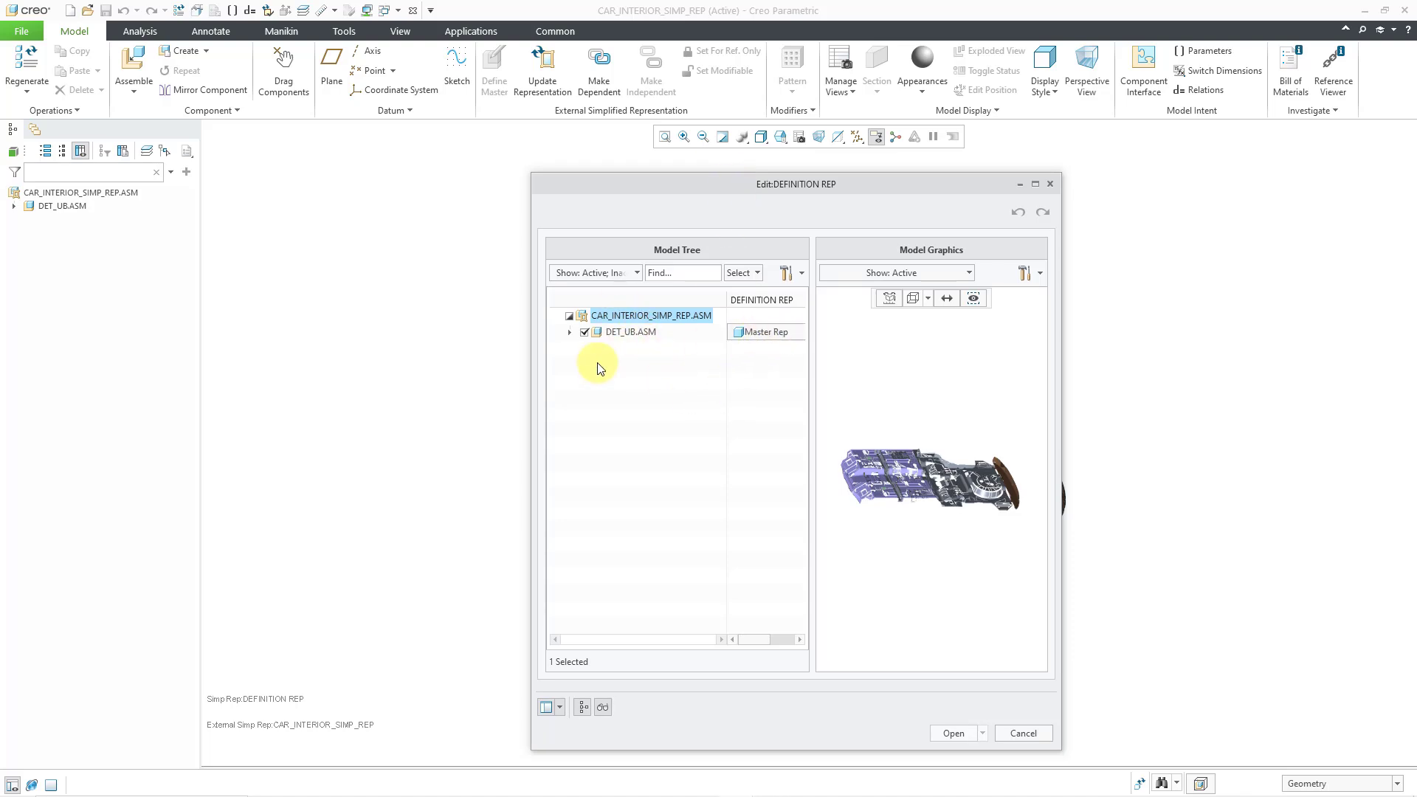
pyautogui.moveTo(532, 386); pyautogui.dragTo(385, 383)
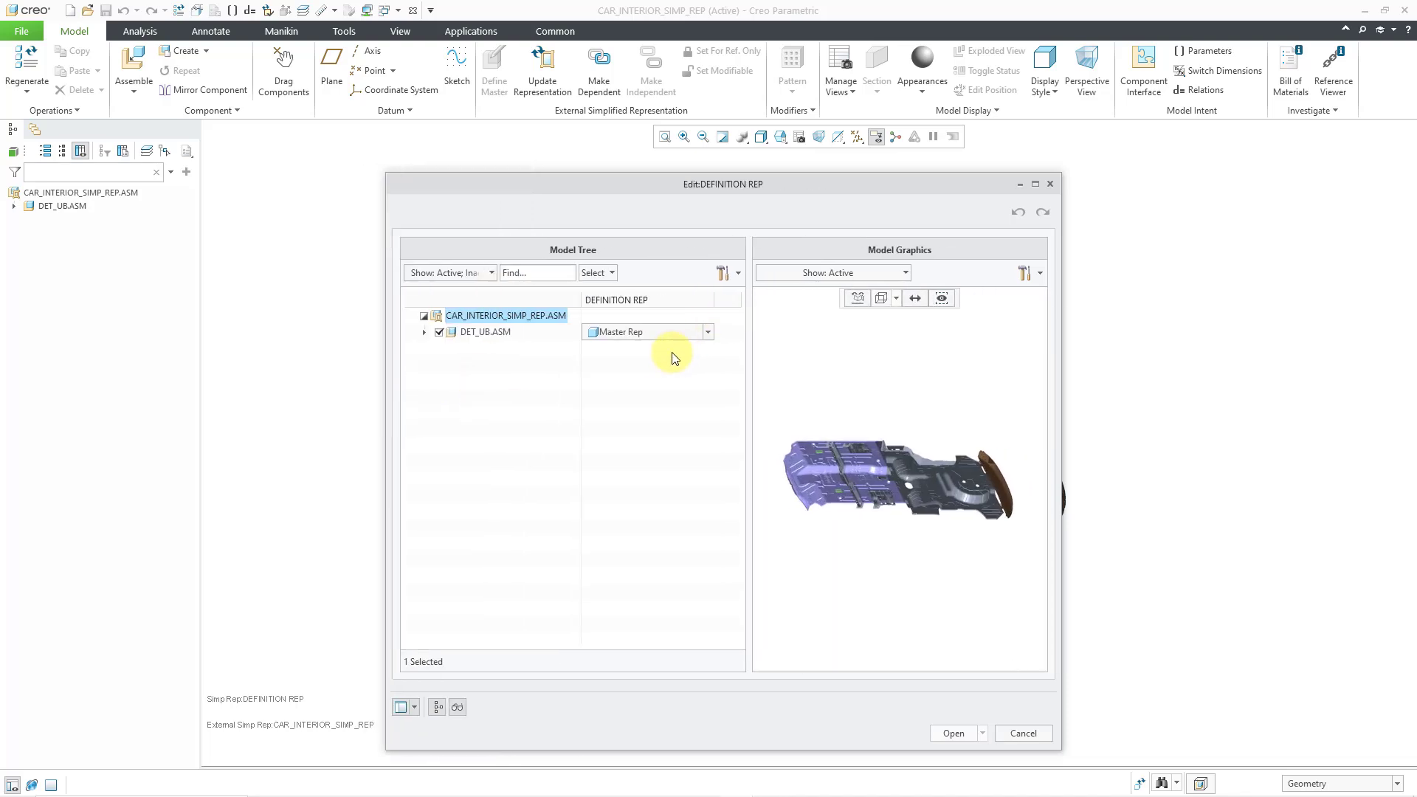
pyautogui.click(709, 332)
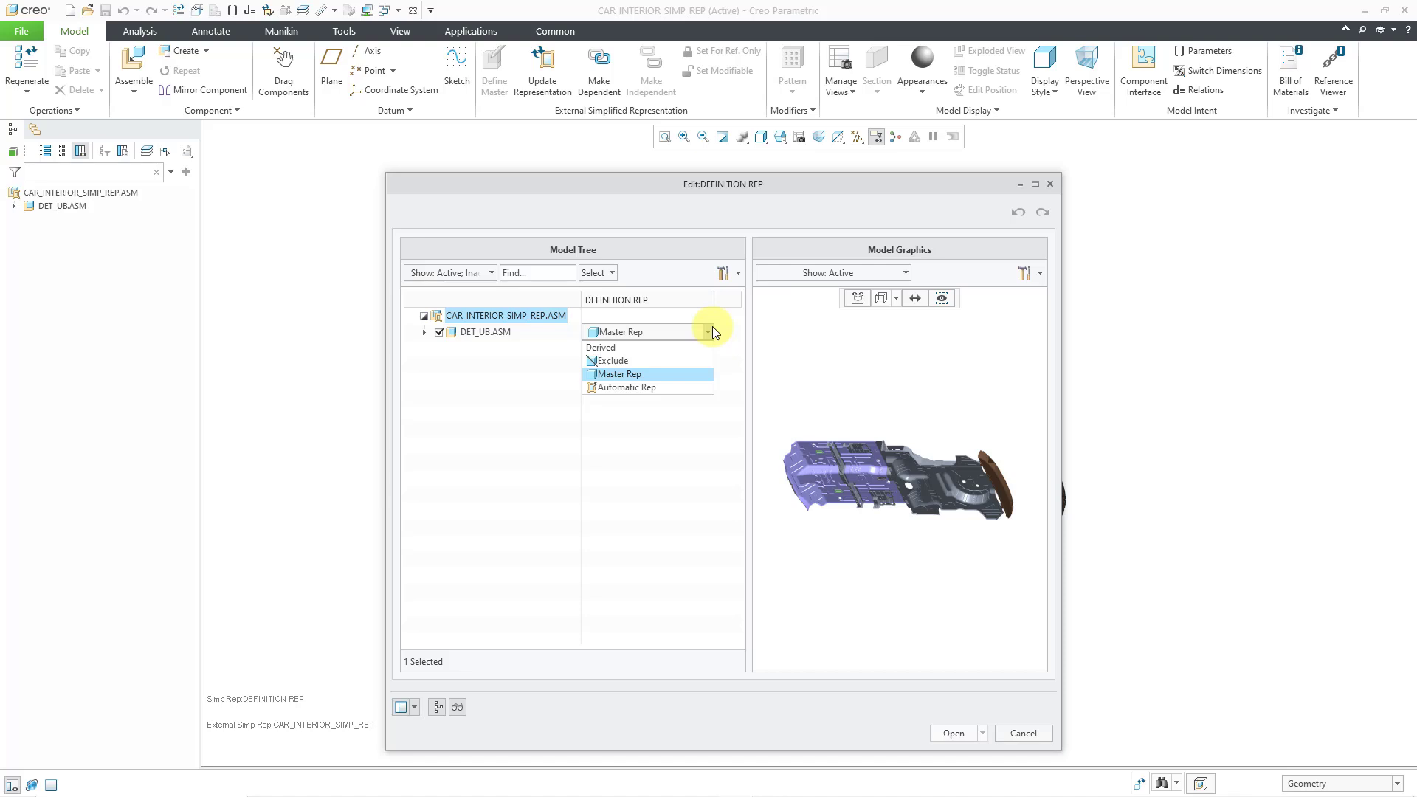
pyautogui.press('Down')
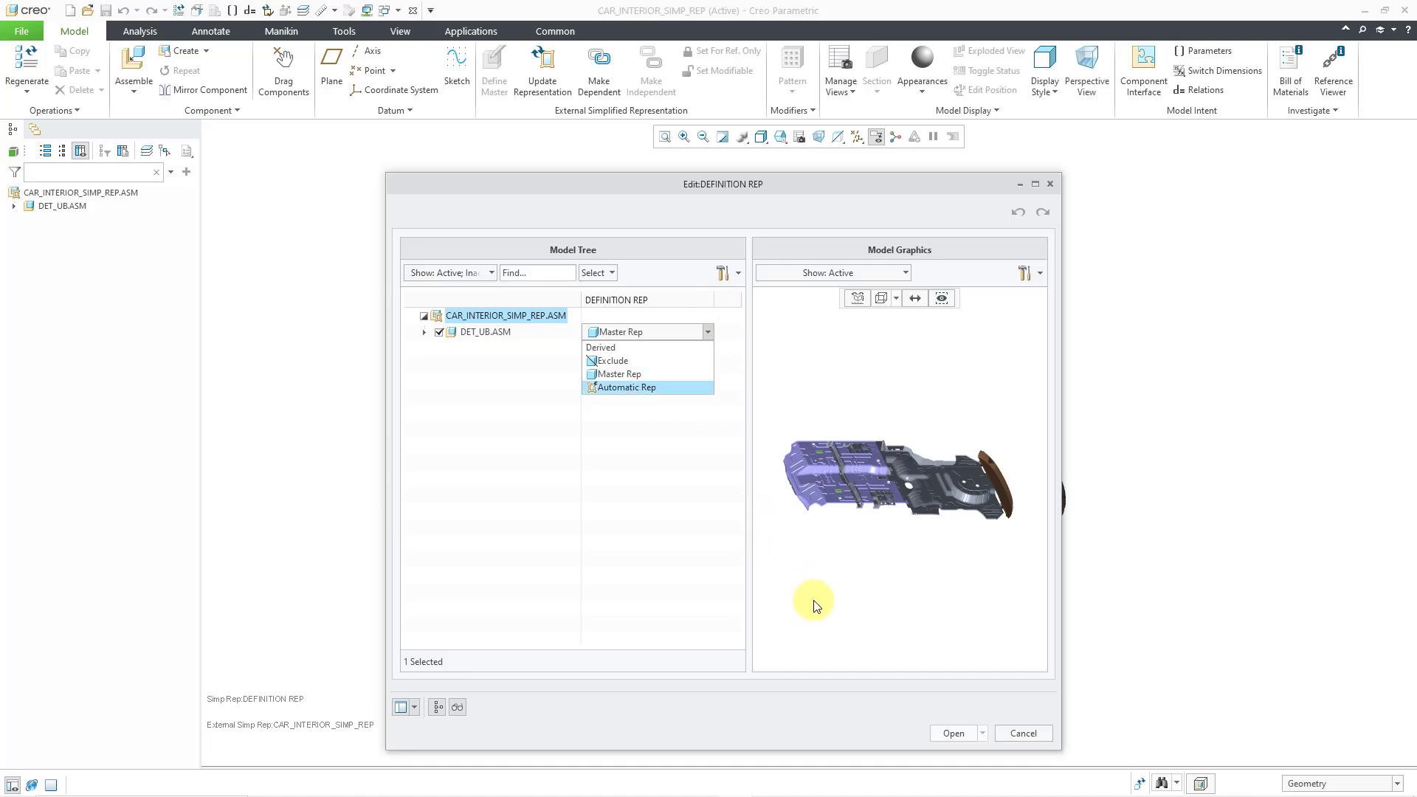
pyautogui.click(817, 738)
# - Accept the definition, expand DET_UB.ASM in the tree, and orbit the underbody to an oblique view
pyautogui.click(949, 734)
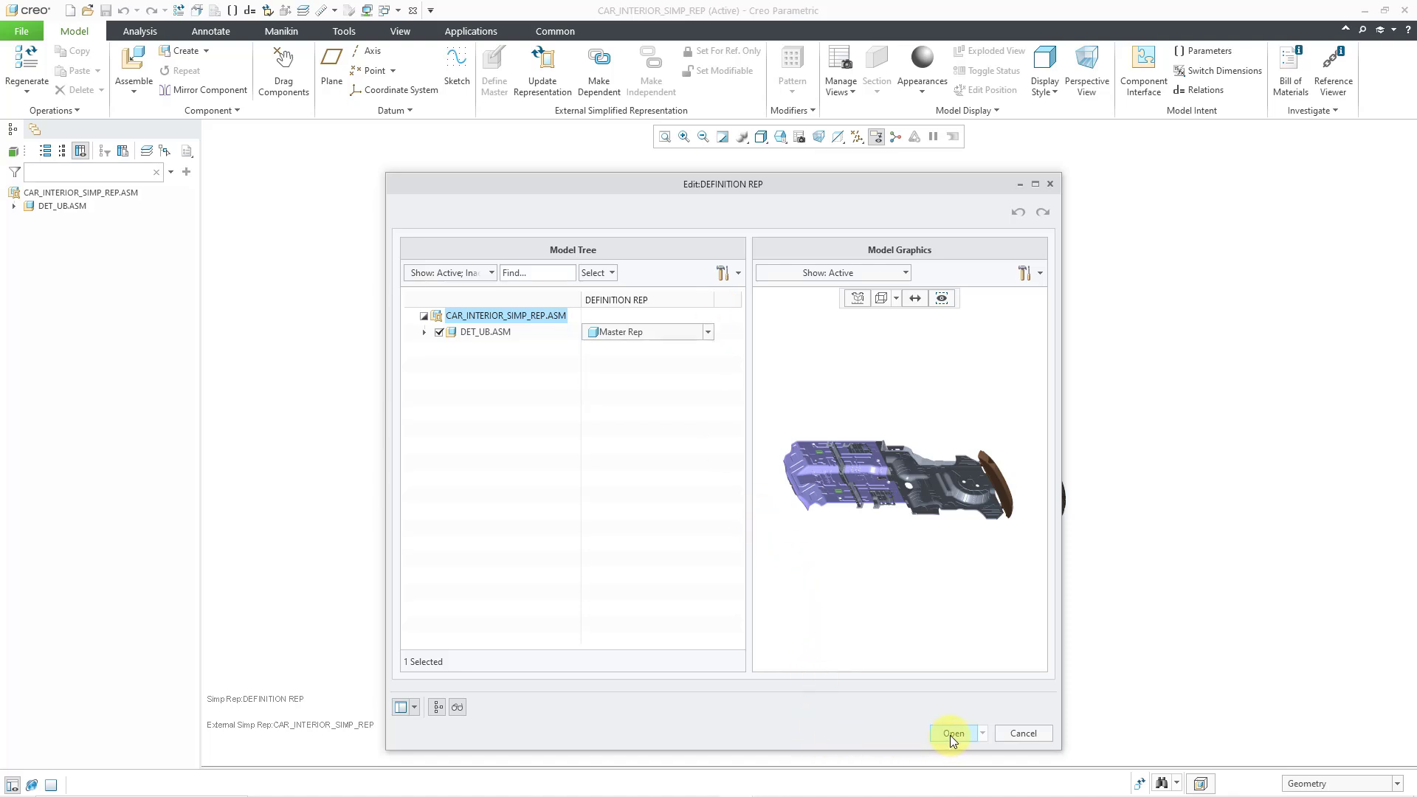
pyautogui.scroll(-2, 932, 456)
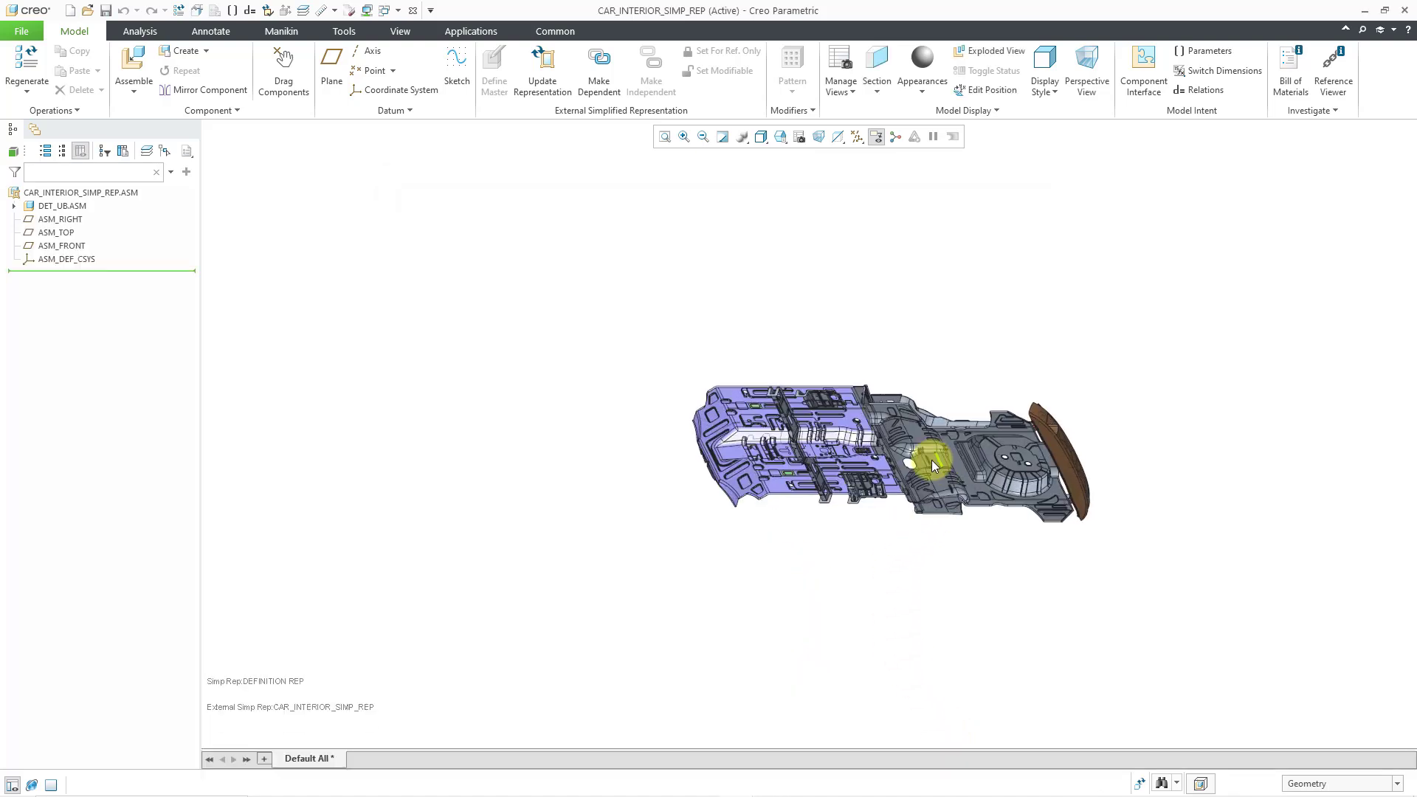
pyautogui.click(14, 207)
pyautogui.moveTo(821, 461); pyautogui.dragTo(993, 422, button='middle')
pyautogui.scroll(-2, 993, 421)
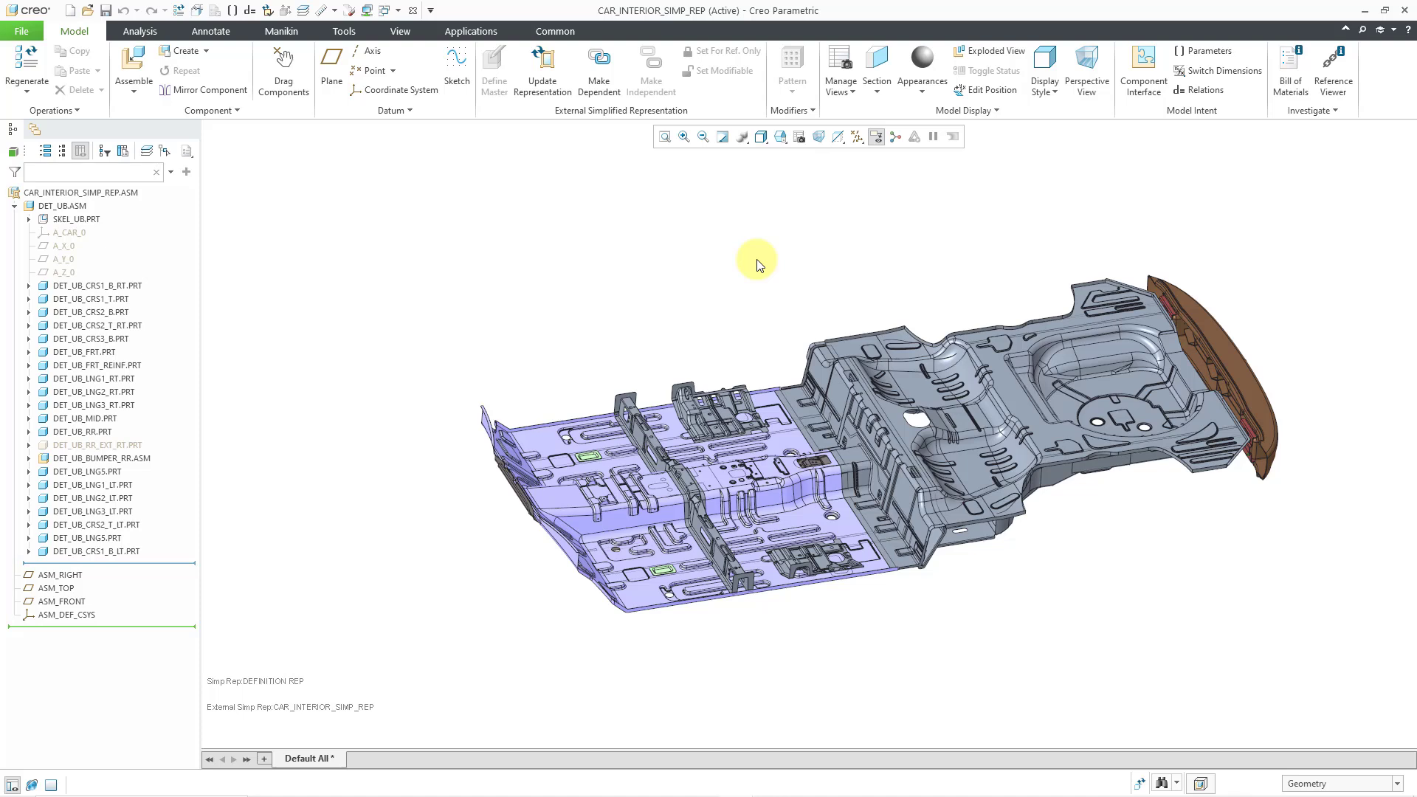
# - Create a new External simplified representation assembly named car_simp_rep
pyautogui.click(71, 12)
pyautogui.click(628, 342)
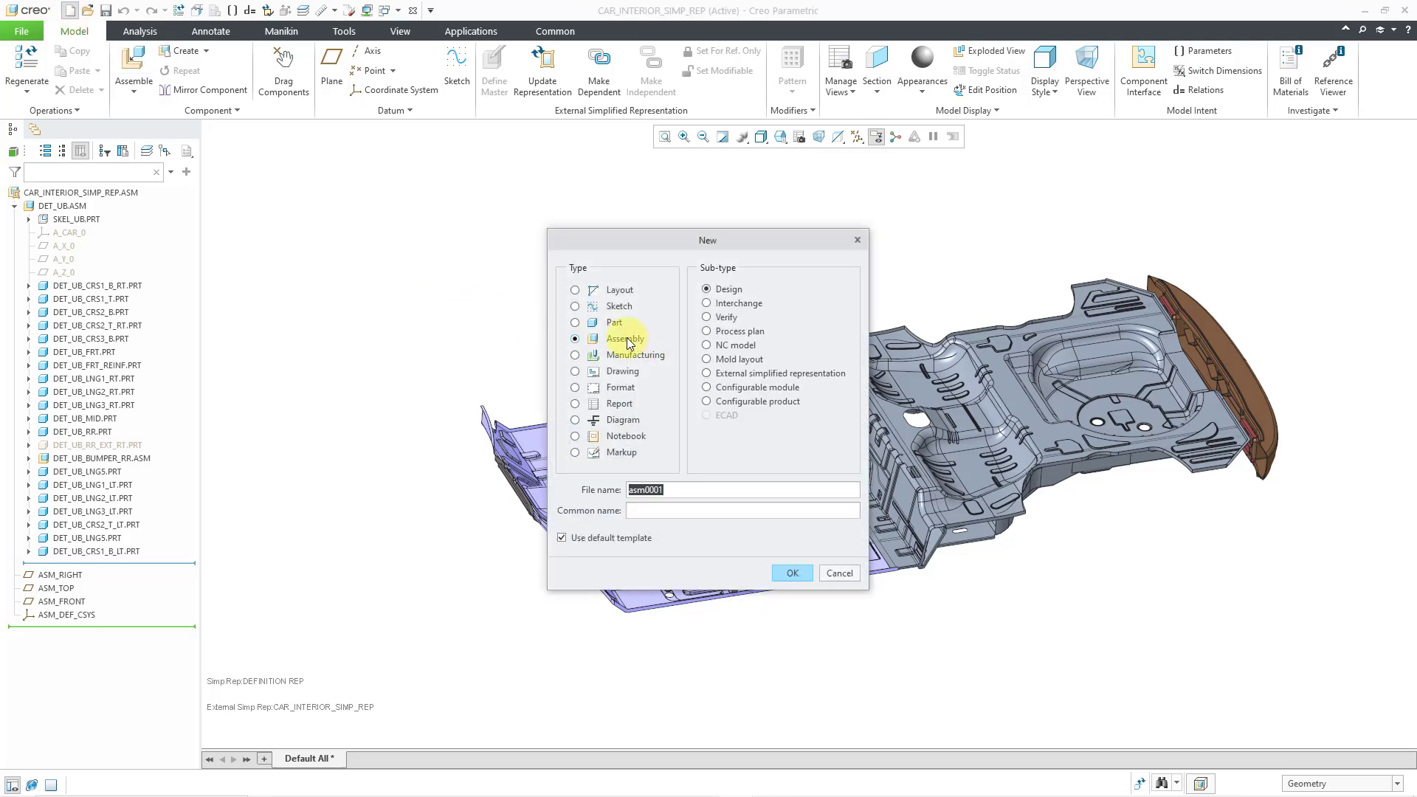
pyautogui.click(768, 375)
pyautogui.write('car_simp_rep')
pyautogui.click(793, 572)
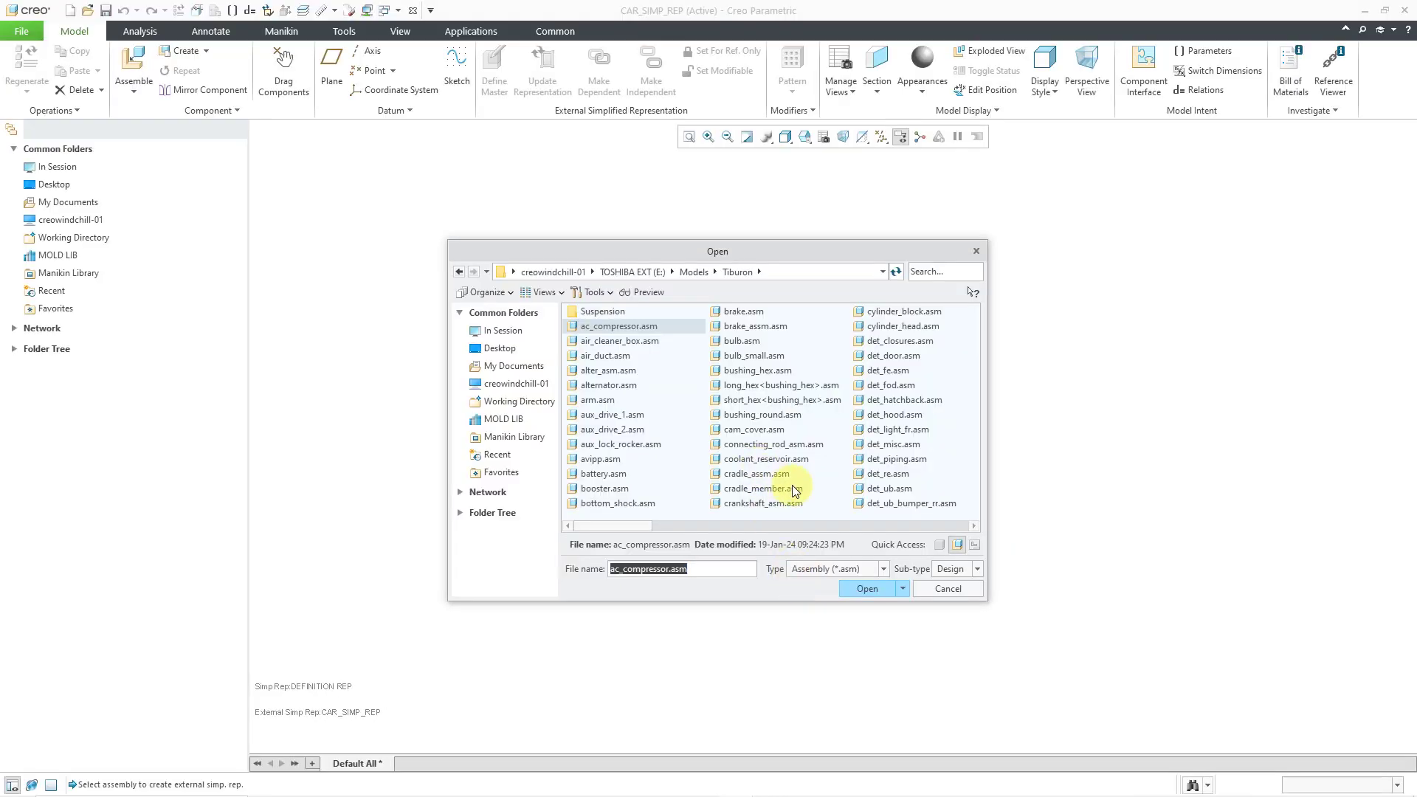
# - Search the file list for 'det' and select detail.asm as the master assembly
pyautogui.click(949, 270)
pyautogui.write('det')
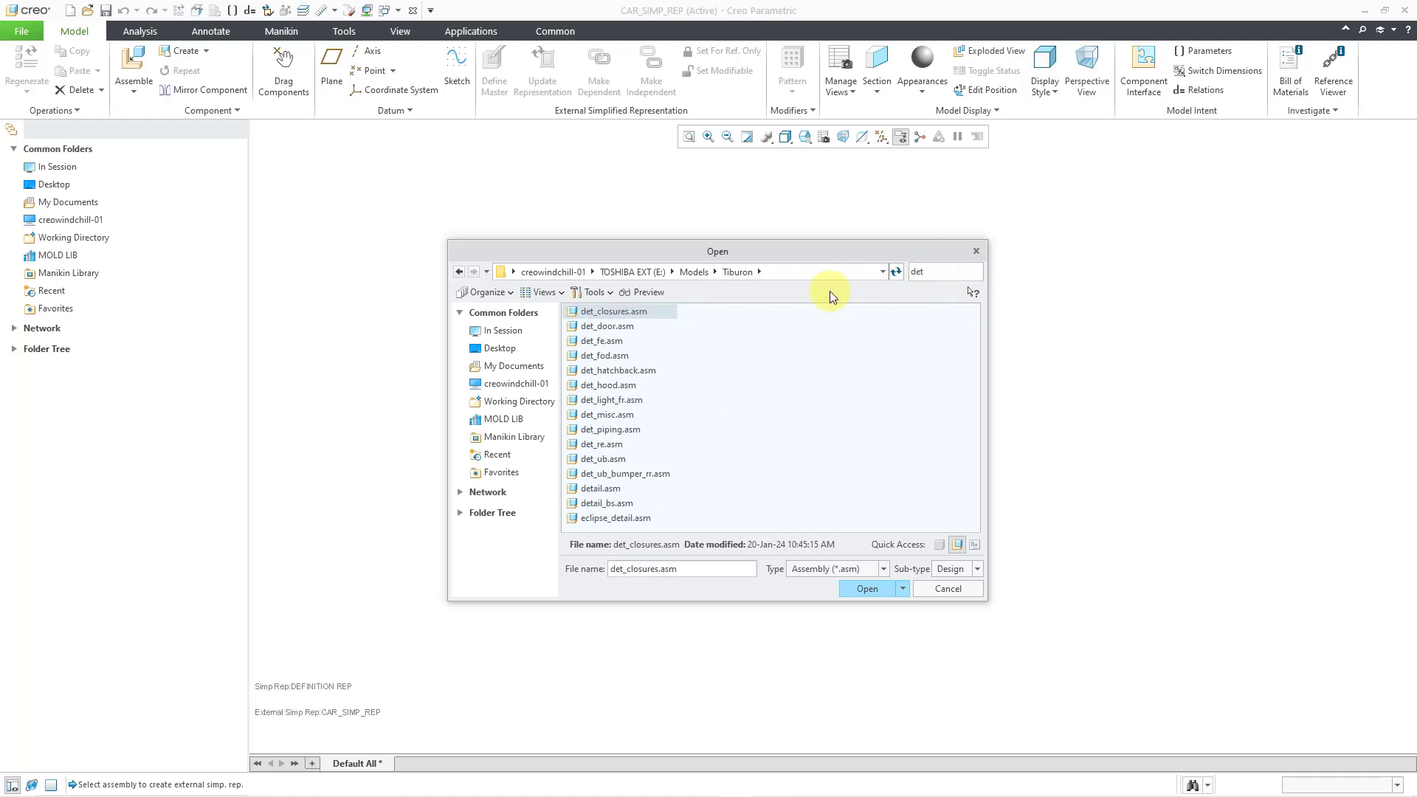
pyautogui.click(620, 490)
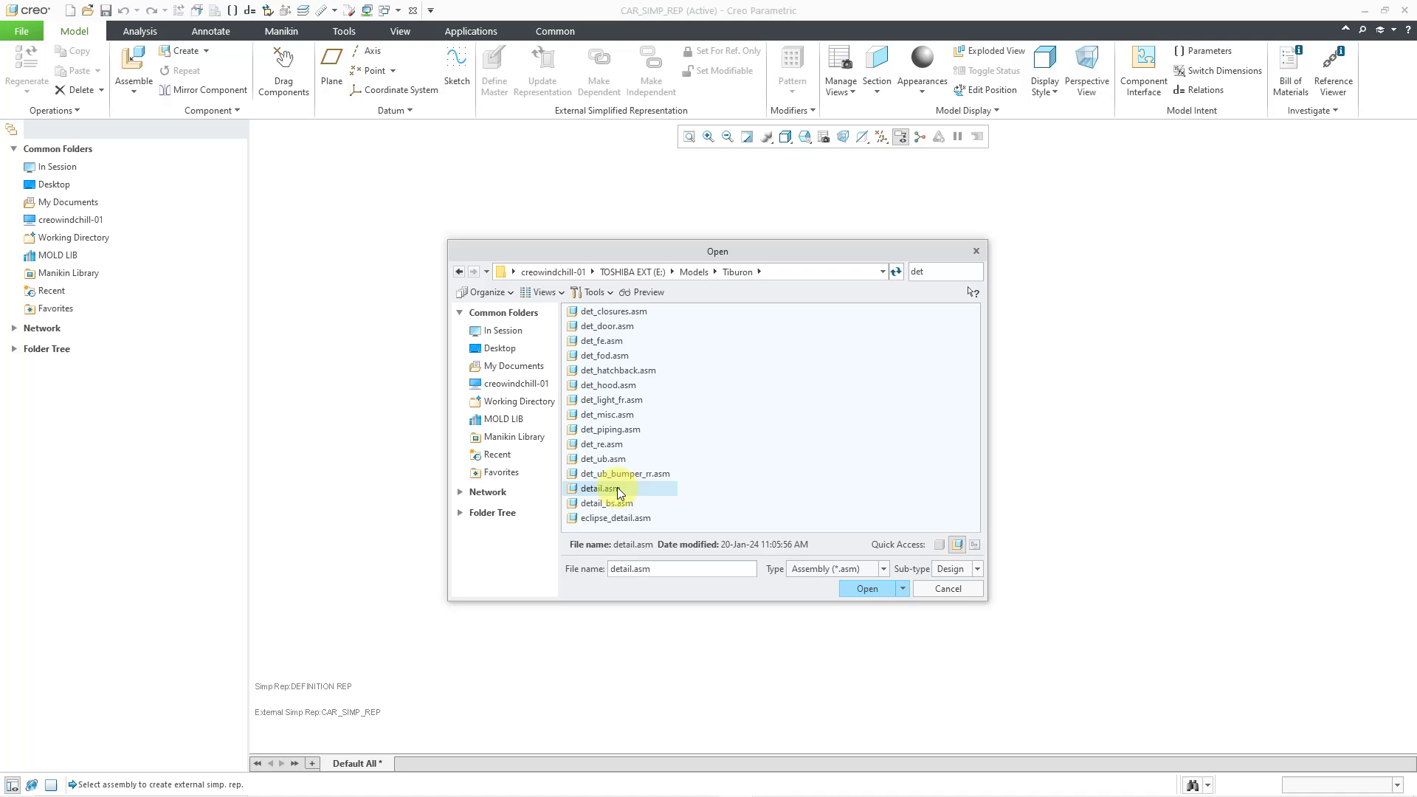
# - Load DETAIL.ASM at Master Rep in the rep editor, widen the editor, and orbit the car upright
pyautogui.click(860, 587)
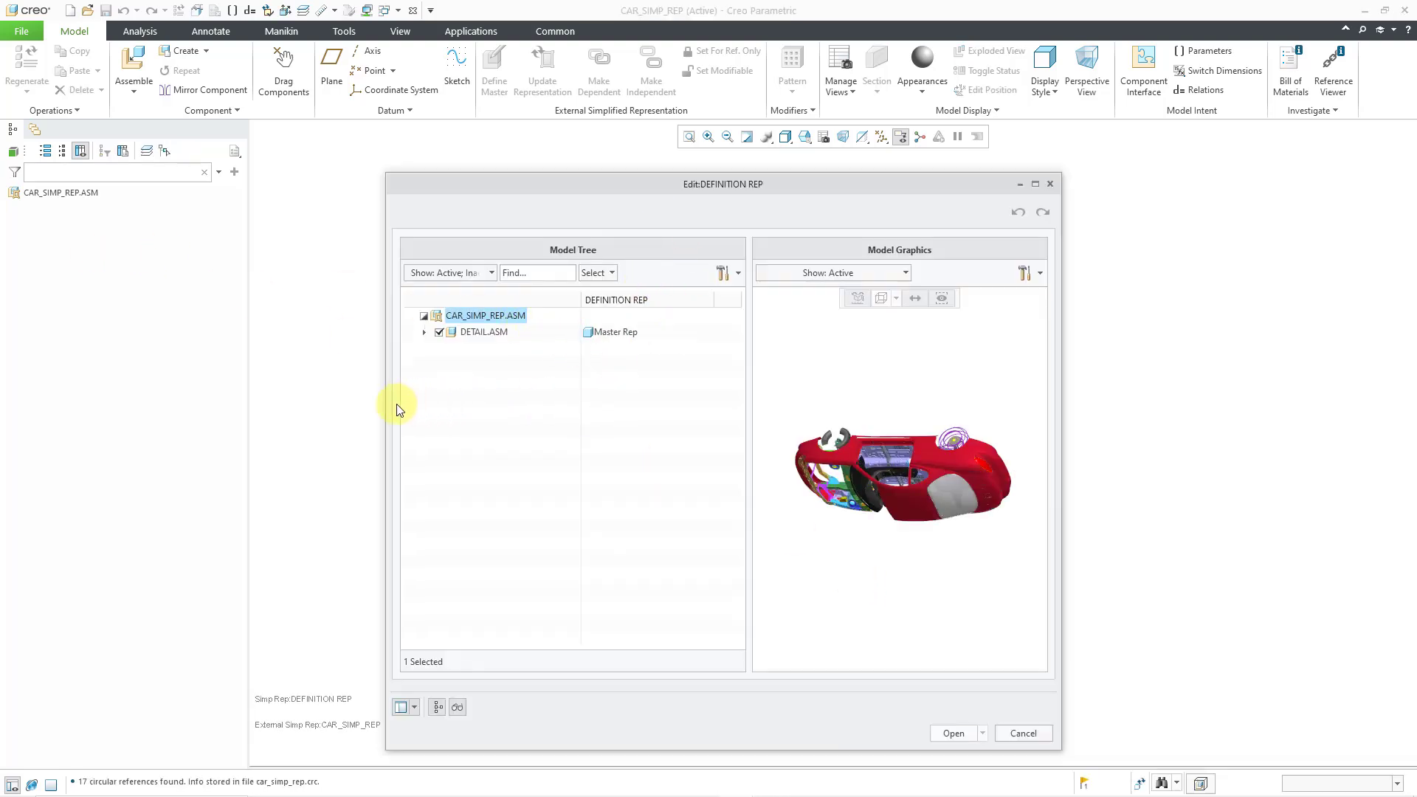
pyautogui.moveTo(386, 407); pyautogui.dragTo(309, 408)
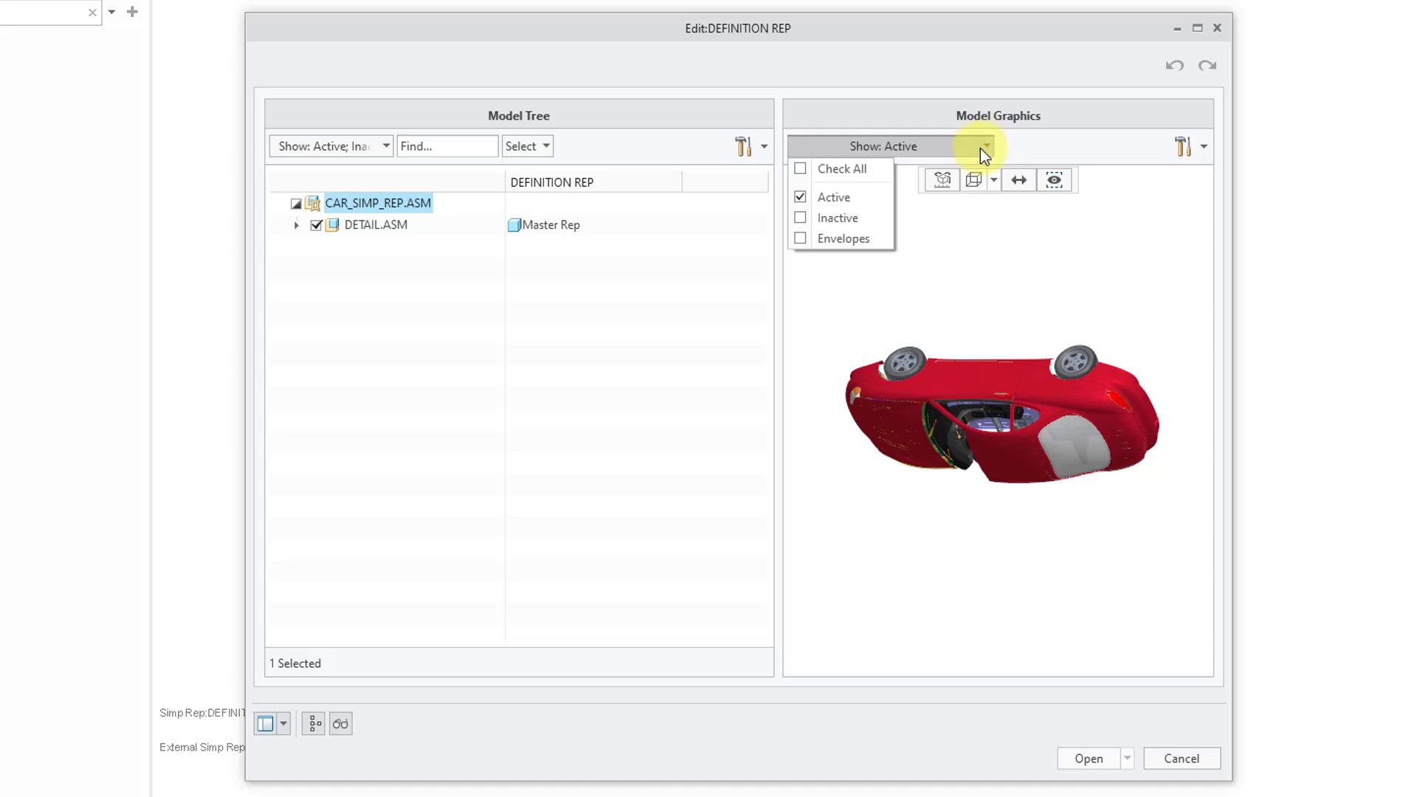
pyautogui.click(1061, 273)
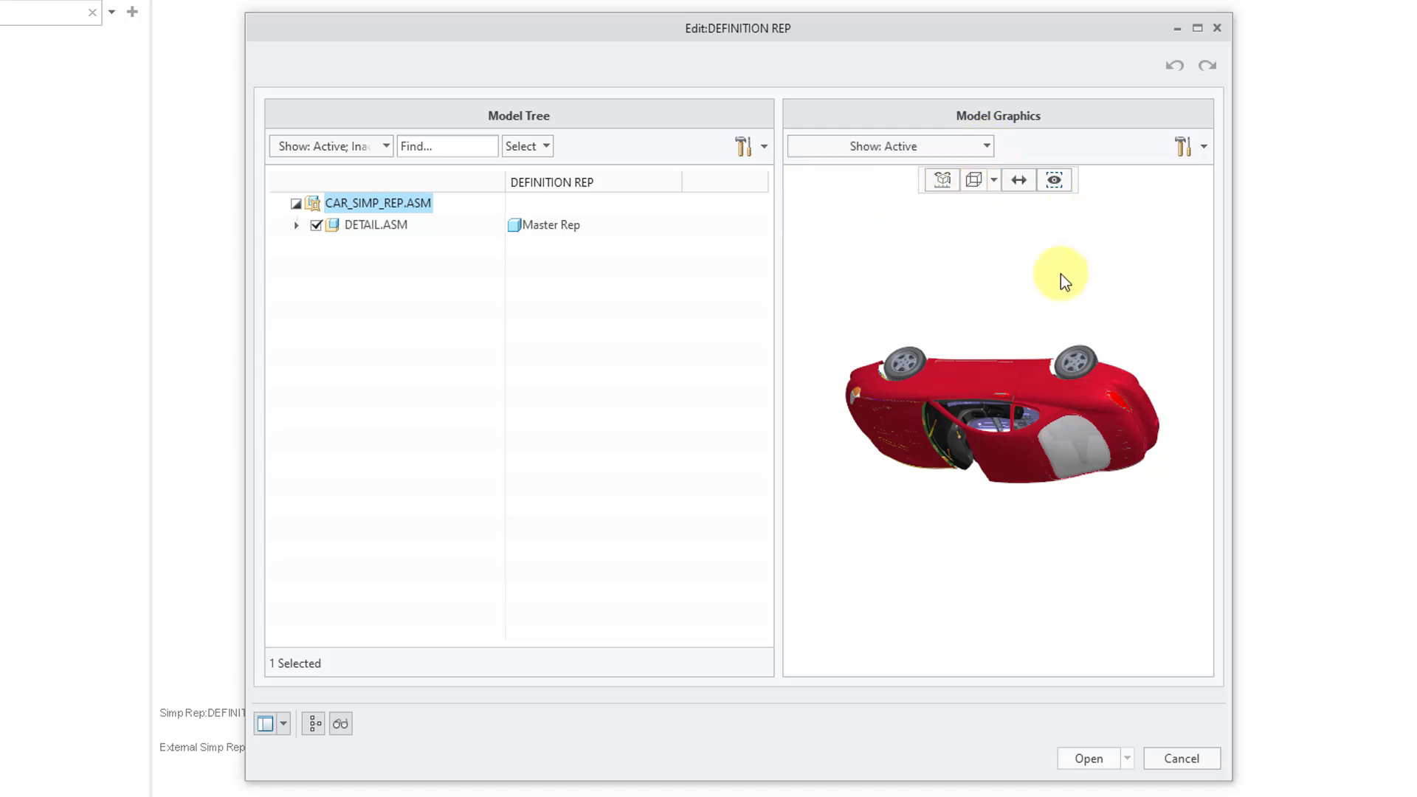
pyautogui.moveTo(1031, 447); pyautogui.dragTo(1074, 596, button='middle')
pyautogui.scroll(-2, 1074, 597)
pyautogui.scroll(-1, 1051, 580)
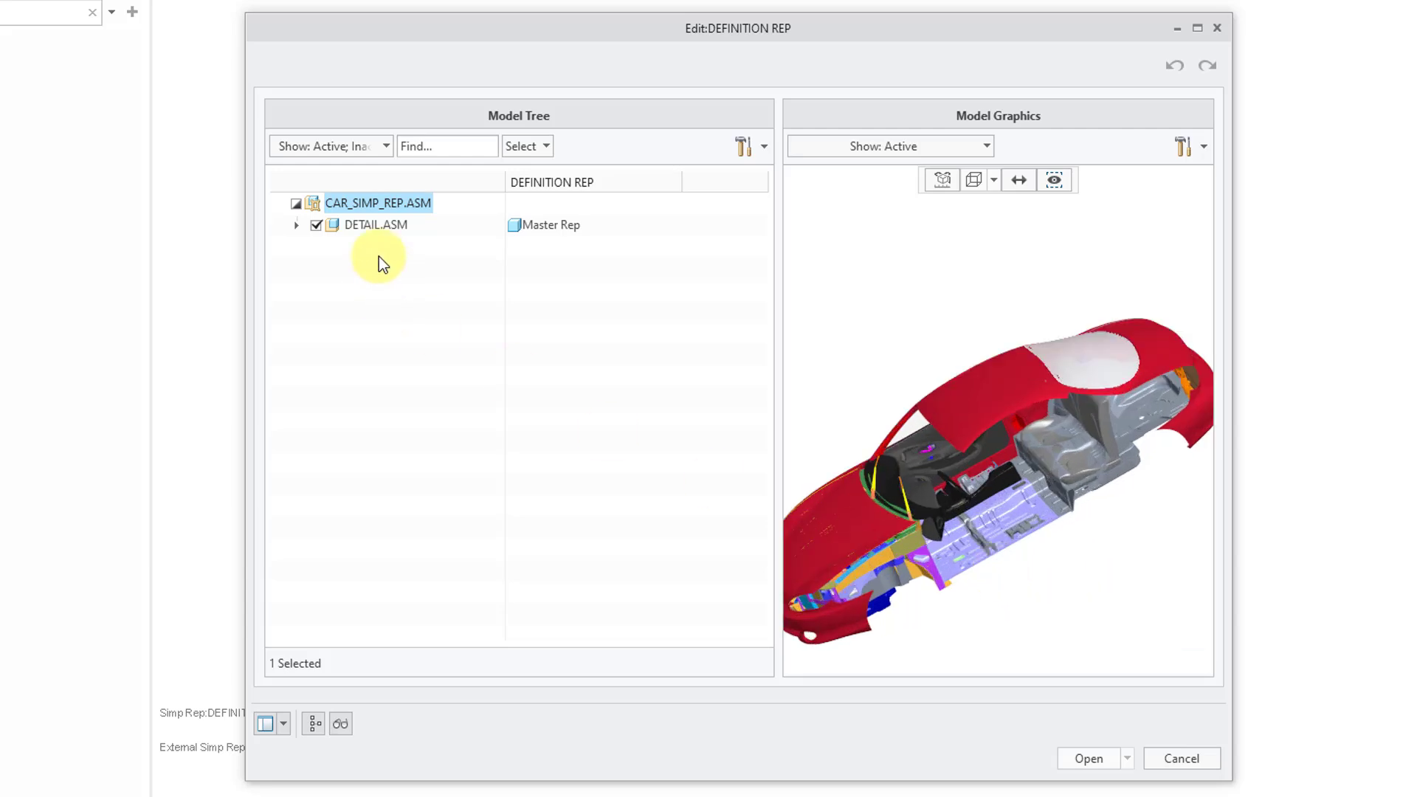
# - Expand DETAIL.ASM and pick DETAIL_BS, DET_CLOSURES, BUMPER_FRONT, BUMPER_REAR and DET_FRONT_FENDER for a representation change
pyautogui.click(296, 224)
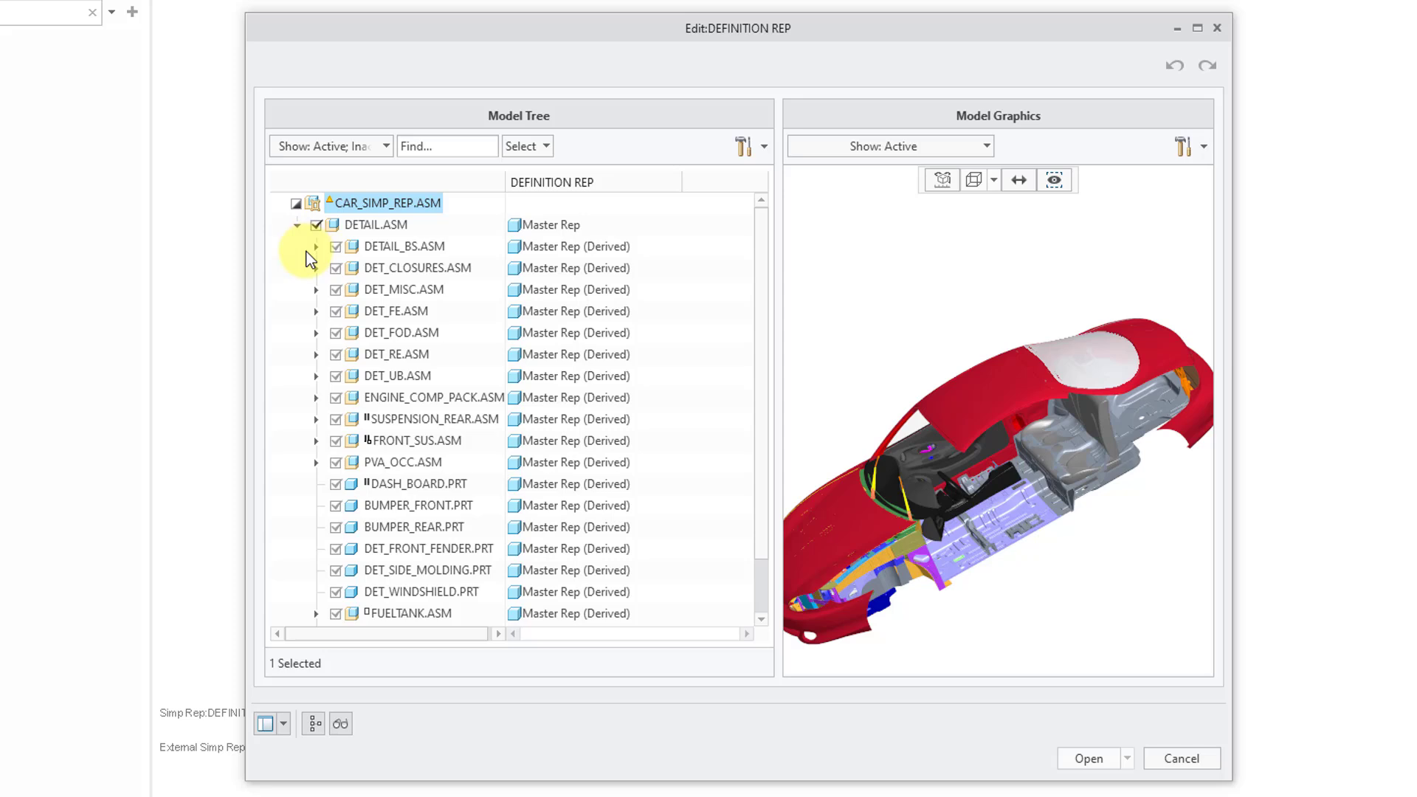
pyautogui.click(414, 249)
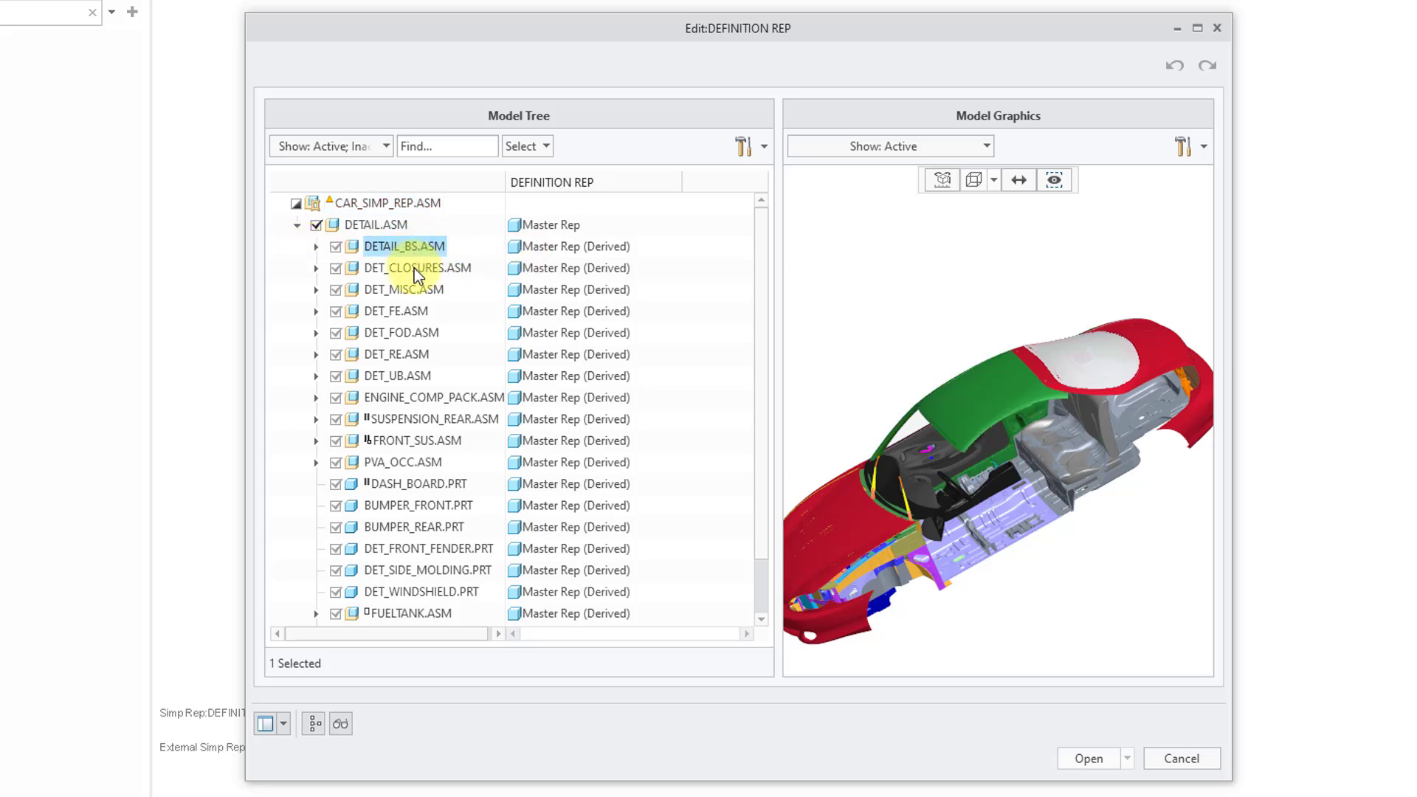
pyautogui.keyDown('ctrl'); pyautogui.click(415, 268); pyautogui.keyUp('ctrl')
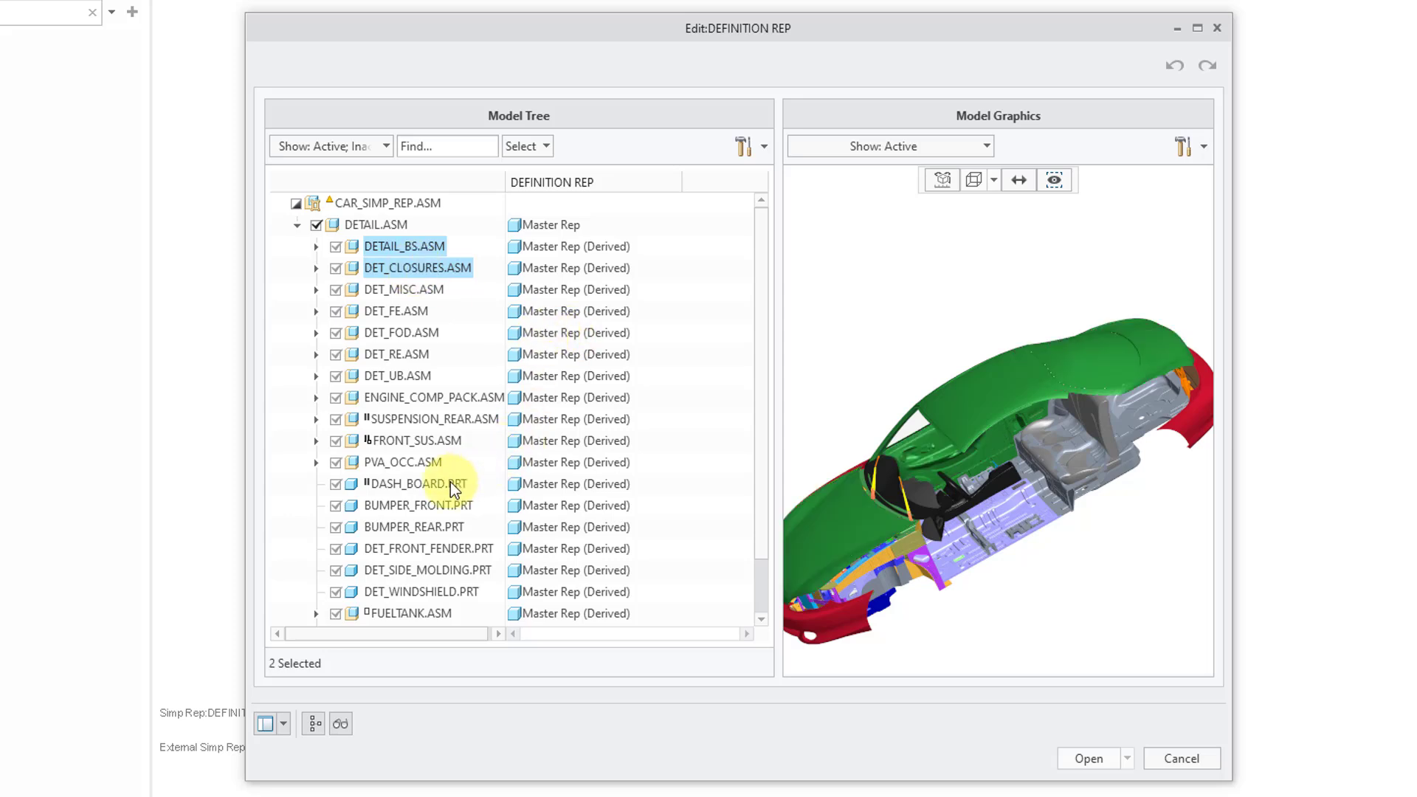
pyautogui.keyDown('ctrl'); pyautogui.click(445, 504); pyautogui.keyUp('ctrl')
pyautogui.keyDown('ctrl'); pyautogui.click(442, 525); pyautogui.keyUp('ctrl')
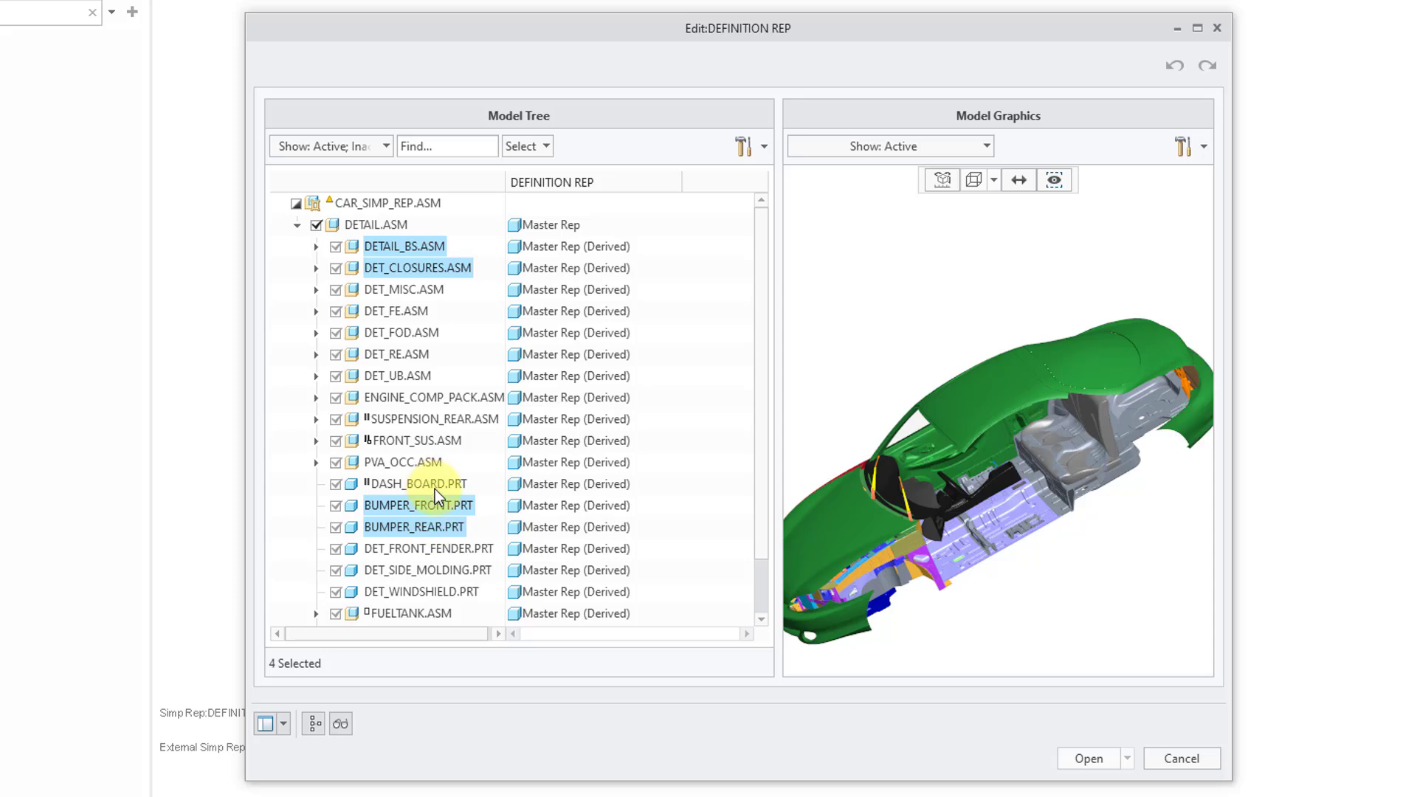
pyautogui.keyDown('ctrl'); pyautogui.click(447, 554); pyautogui.keyUp('ctrl')
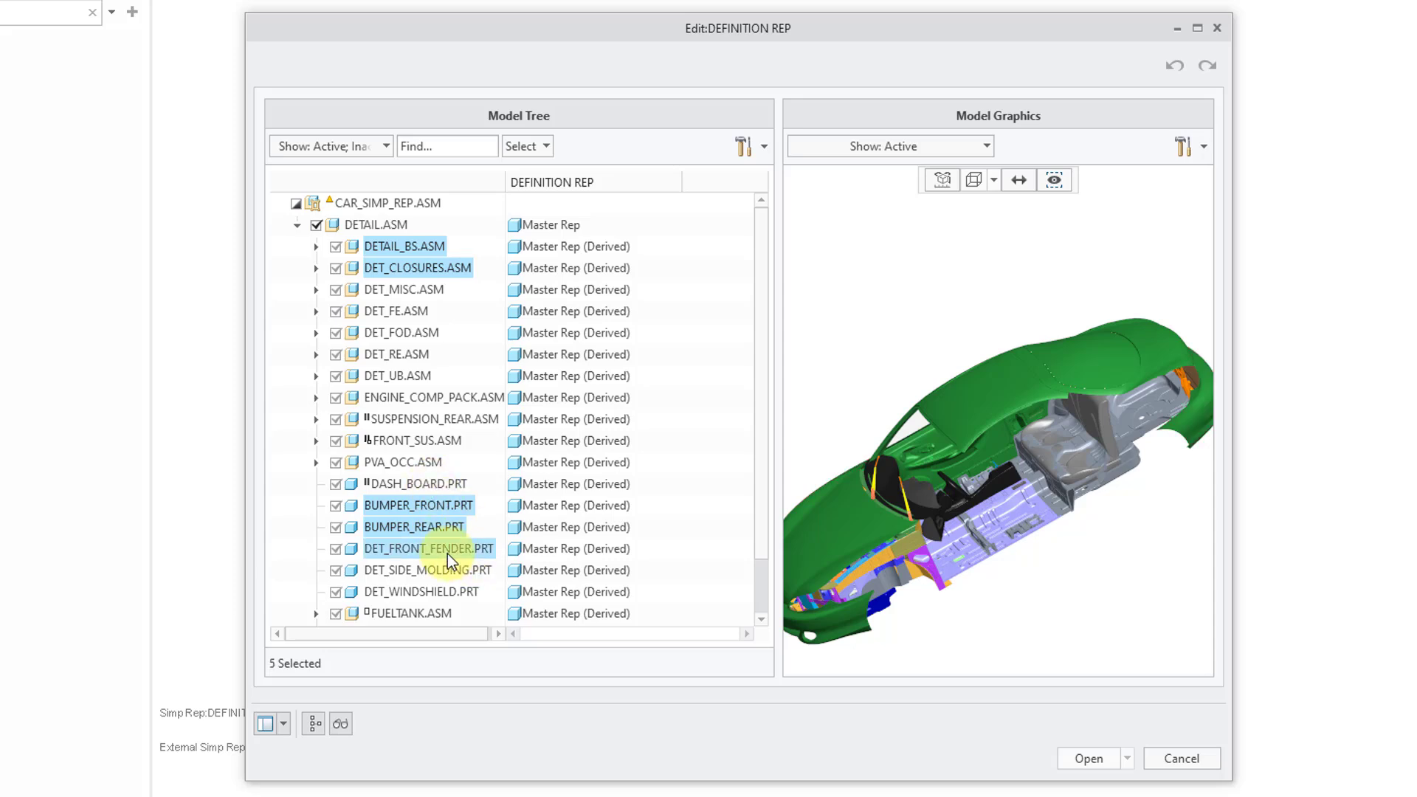
pyautogui.rightClick(447, 553)
# - Exclude the five picked components plus DET_FE.ASM, then open the edited DEFINITION REP
pyautogui.moveTo(605, 572)
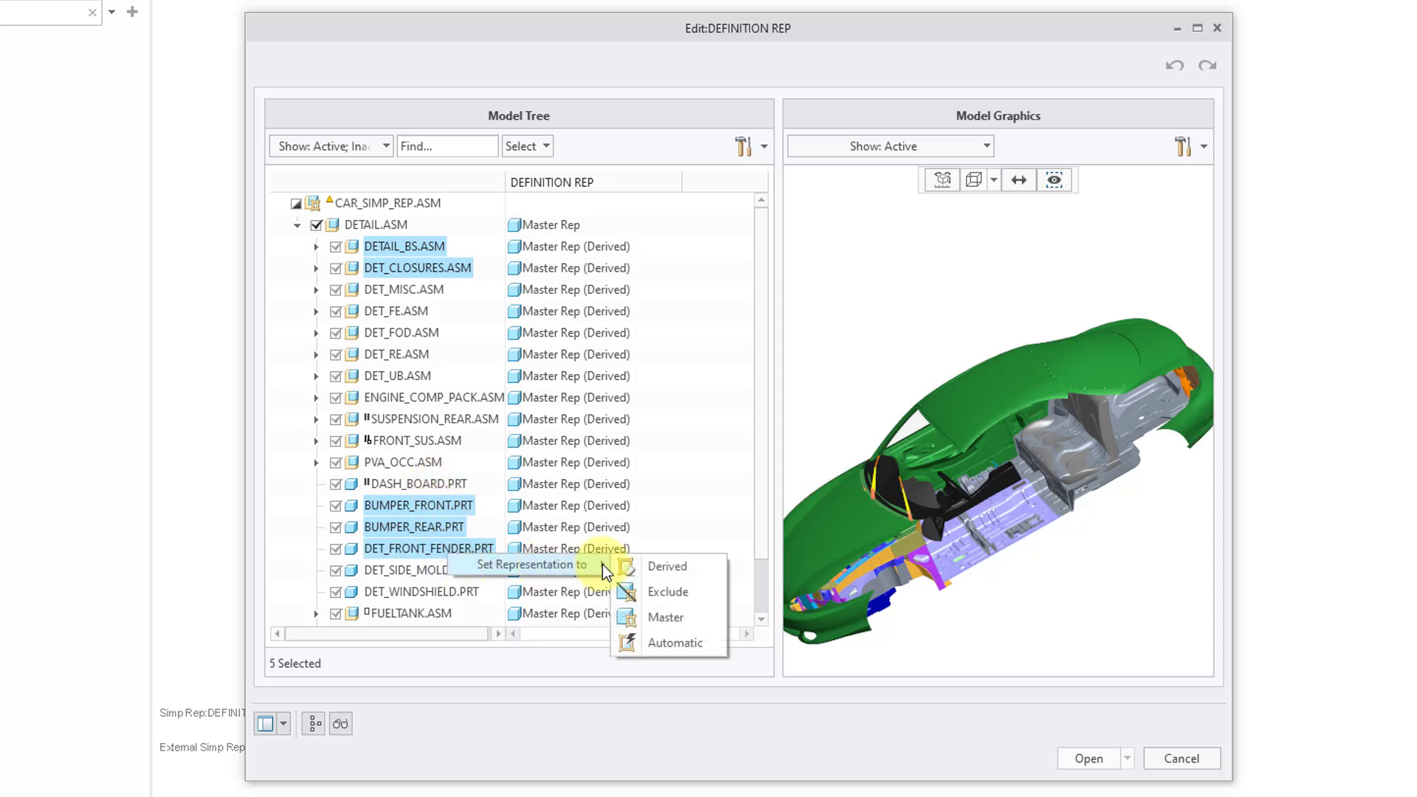
pyautogui.click(685, 592)
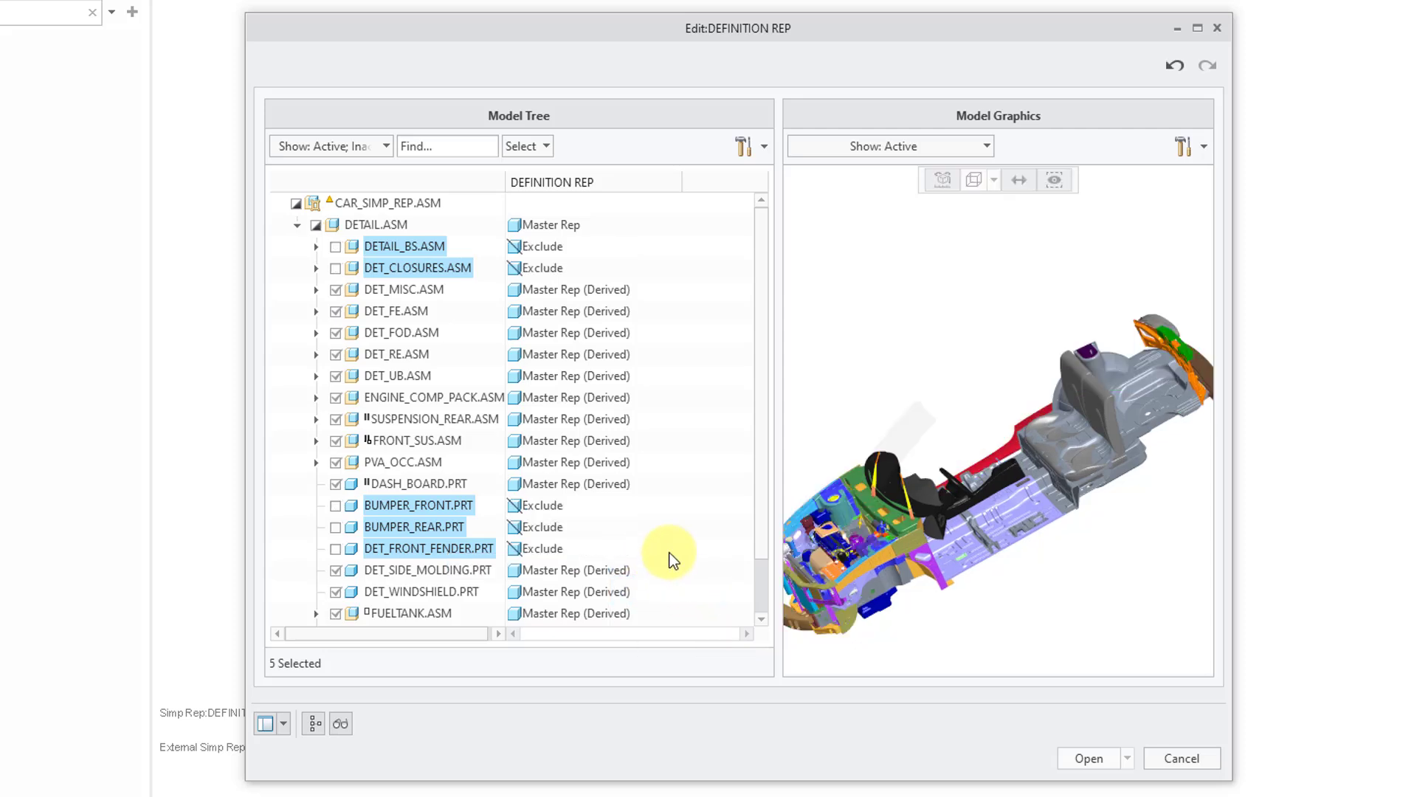
pyautogui.click(564, 312)
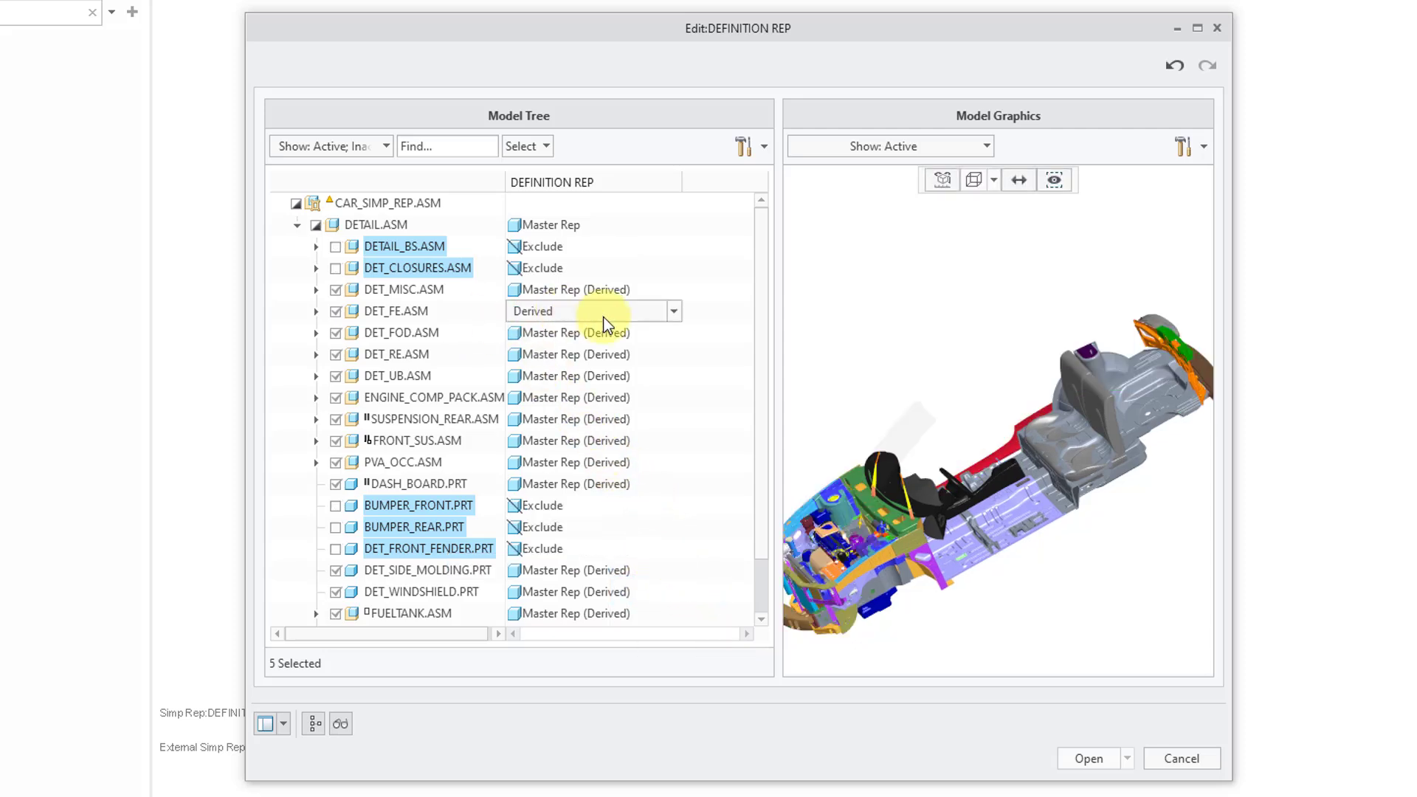
pyautogui.click(671, 308)
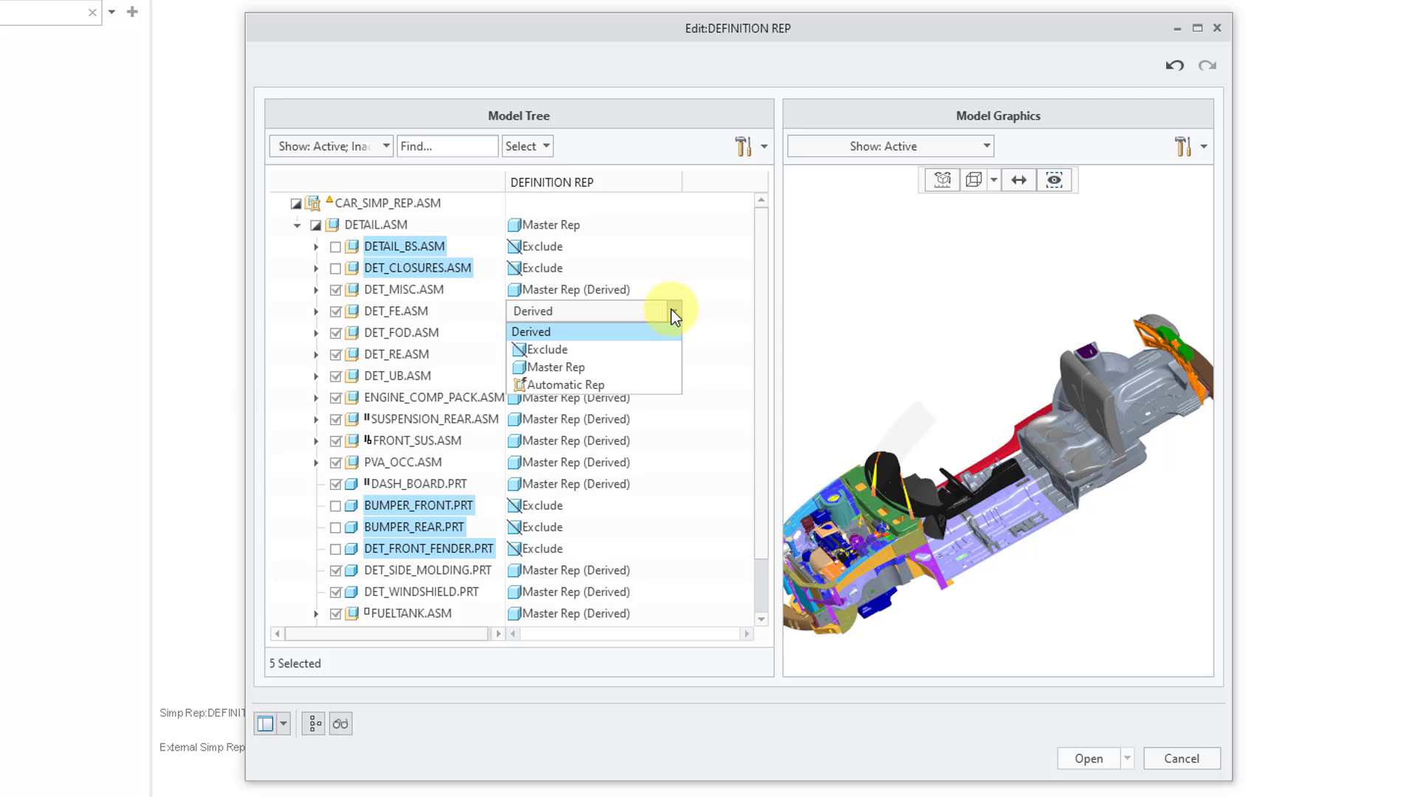
pyautogui.click(655, 353)
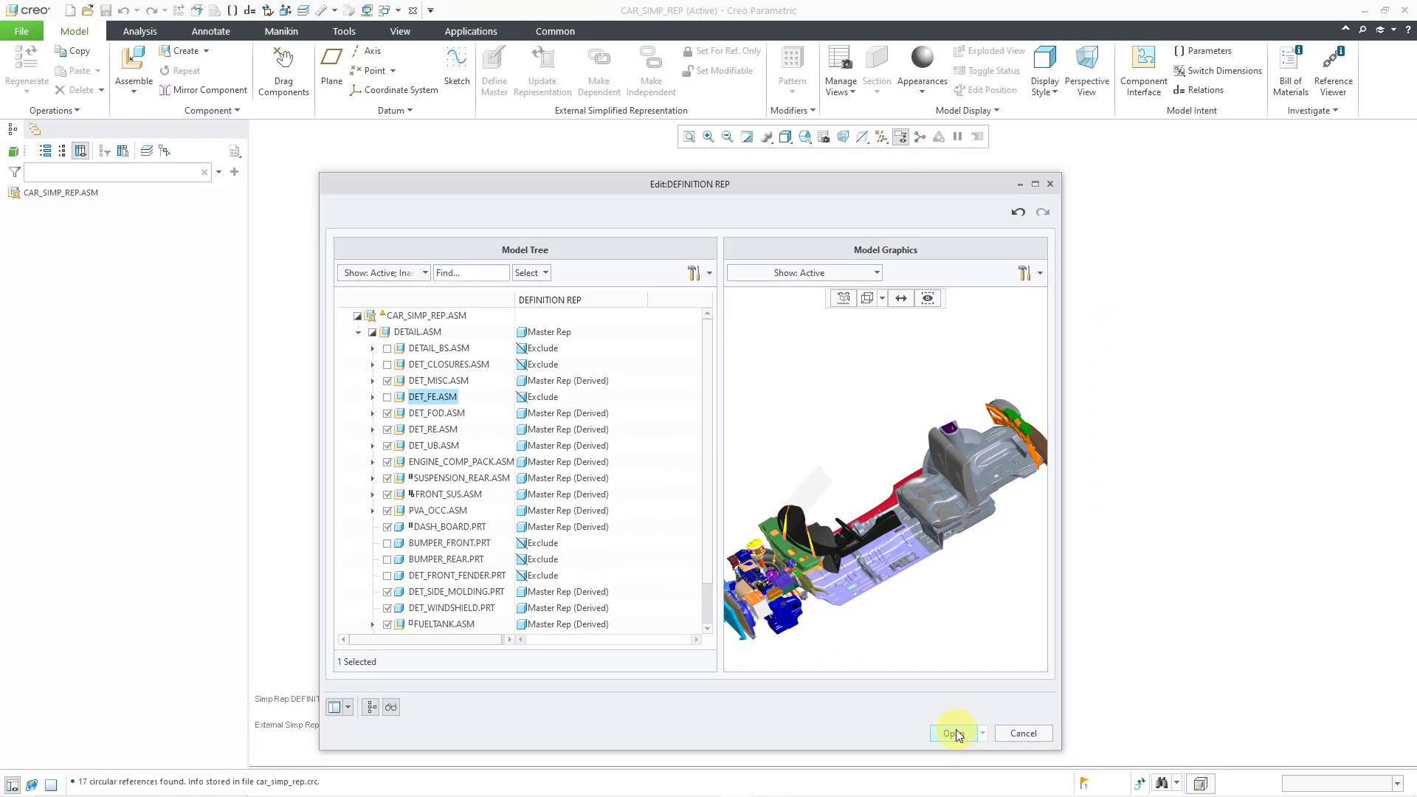
pyautogui.click(954, 733)
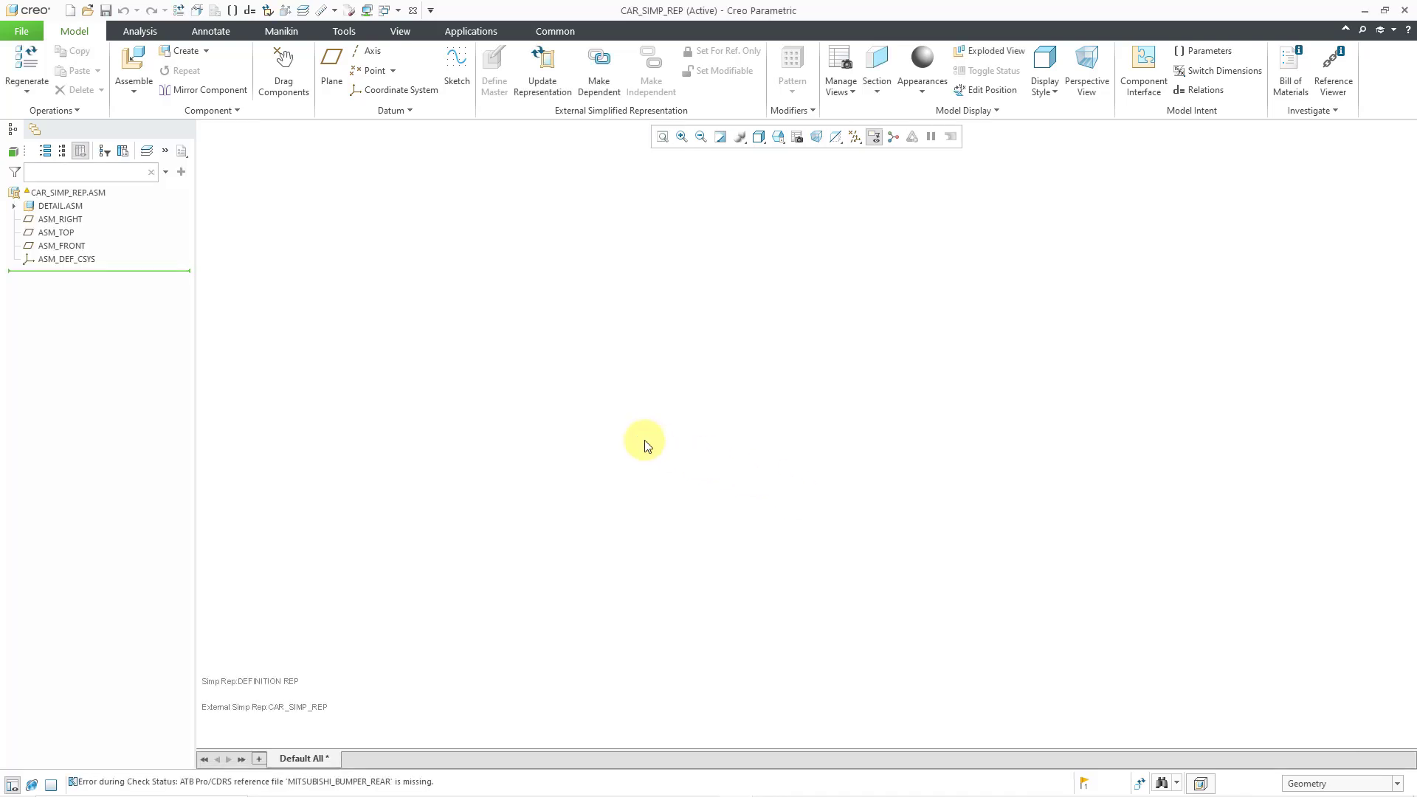
# - Expand DETAIL.ASM in the model tree and display DET_FOD.ASM's geometry in the graphics
pyautogui.click(14, 206)
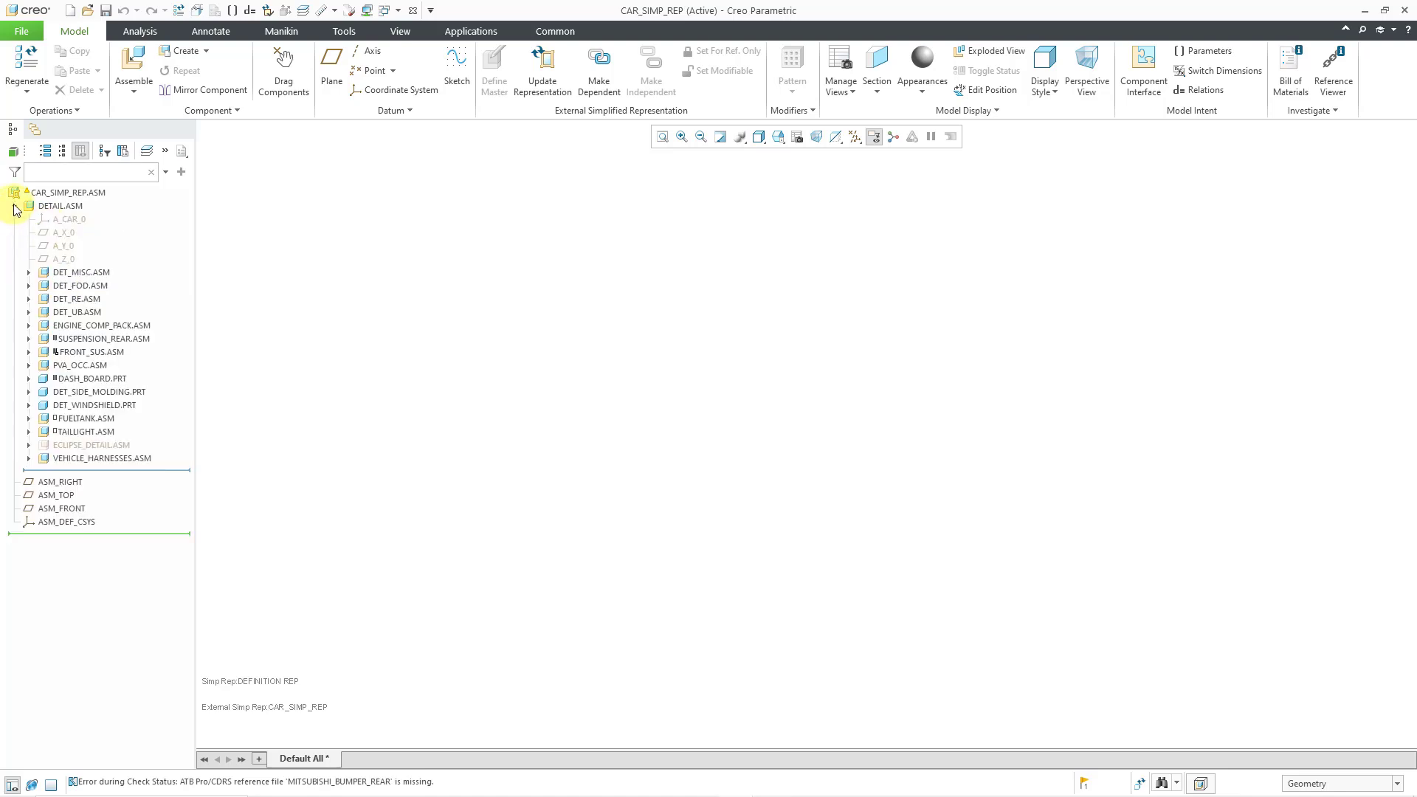
pyautogui.rightClick(93, 291)
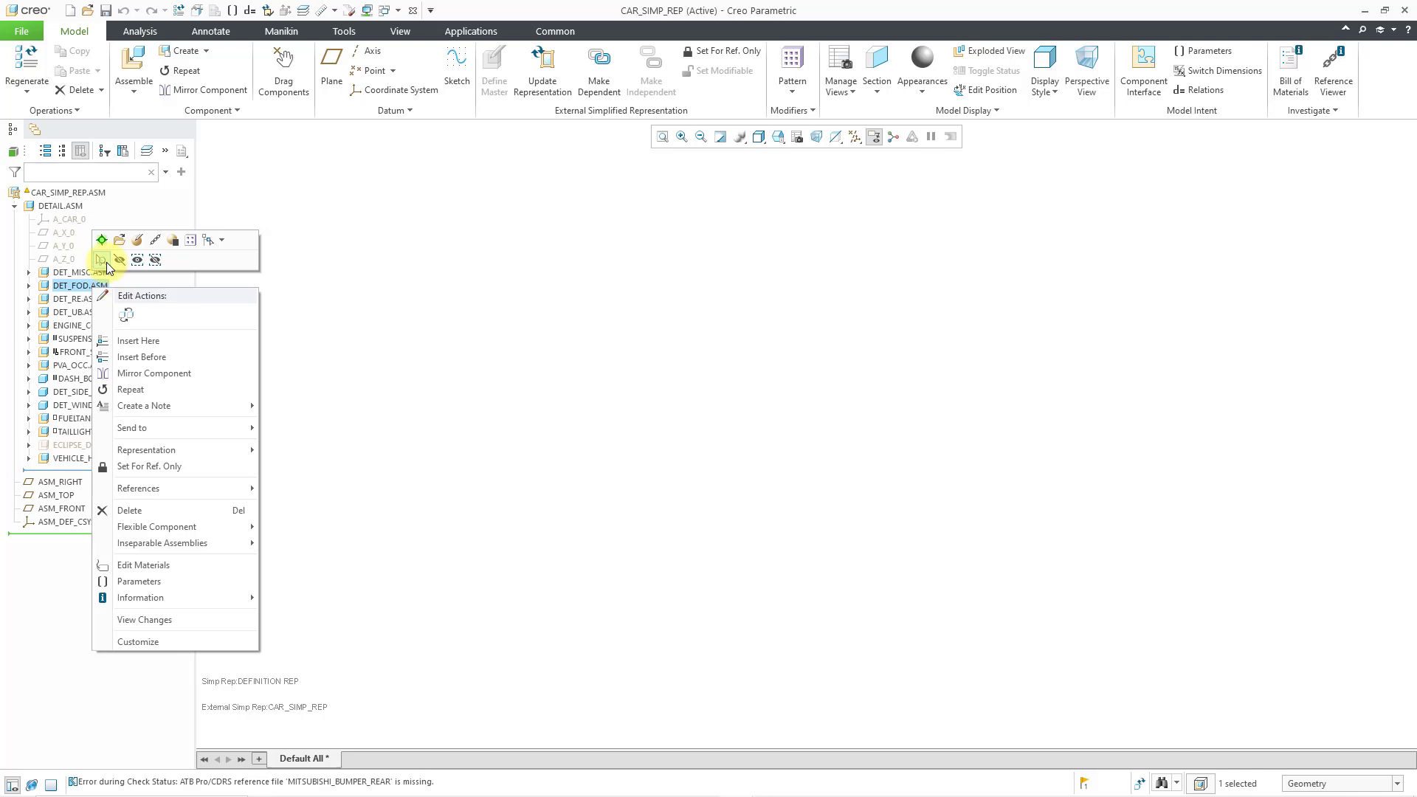
pyautogui.click(104, 258)
pyautogui.scroll(10, 791, 427)
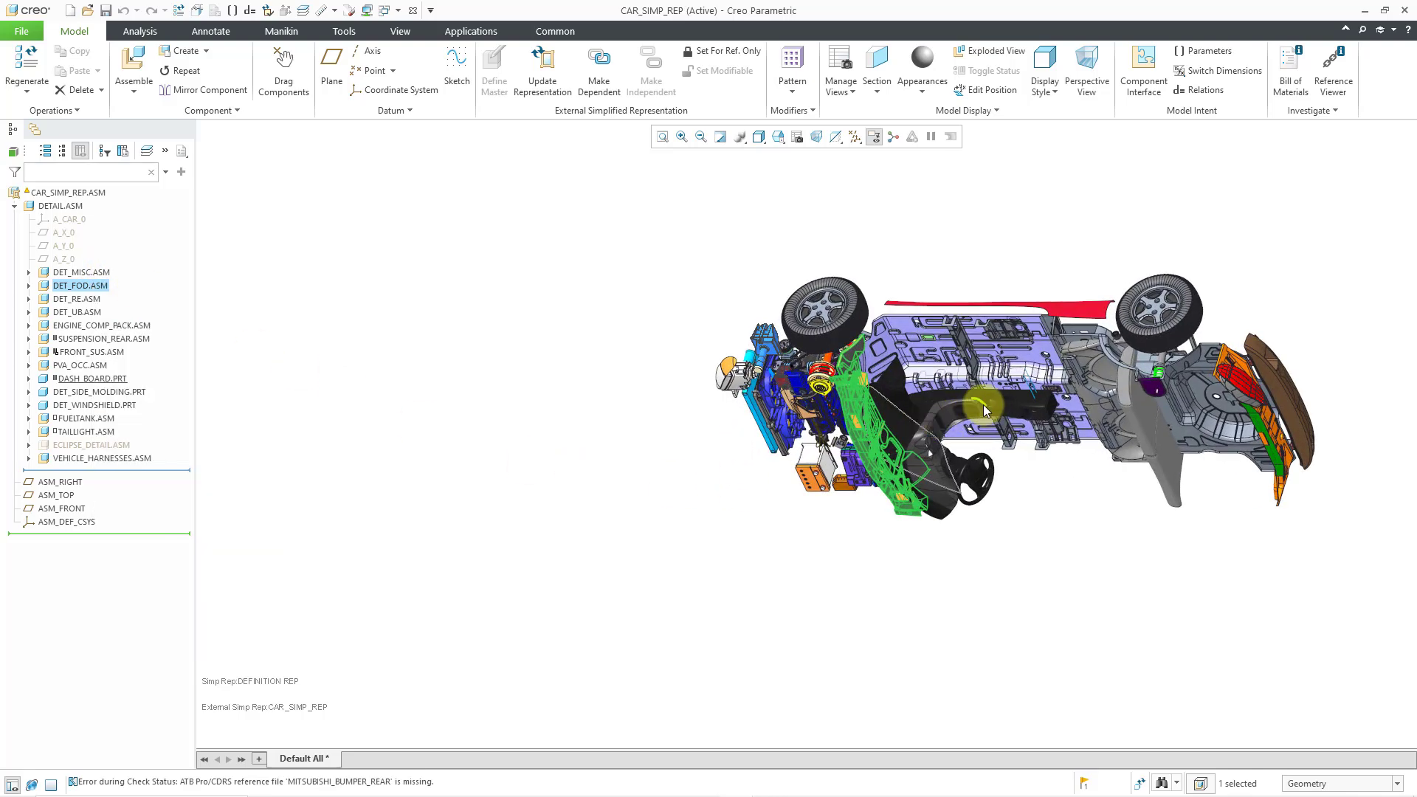
# - Orbit and zoom to a close three-quarter view of the simplified car, then clear the DET_FOD.ASM selection
pyautogui.moveTo(1019, 292)
pyautogui.mouseDown(button='middle')
pyautogui.moveTo(1034, 224)
pyautogui.moveTo(1072, 222)
pyautogui.moveTo(1110, 246)
pyautogui.moveTo(1034, 272)
pyautogui.mouseUp(button='middle')
pyautogui.scroll(4, 1306, 287)
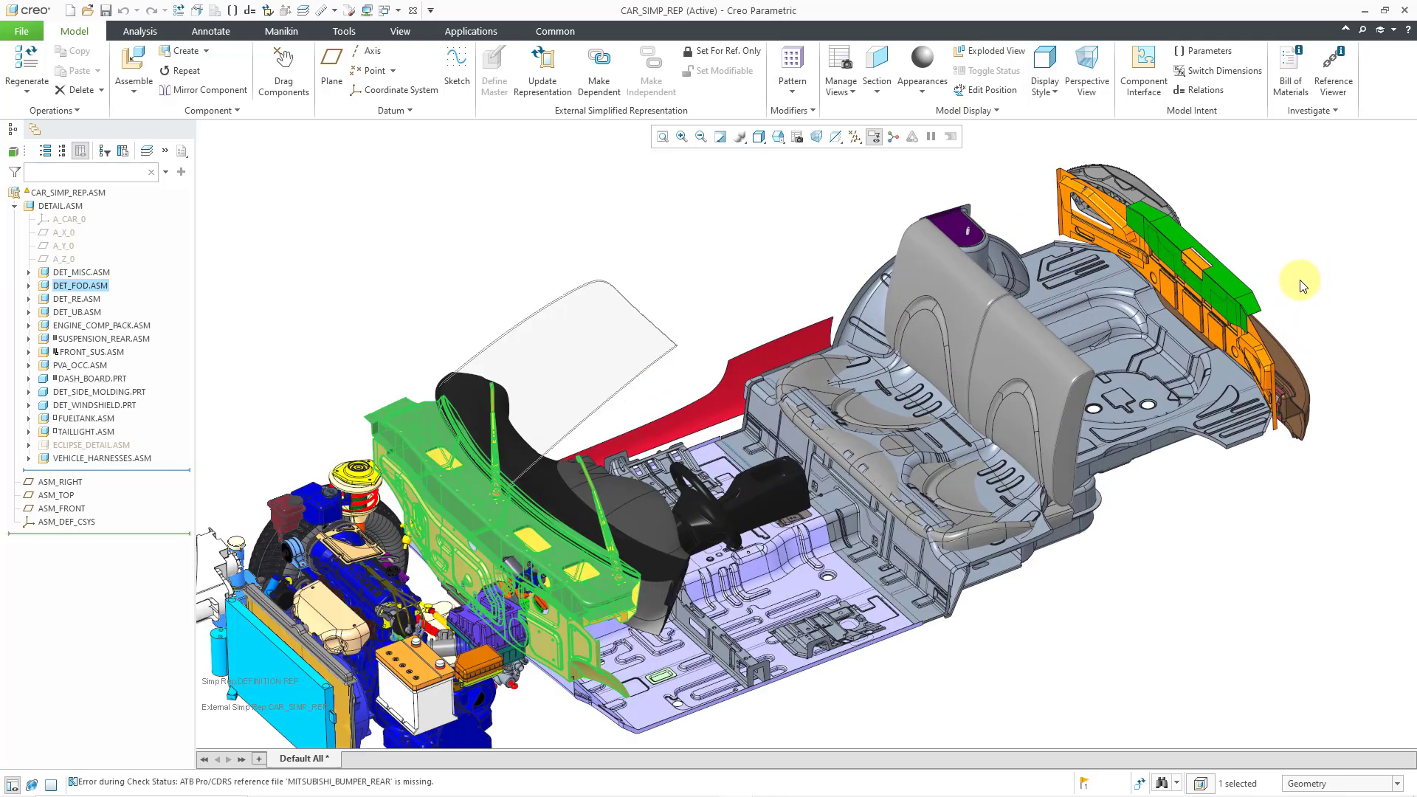
pyautogui.scroll(-2, 1288, 282)
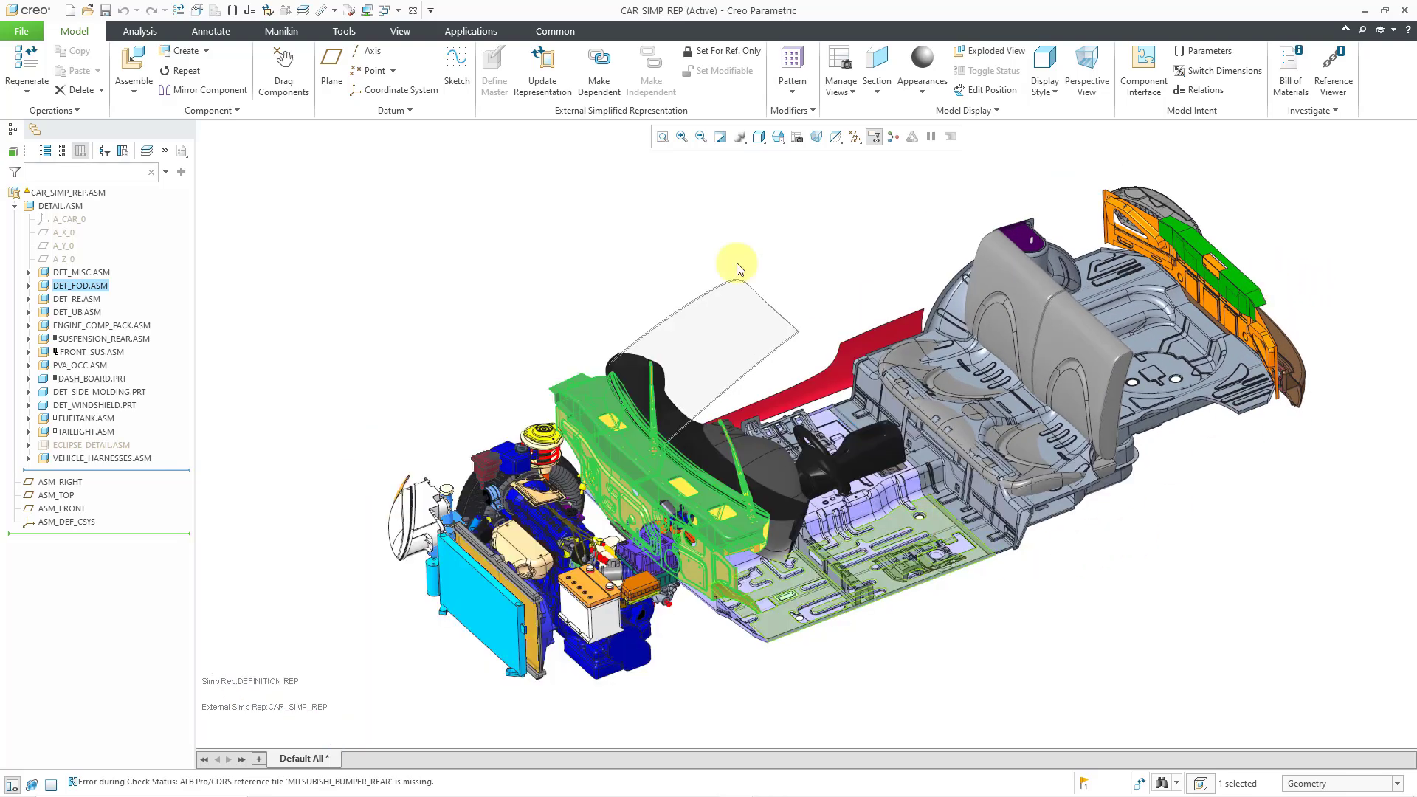
pyautogui.click(598, 250)
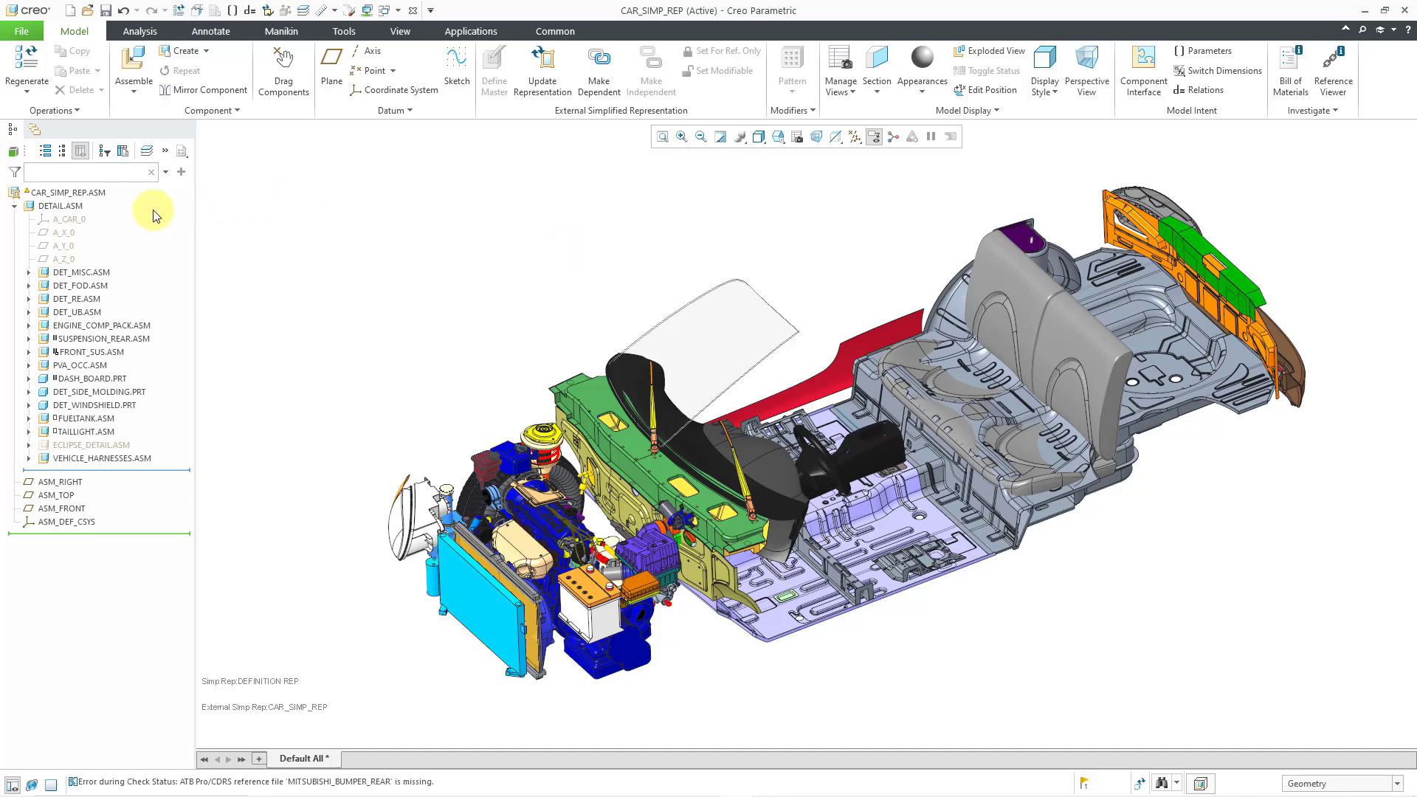
# - Open CAR_SIMP_REP.ASM's Master Rep for editing in the representation editor
pyautogui.click(87, 193)
pyautogui.rightClick(88, 200)
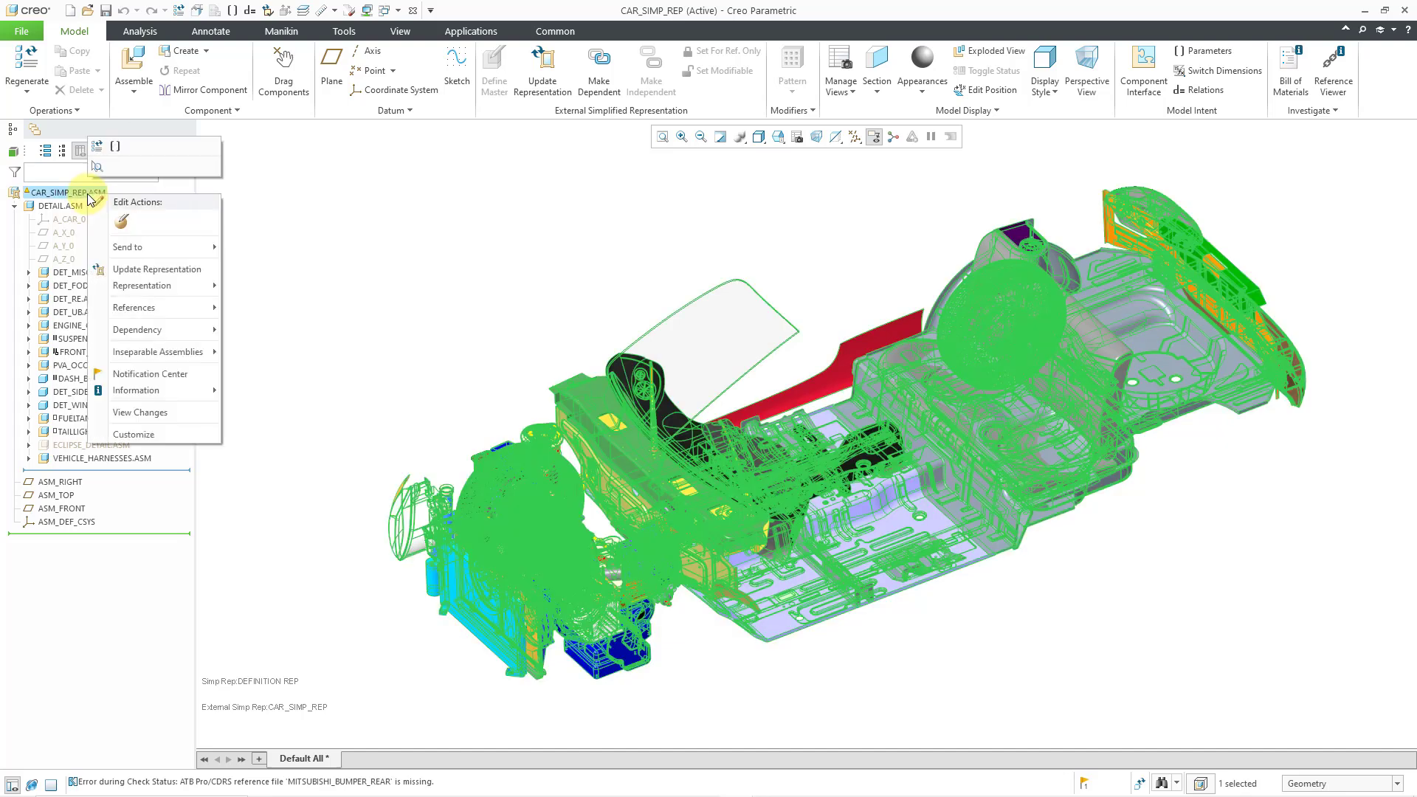
pyautogui.click(122, 223)
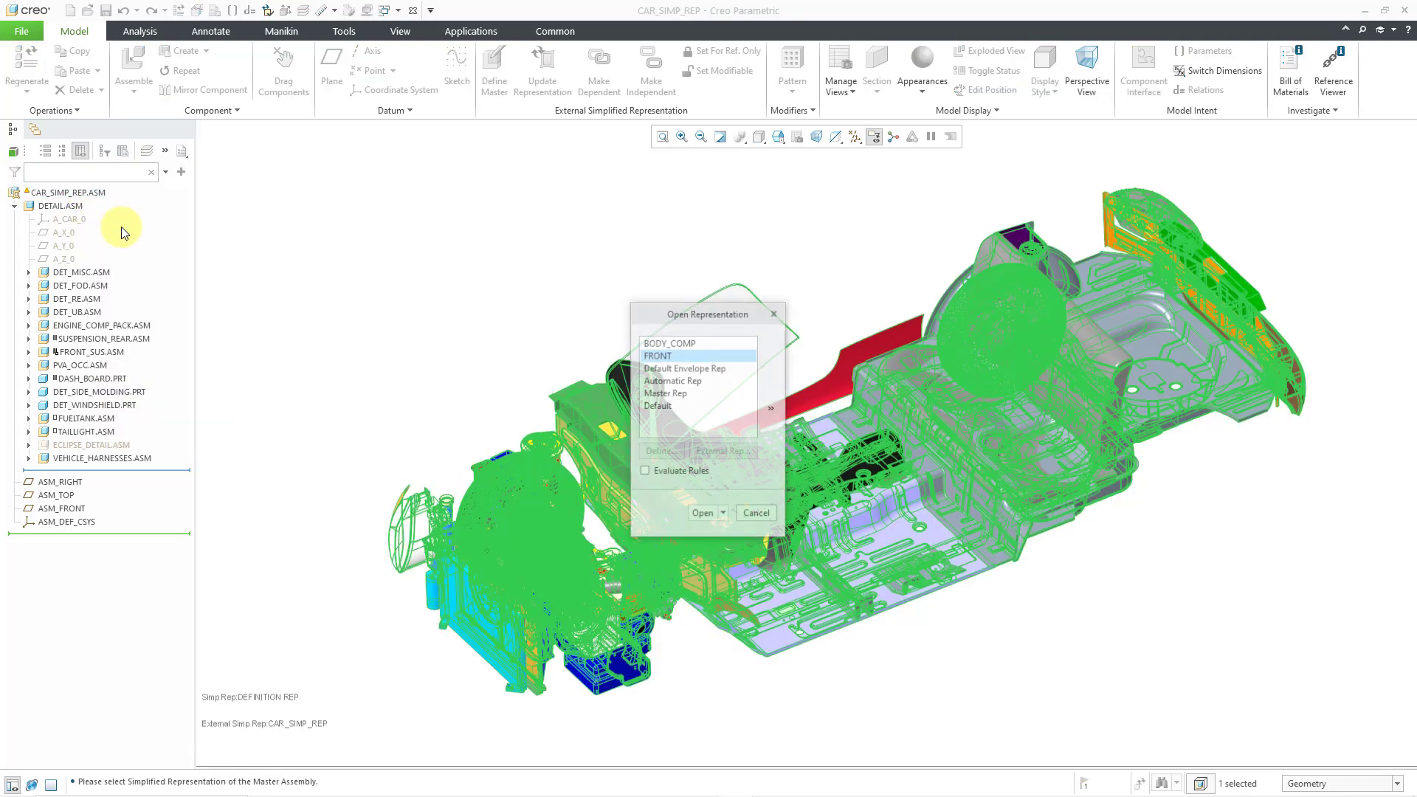
pyautogui.click(684, 397)
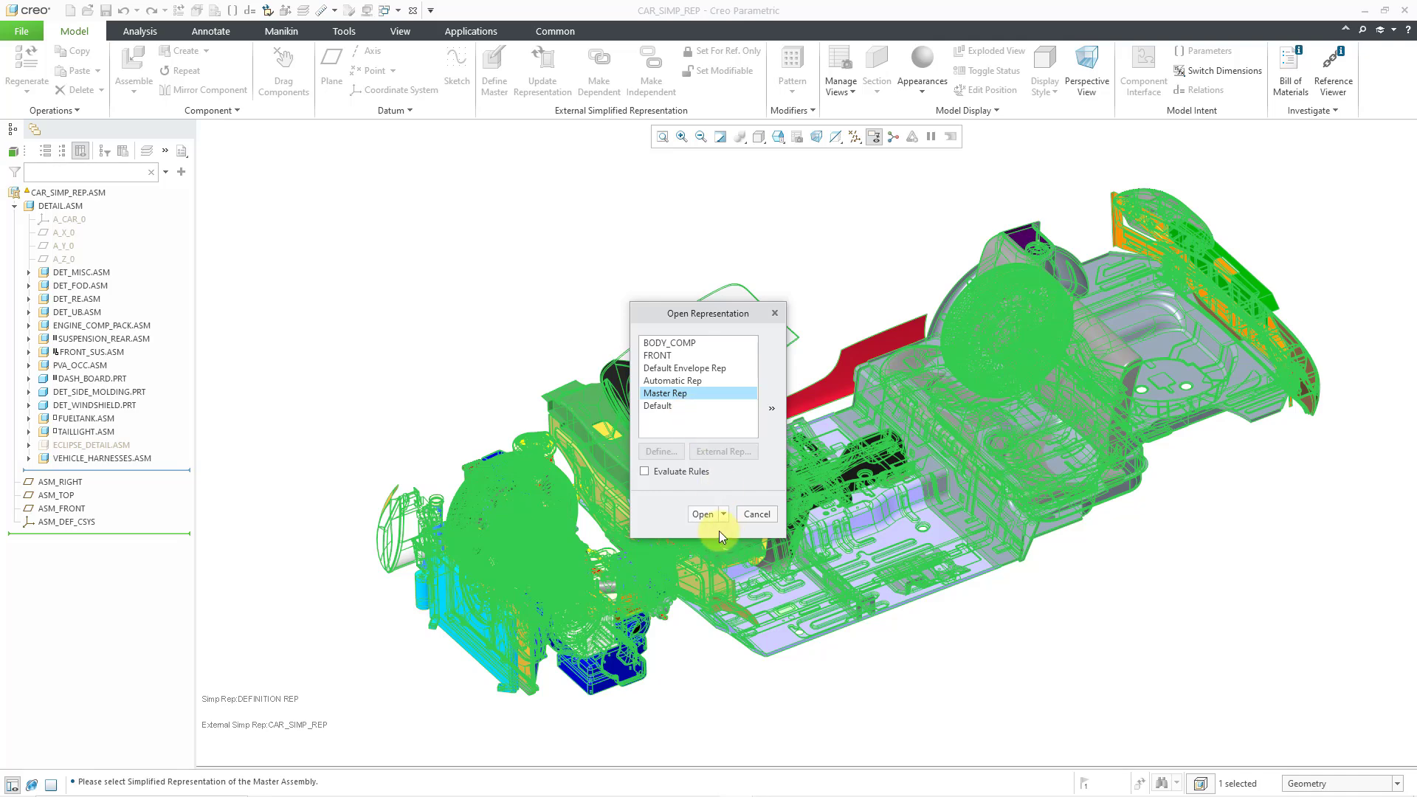
pyautogui.click(702, 515)
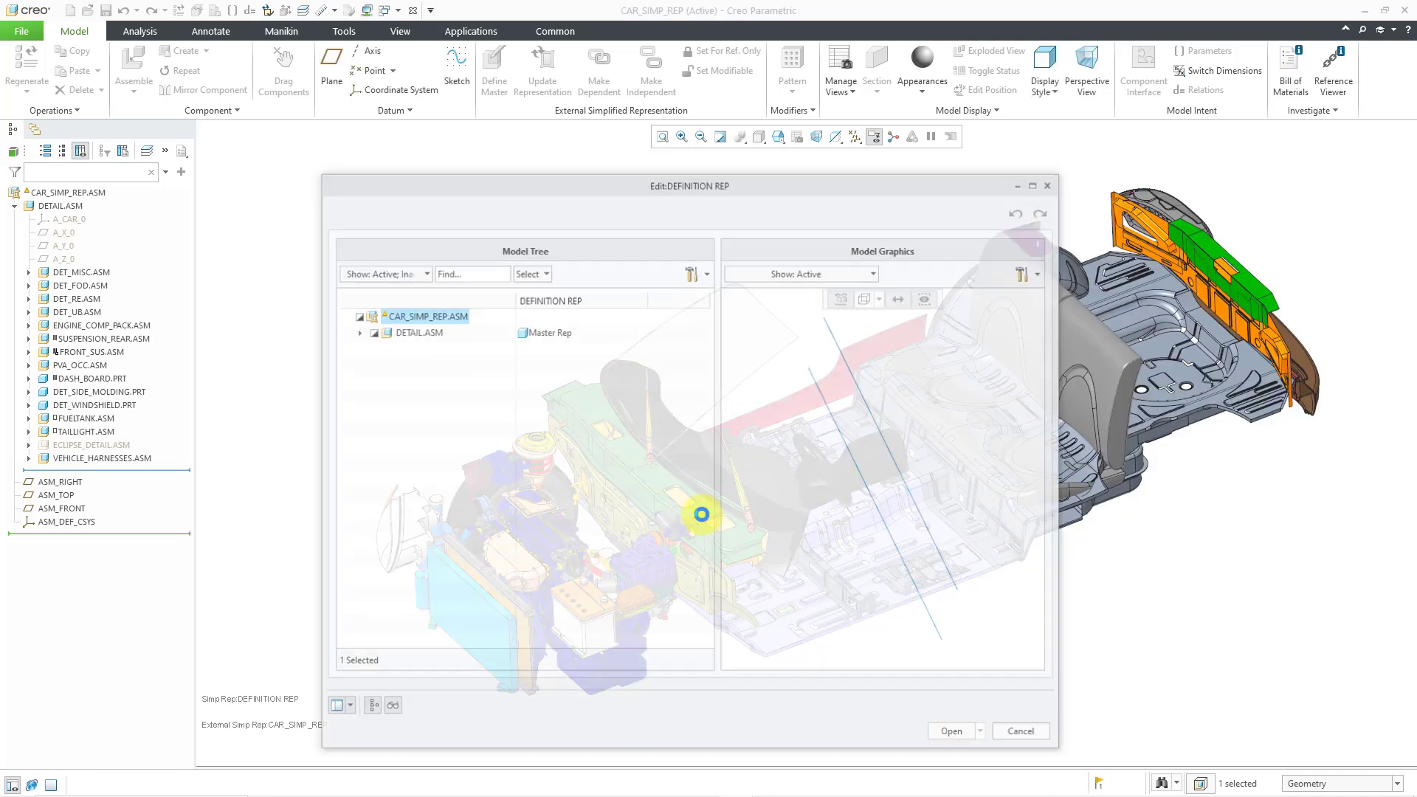
# - Set PVA_OCC.ASM to Exclude under DETAIL.ASM and open the edited DEFINITION REP
pyautogui.click(357, 332)
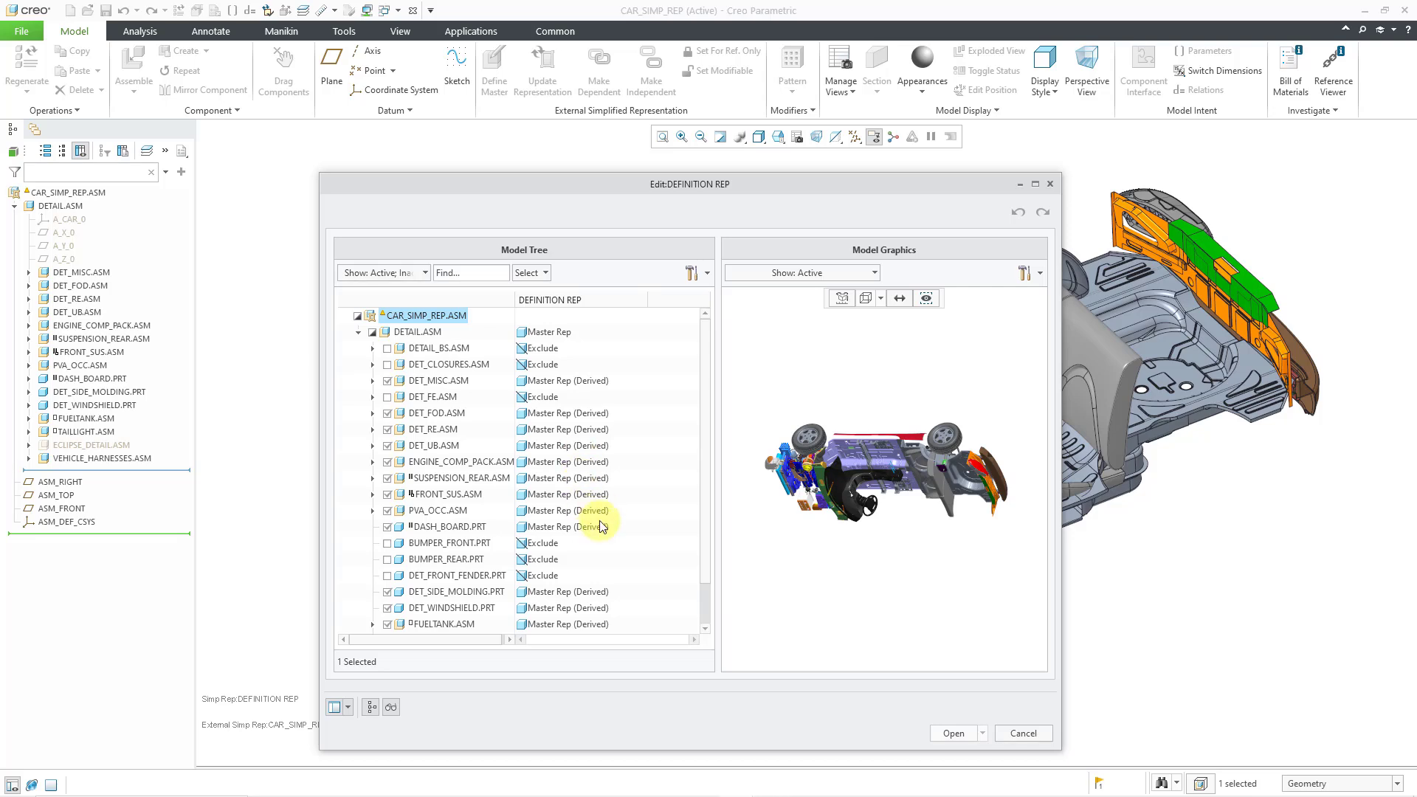
pyautogui.click(565, 511)
pyautogui.click(622, 512)
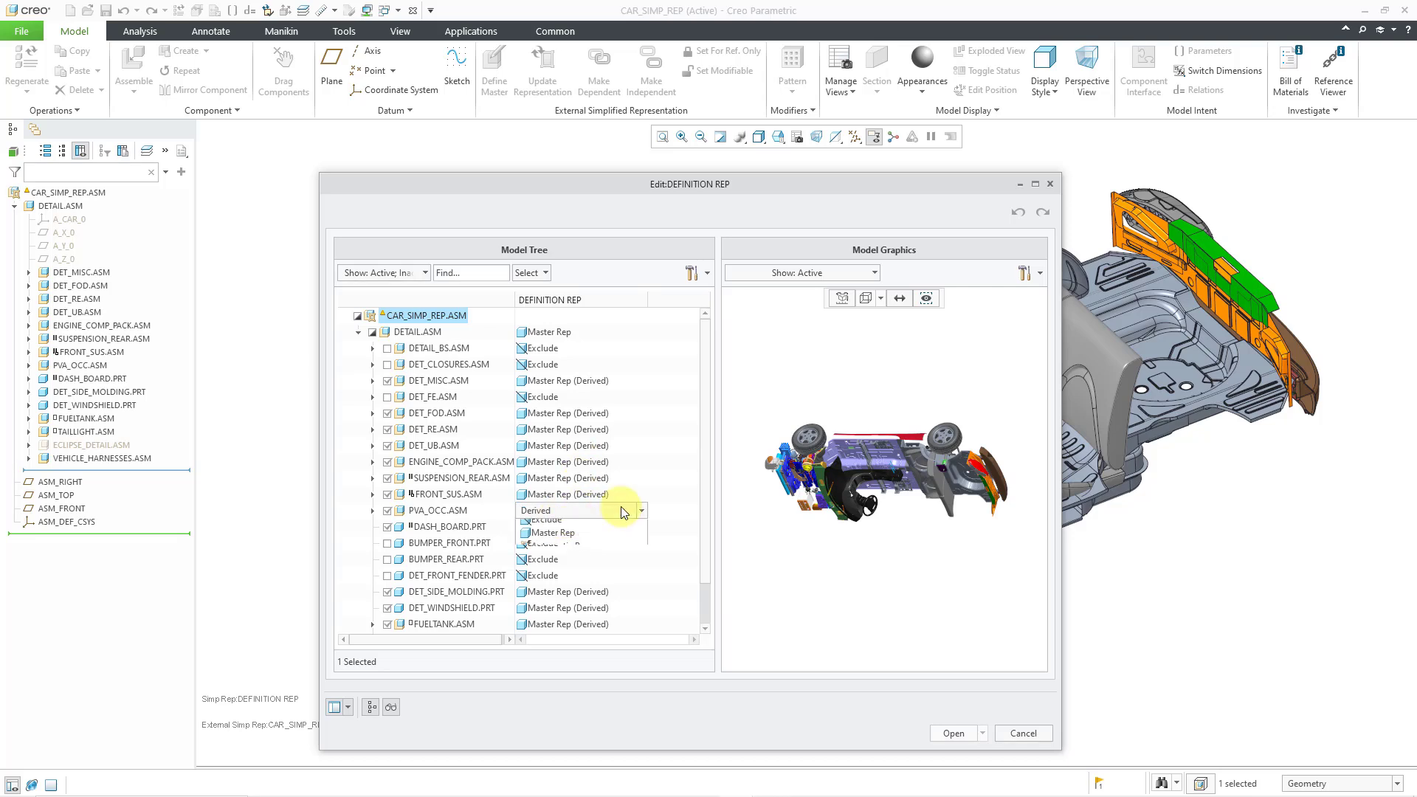
pyautogui.click(612, 538)
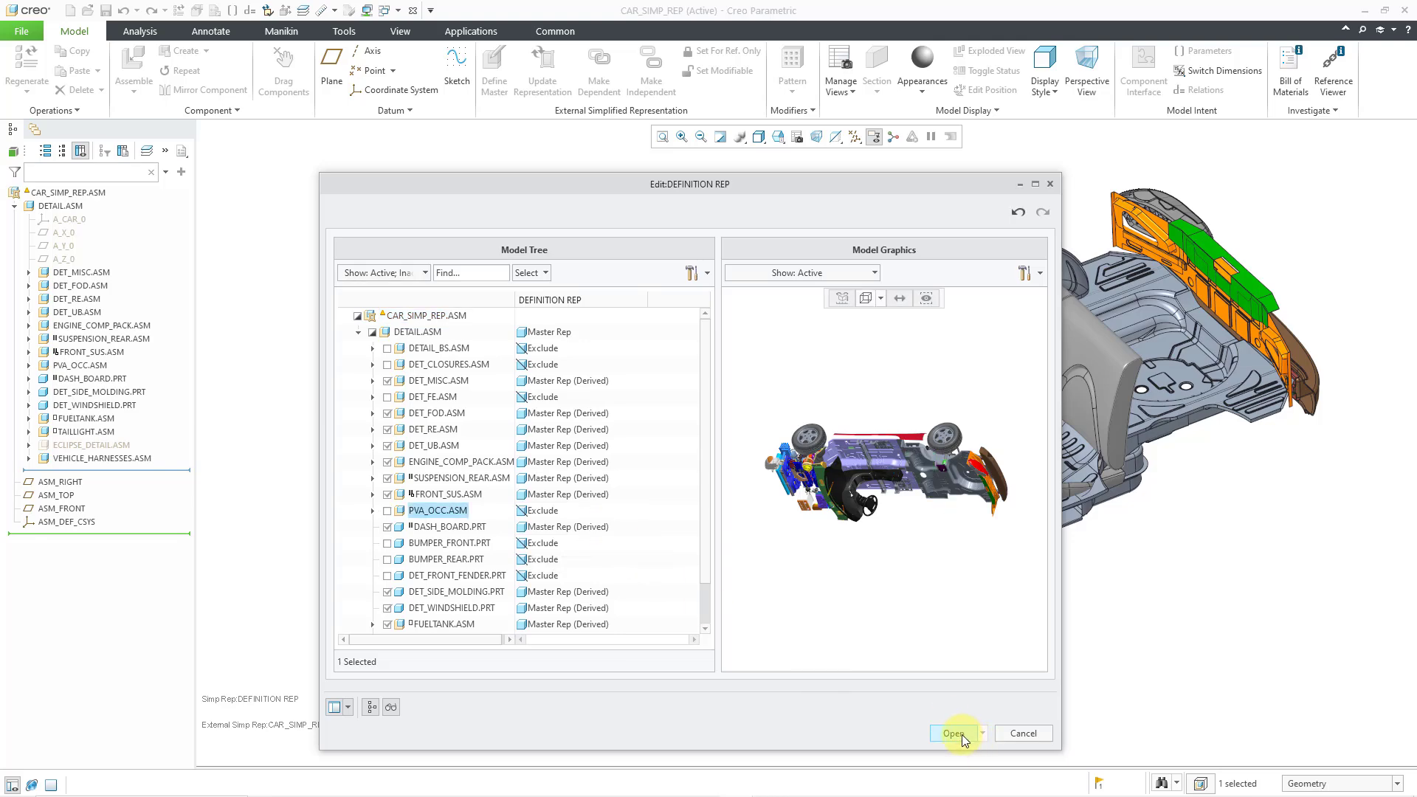
pyautogui.click(956, 733)
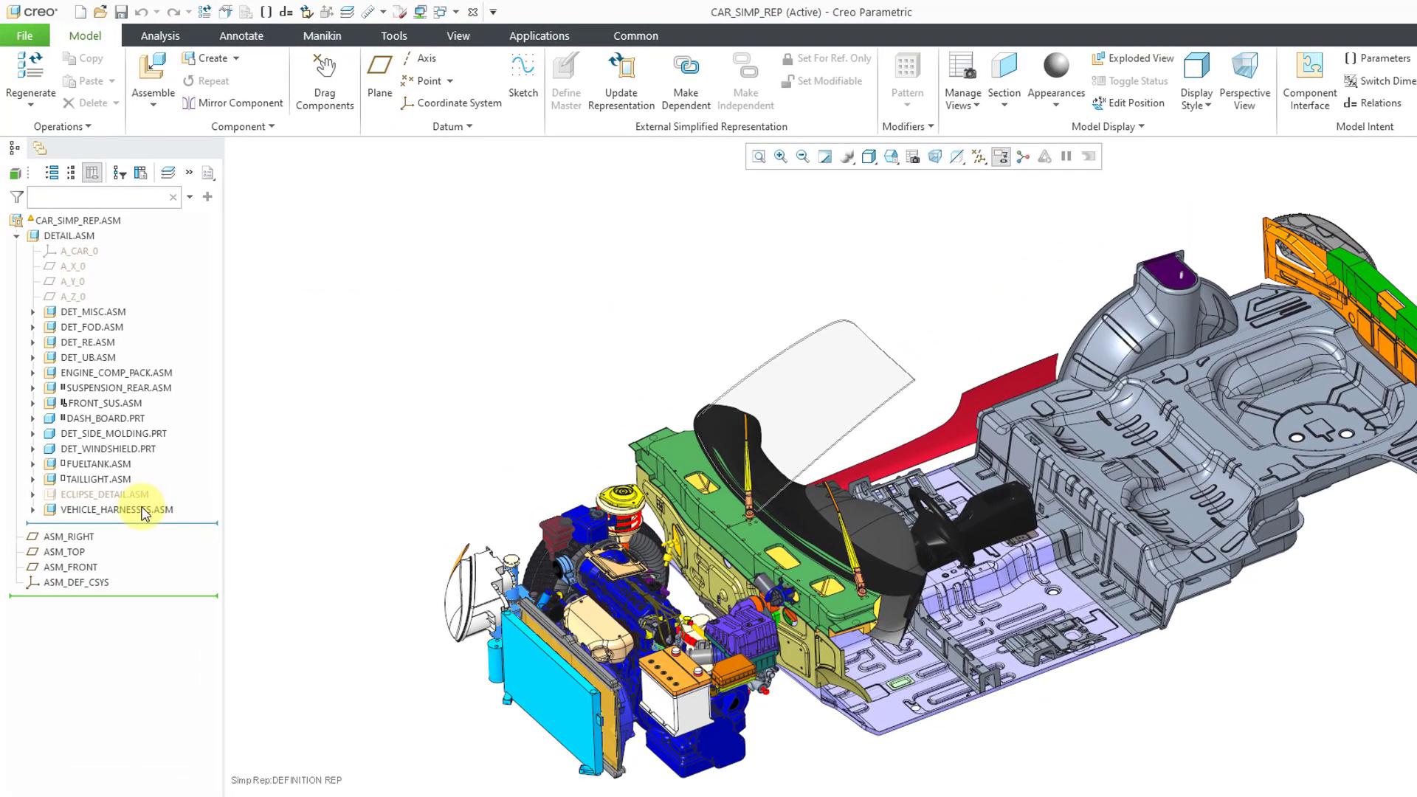
# - Set ENGINE_COMP_PACK.ASM, DET_MISC.ASM and TAILLIGHT.ASM to reference-only, then clear the selection
pyautogui.click(124, 445)
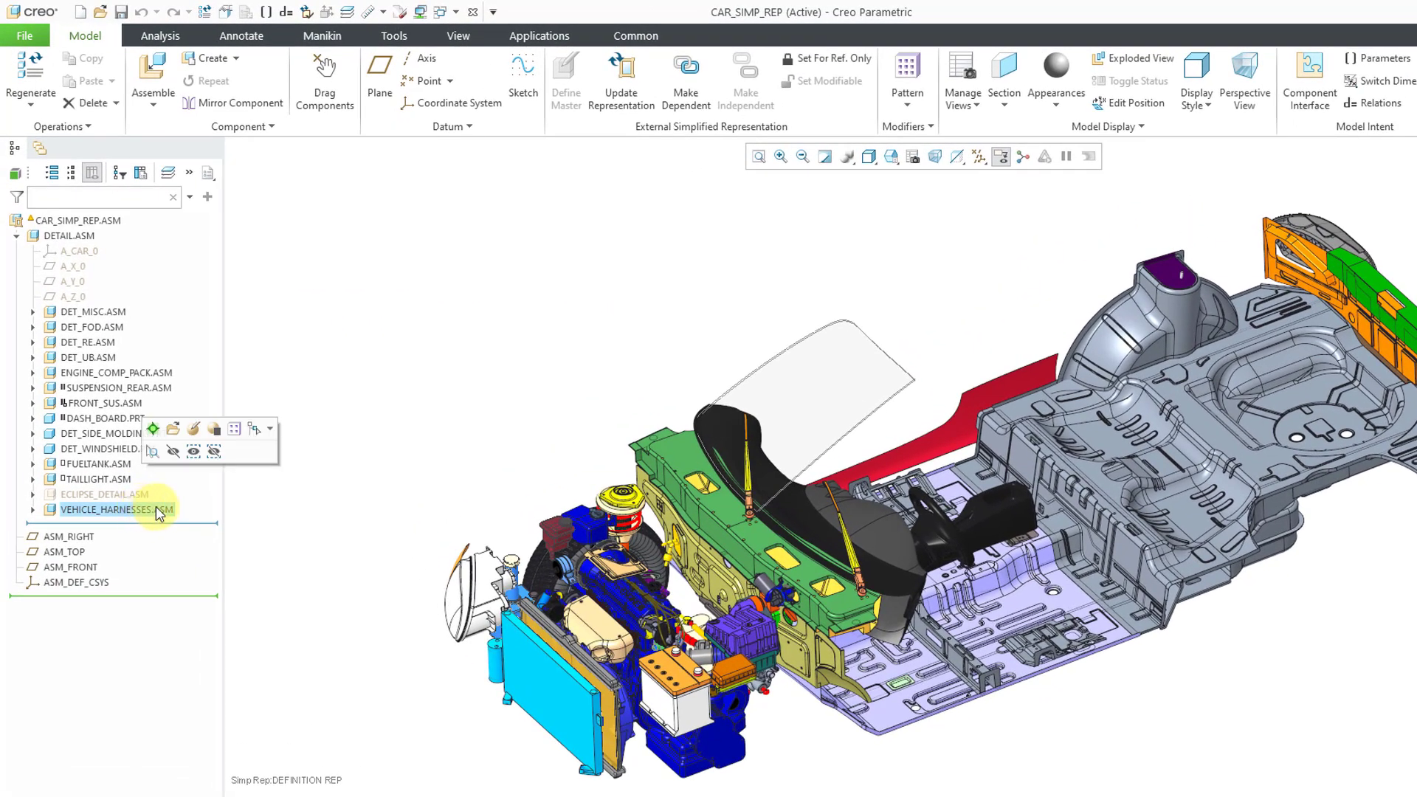
pyautogui.click(274, 459)
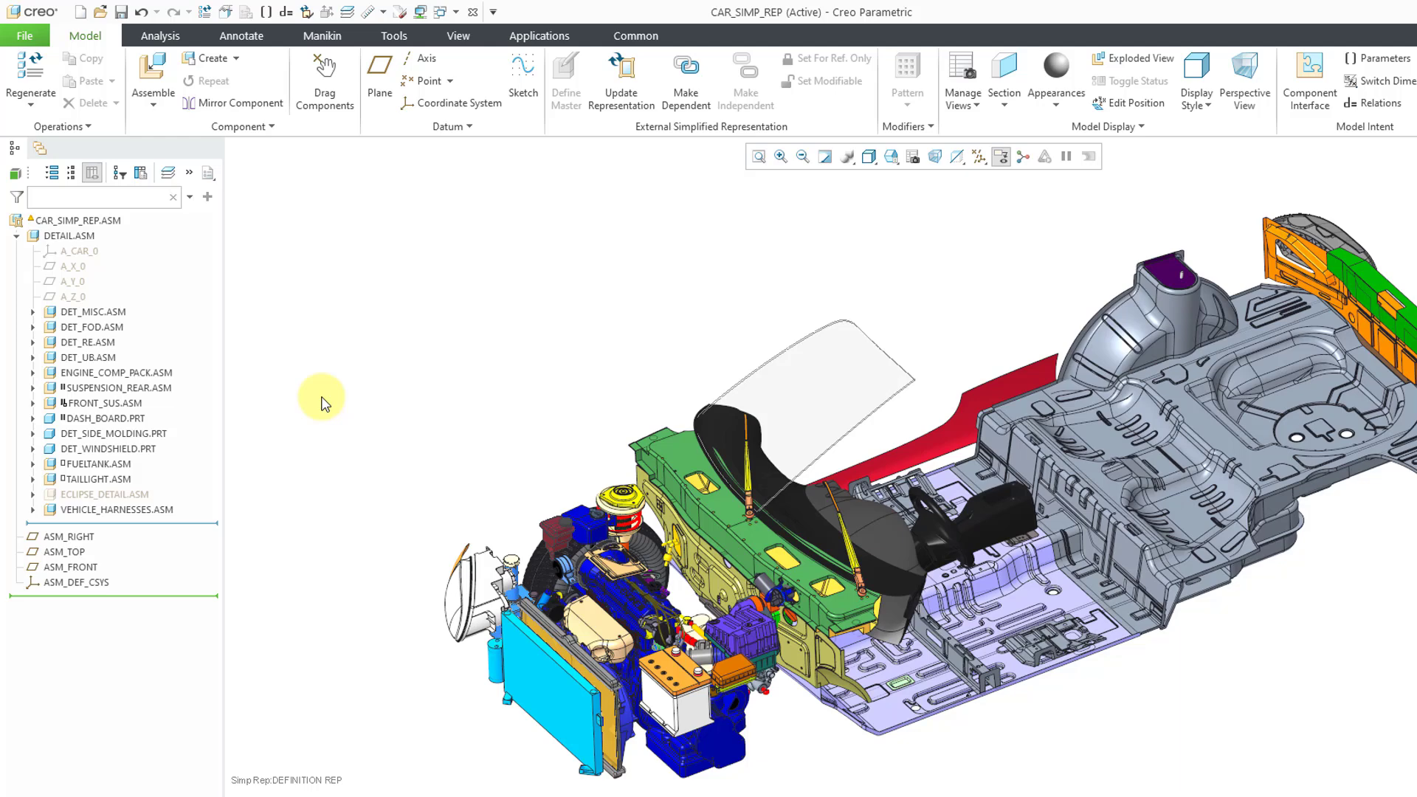
pyautogui.click(150, 376)
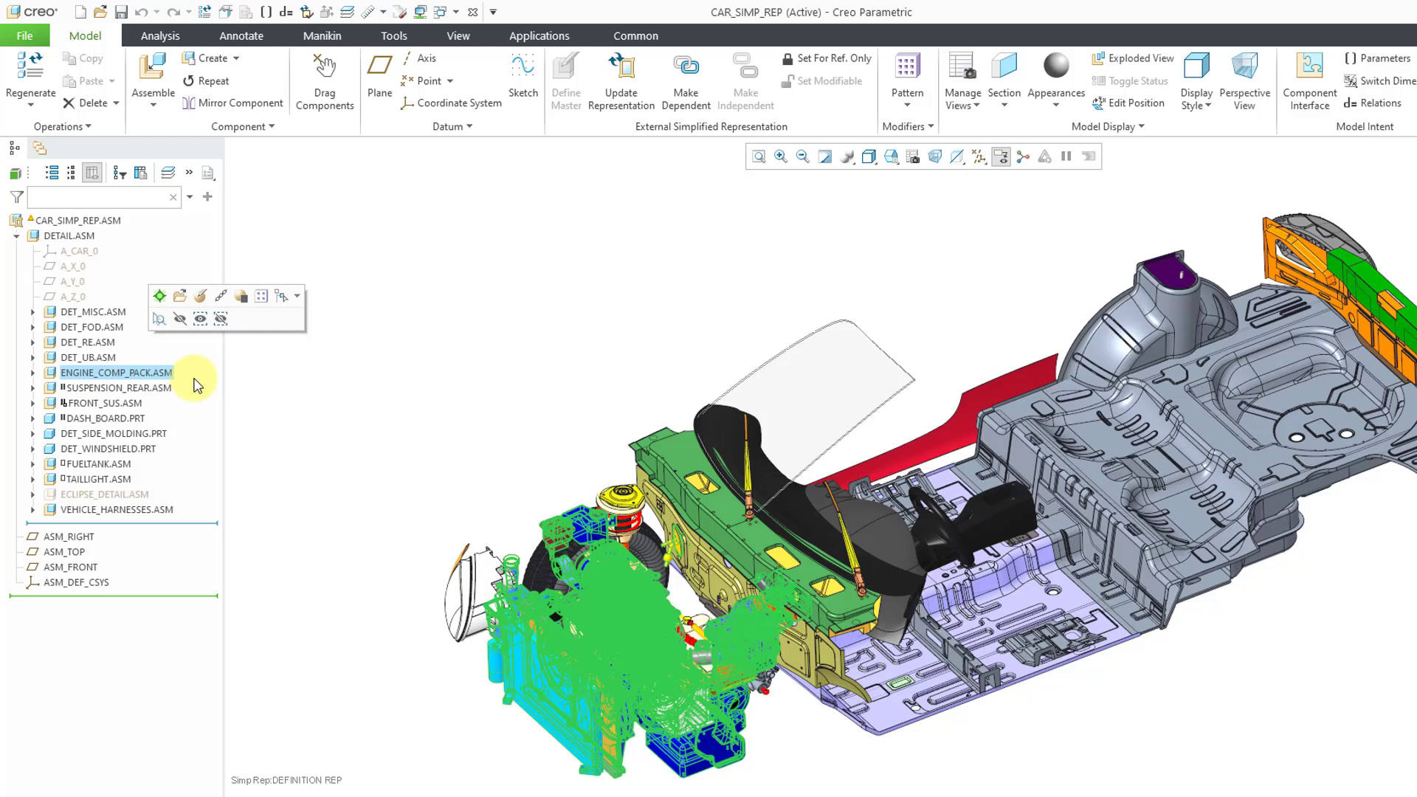
pyautogui.click(832, 66)
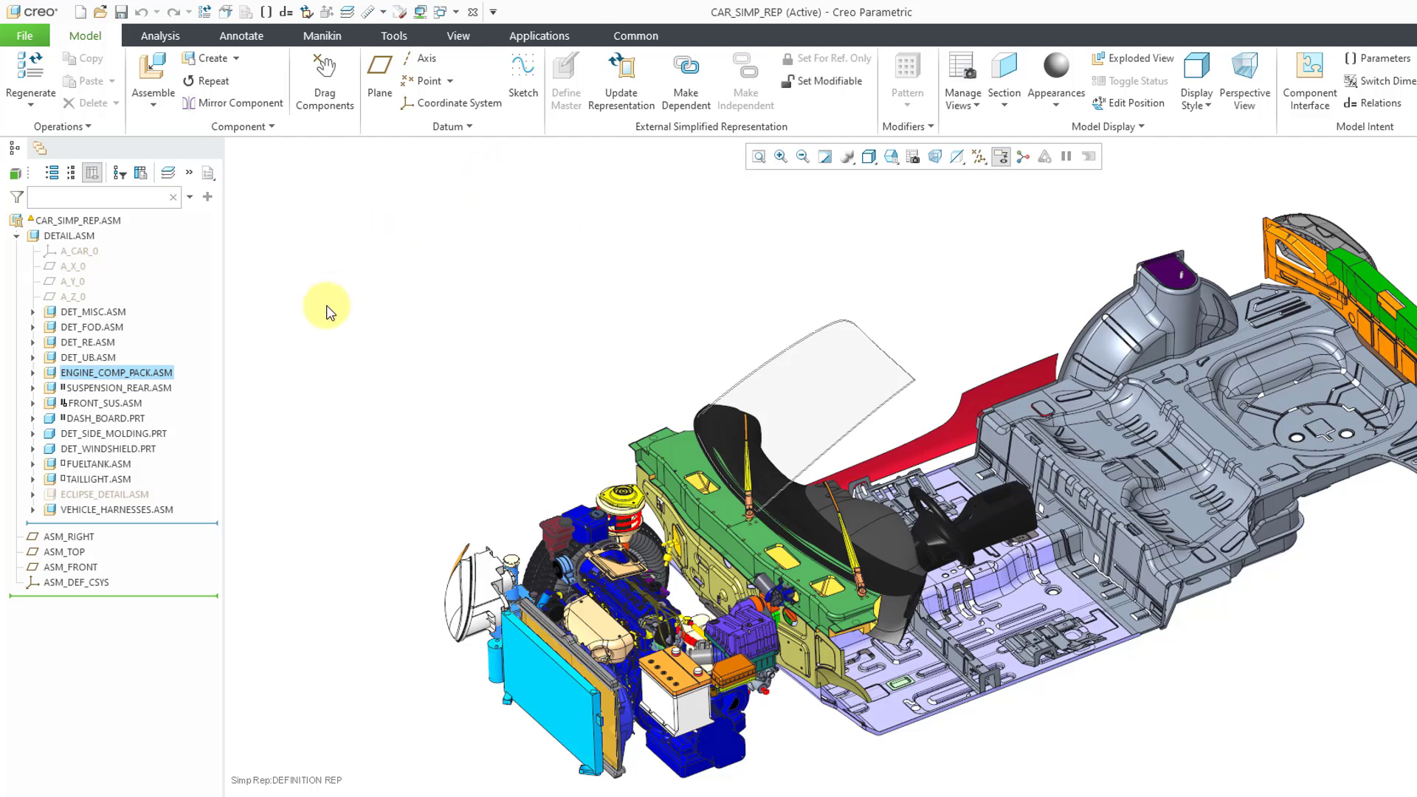
pyautogui.click(103, 311)
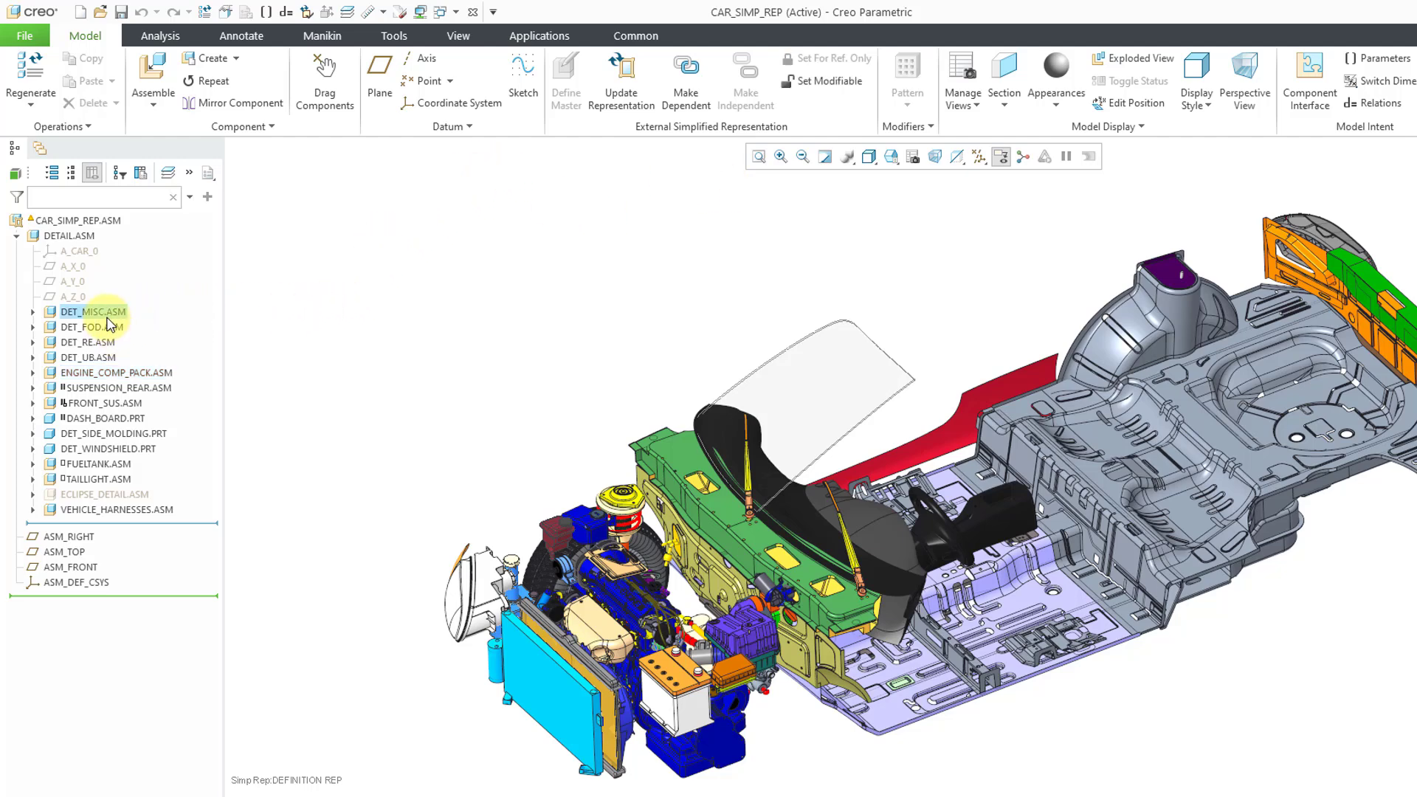
pyautogui.click(817, 63)
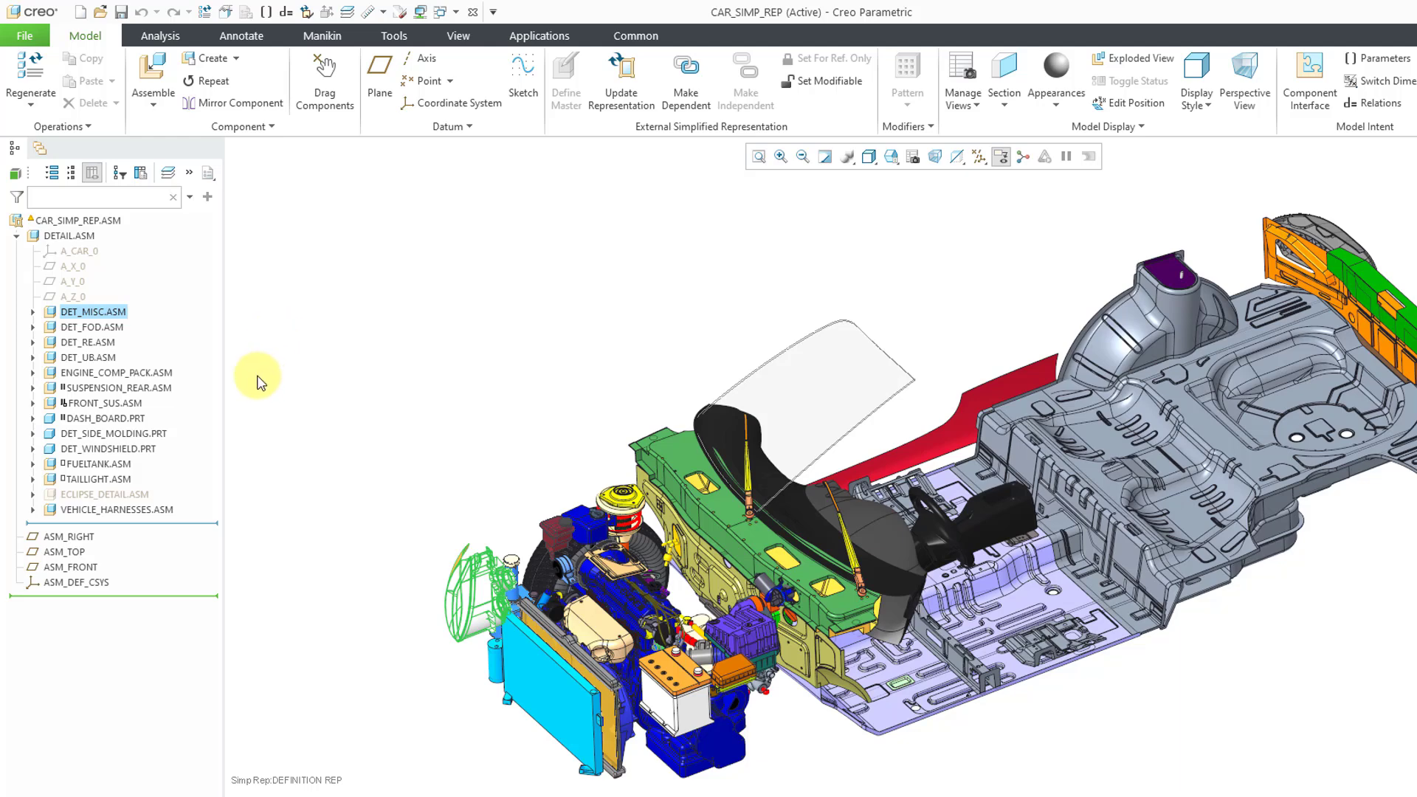
pyautogui.click(116, 481)
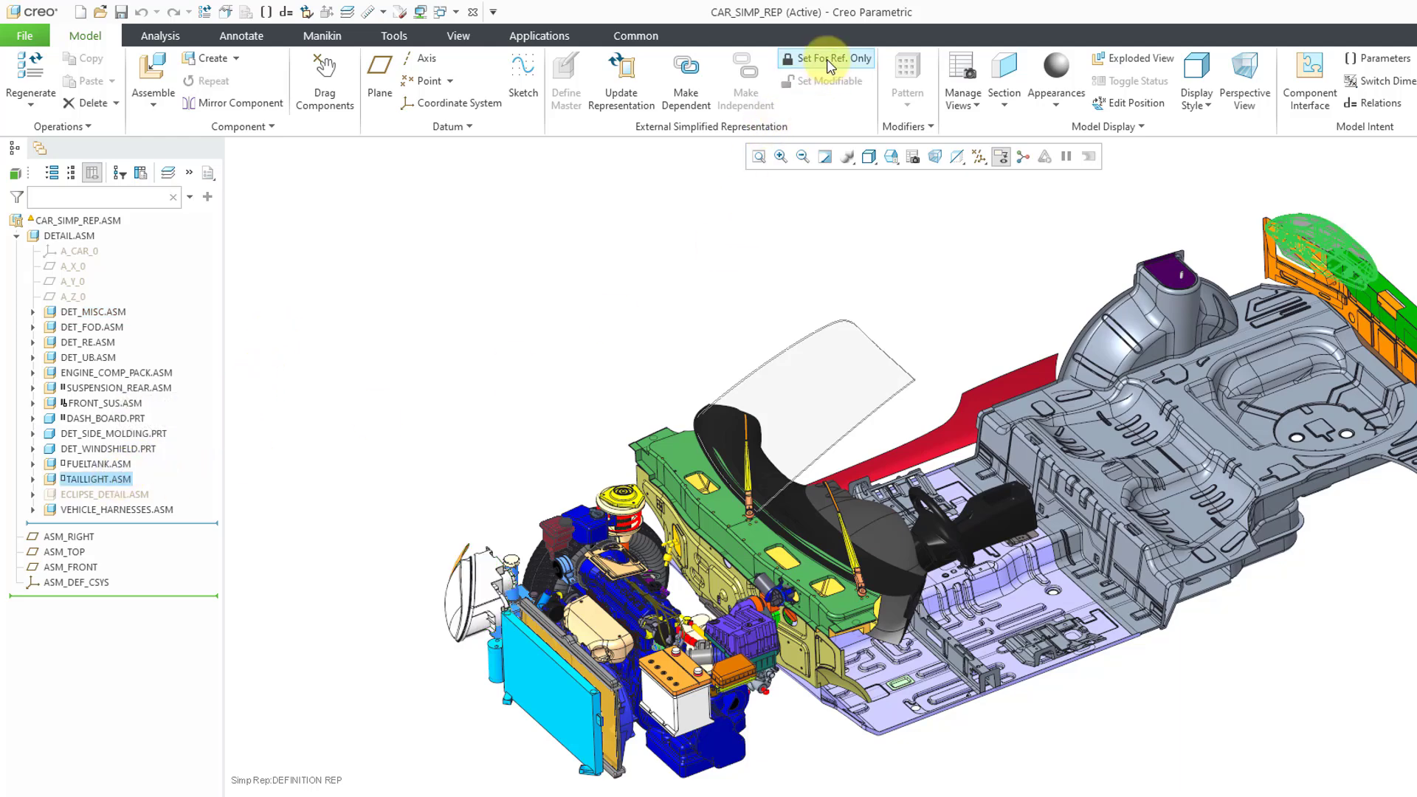
pyautogui.click(831, 62)
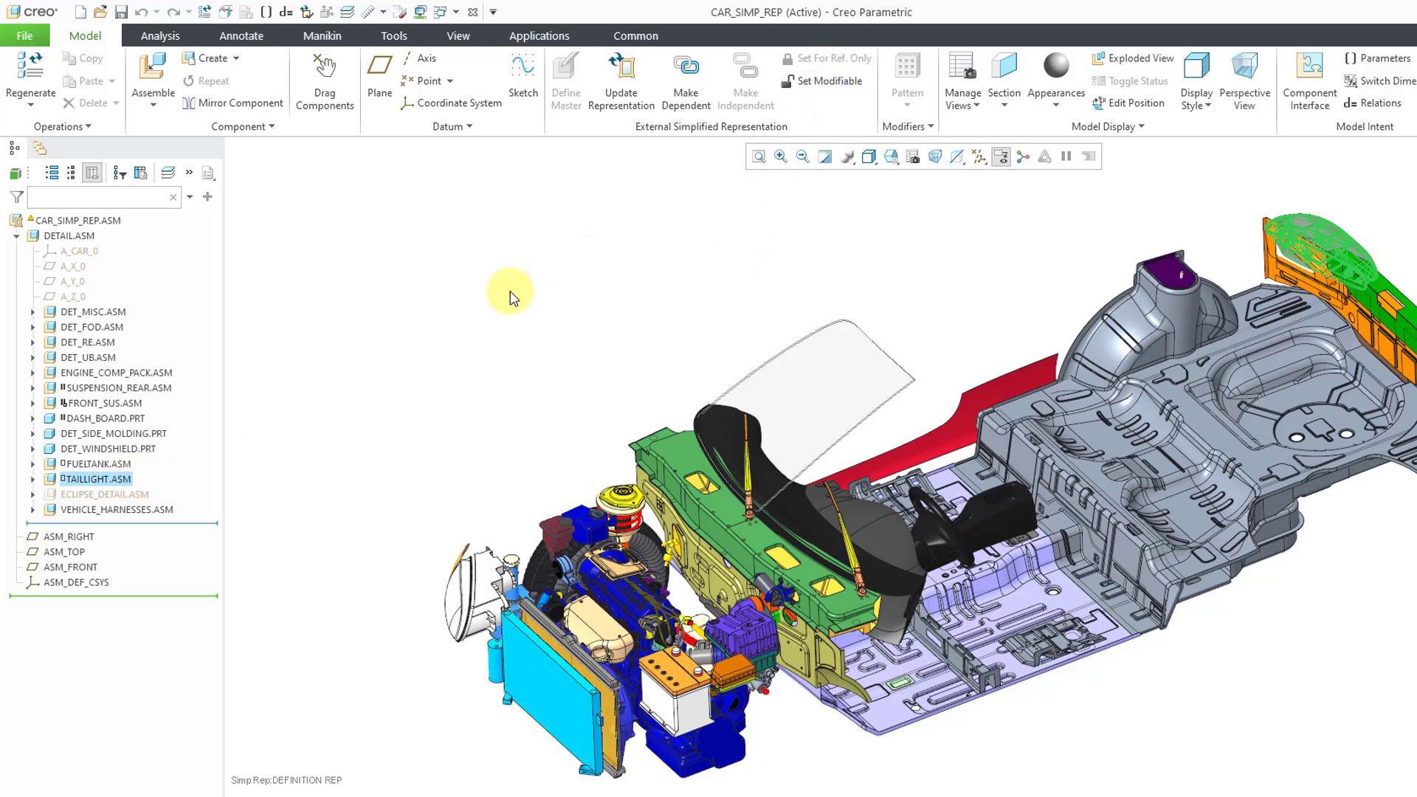
pyautogui.click(389, 341)
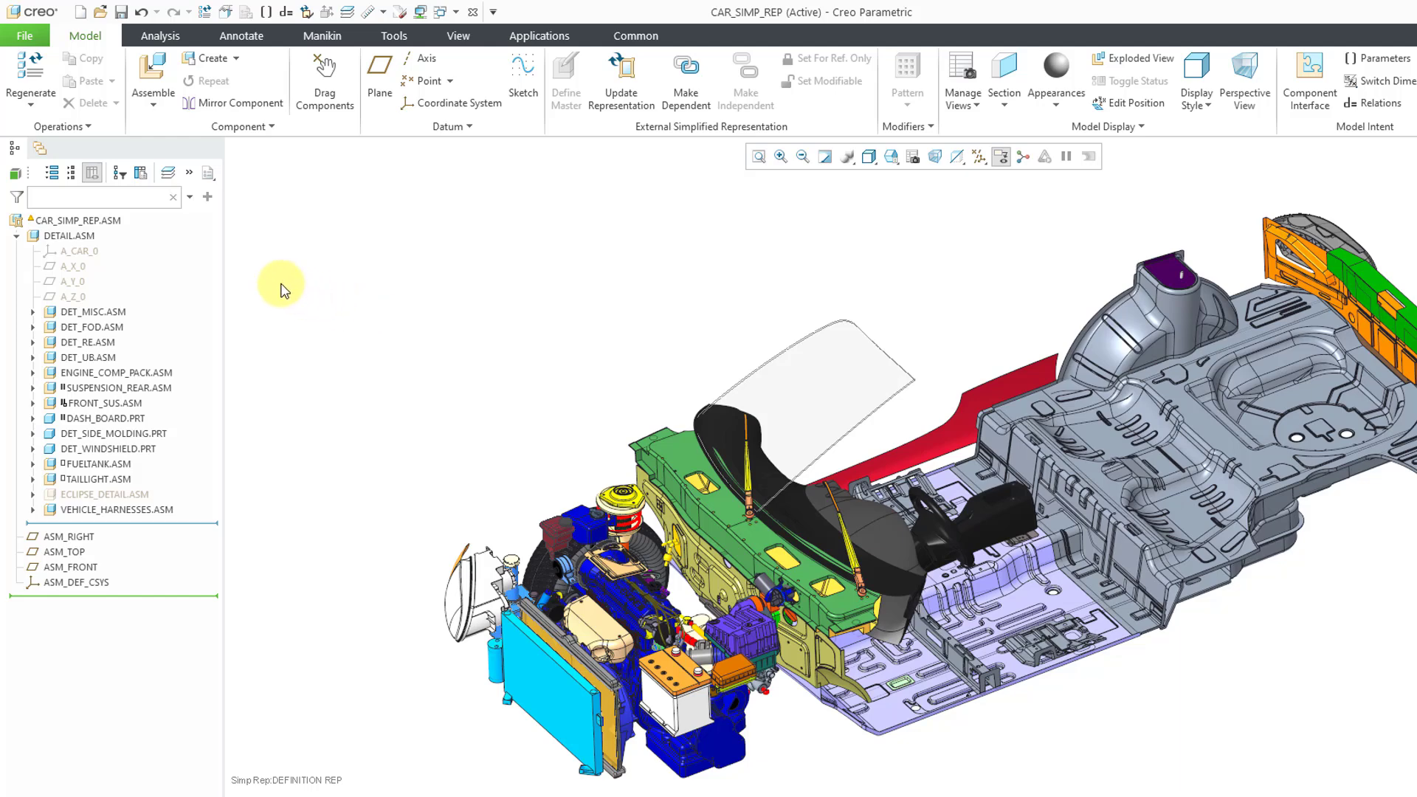
# - Add the Ext. Simp. Rep Qualification column to the model tree and widen the tree to show it
pyautogui.click(144, 179)
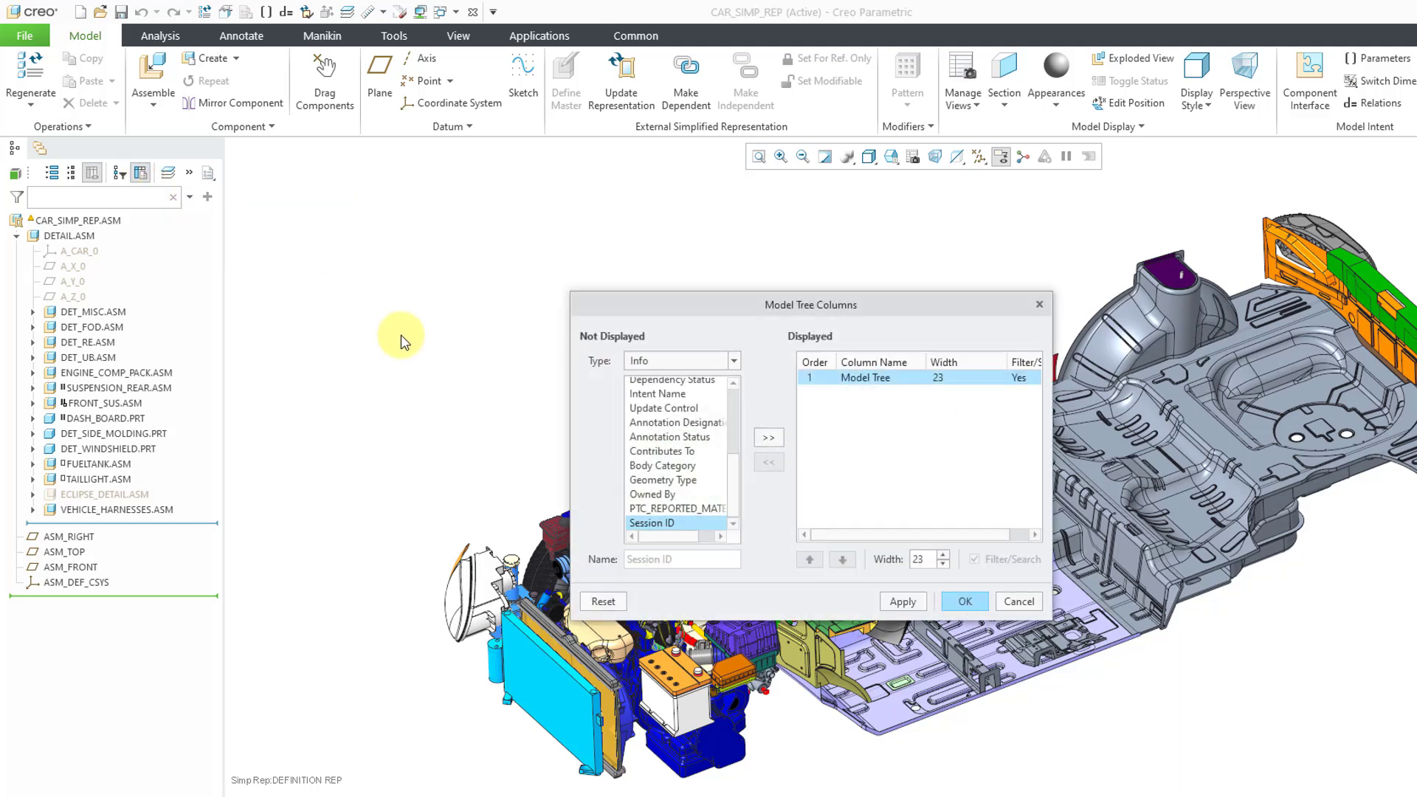
pyautogui.click(688, 363)
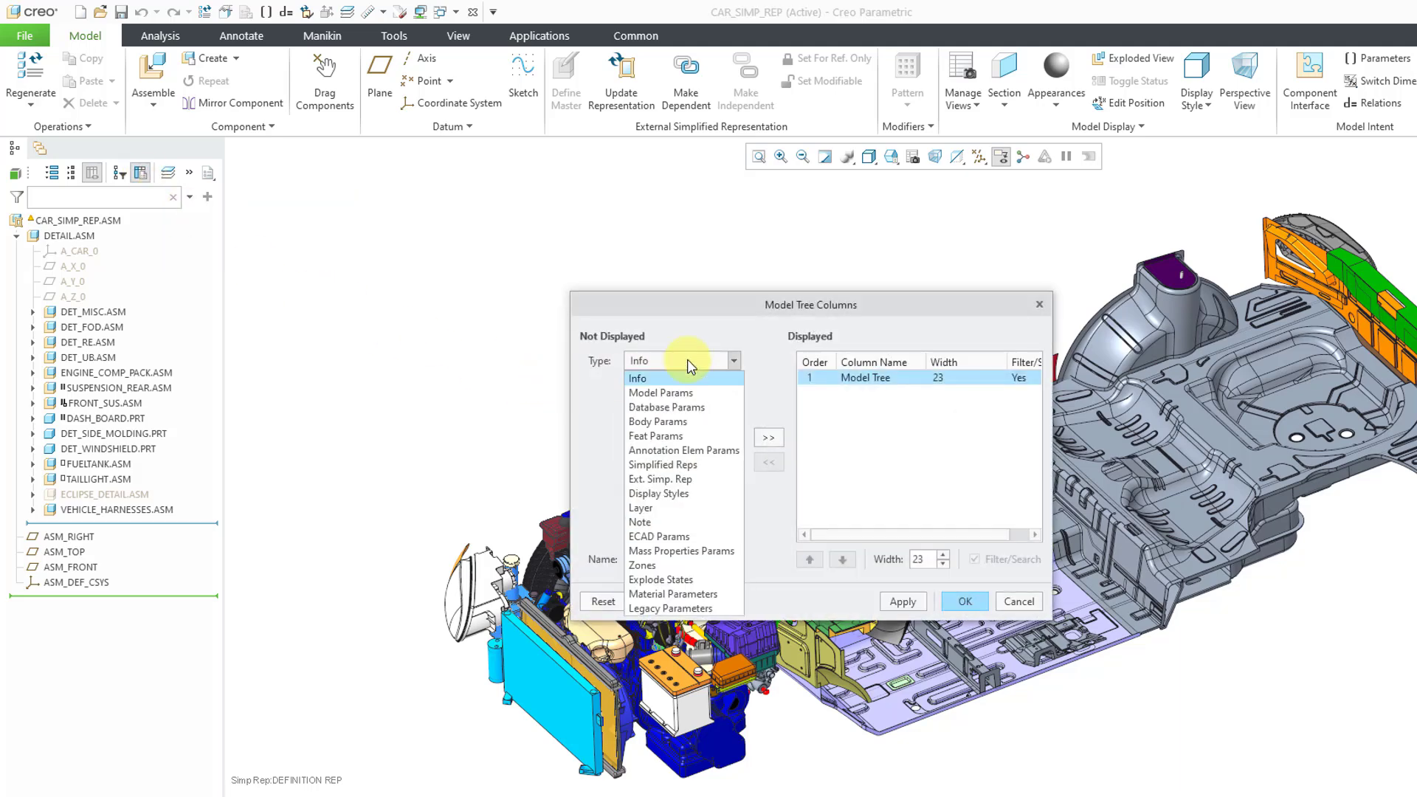
pyautogui.click(681, 481)
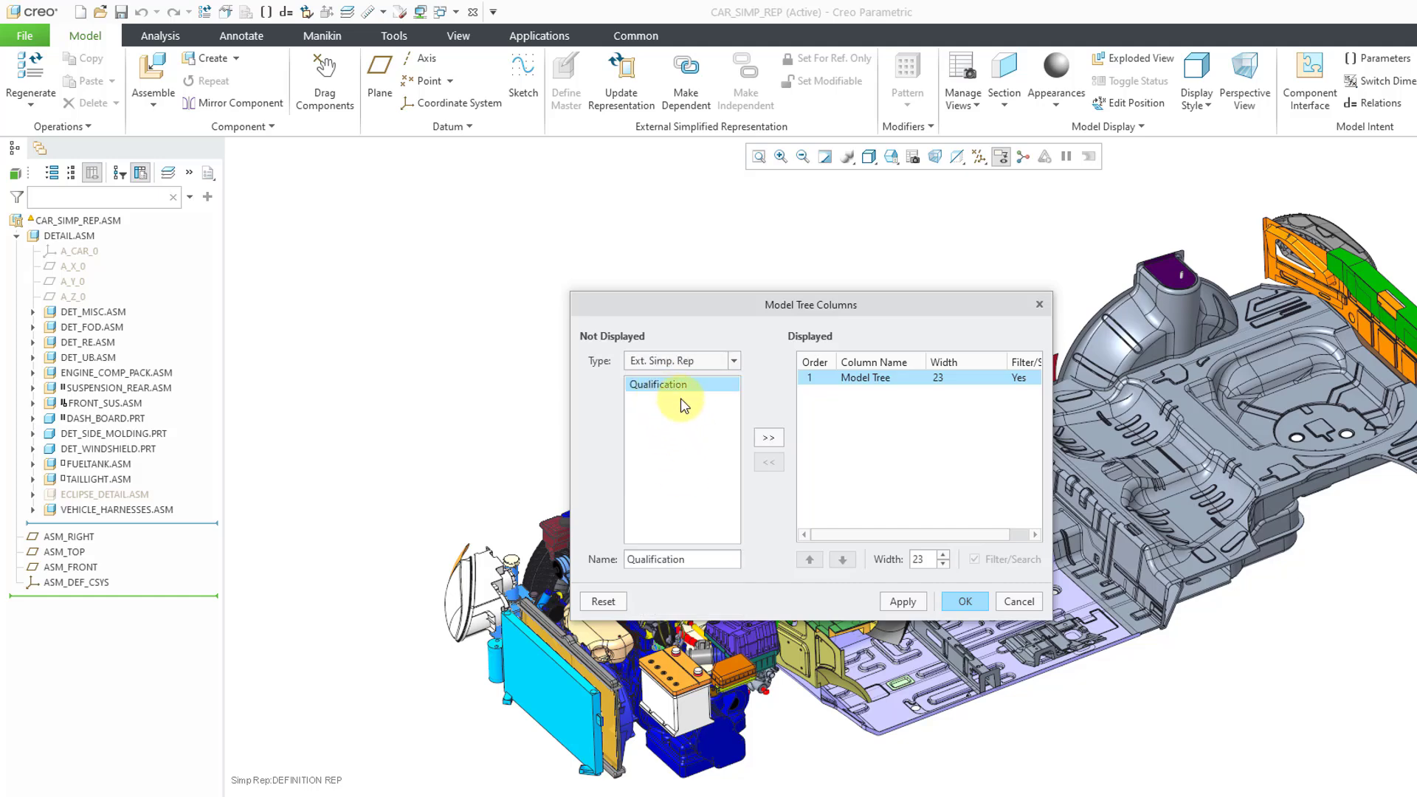
pyautogui.click(770, 440)
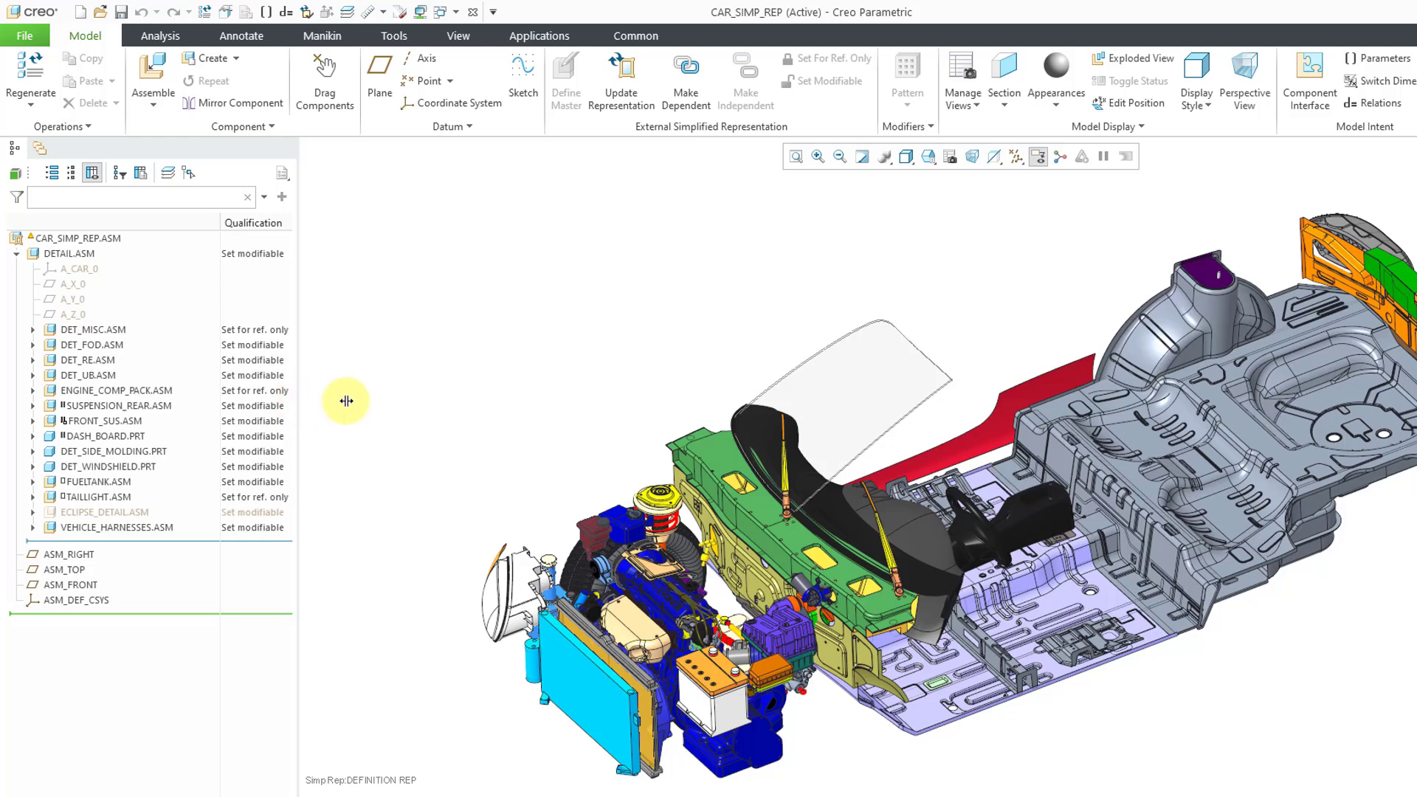
pyautogui.moveTo(346, 401); pyautogui.dragTo(373, 395)
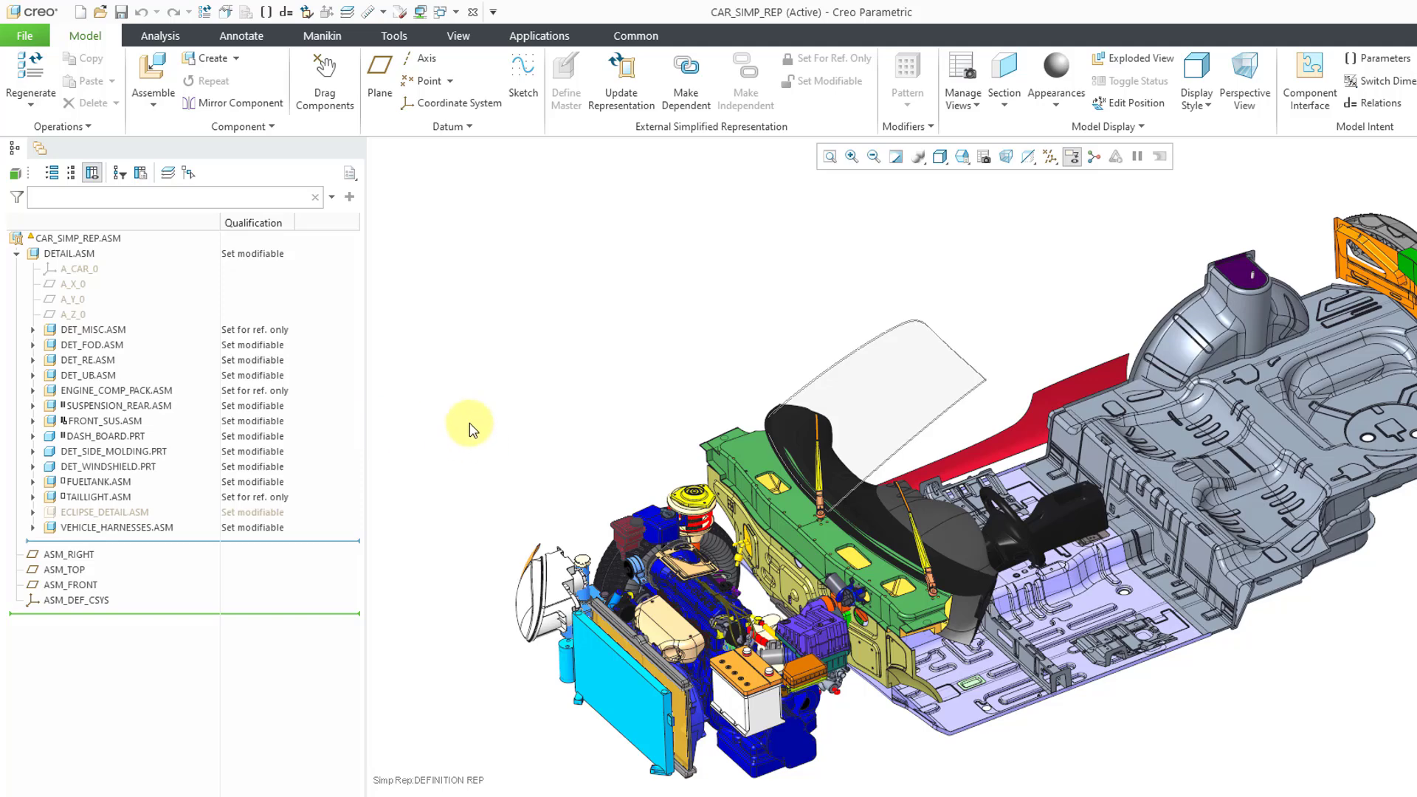
# - Activate VEHICLE_HARNESSES.ASM and create skeleton model VEHICLE_HARNESSES_SKEL0001 in it
pyautogui.click(157, 529)
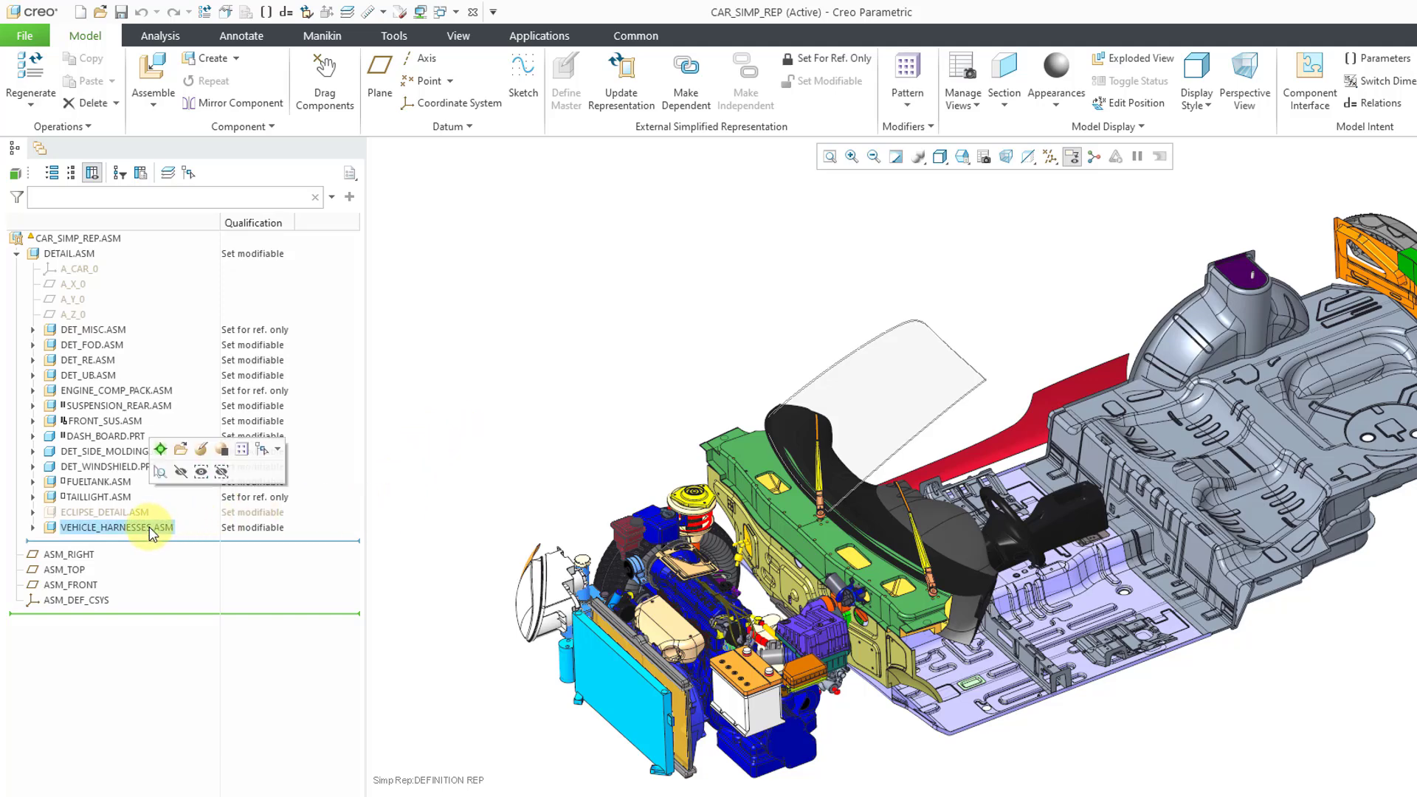
pyautogui.click(162, 448)
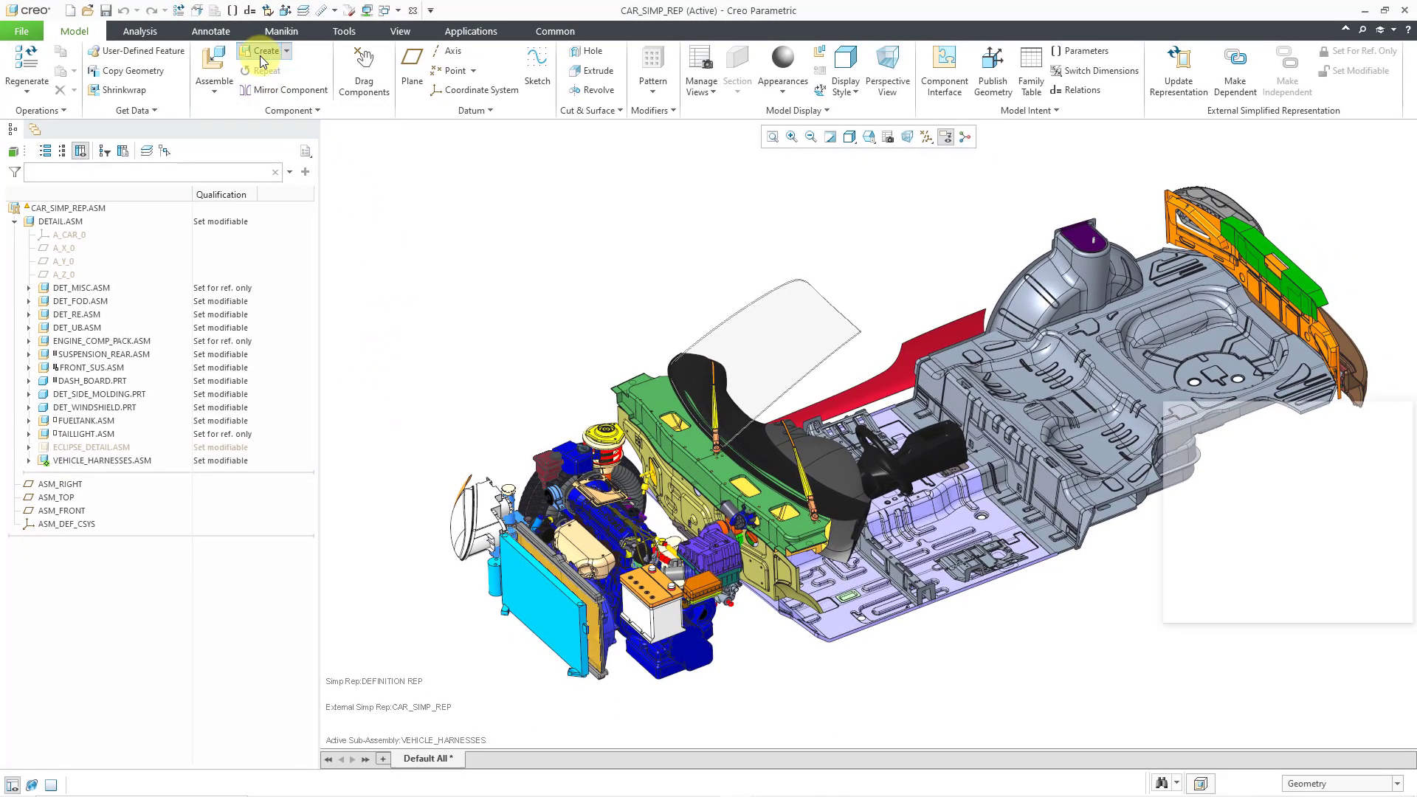
pyautogui.click(1214, 489)
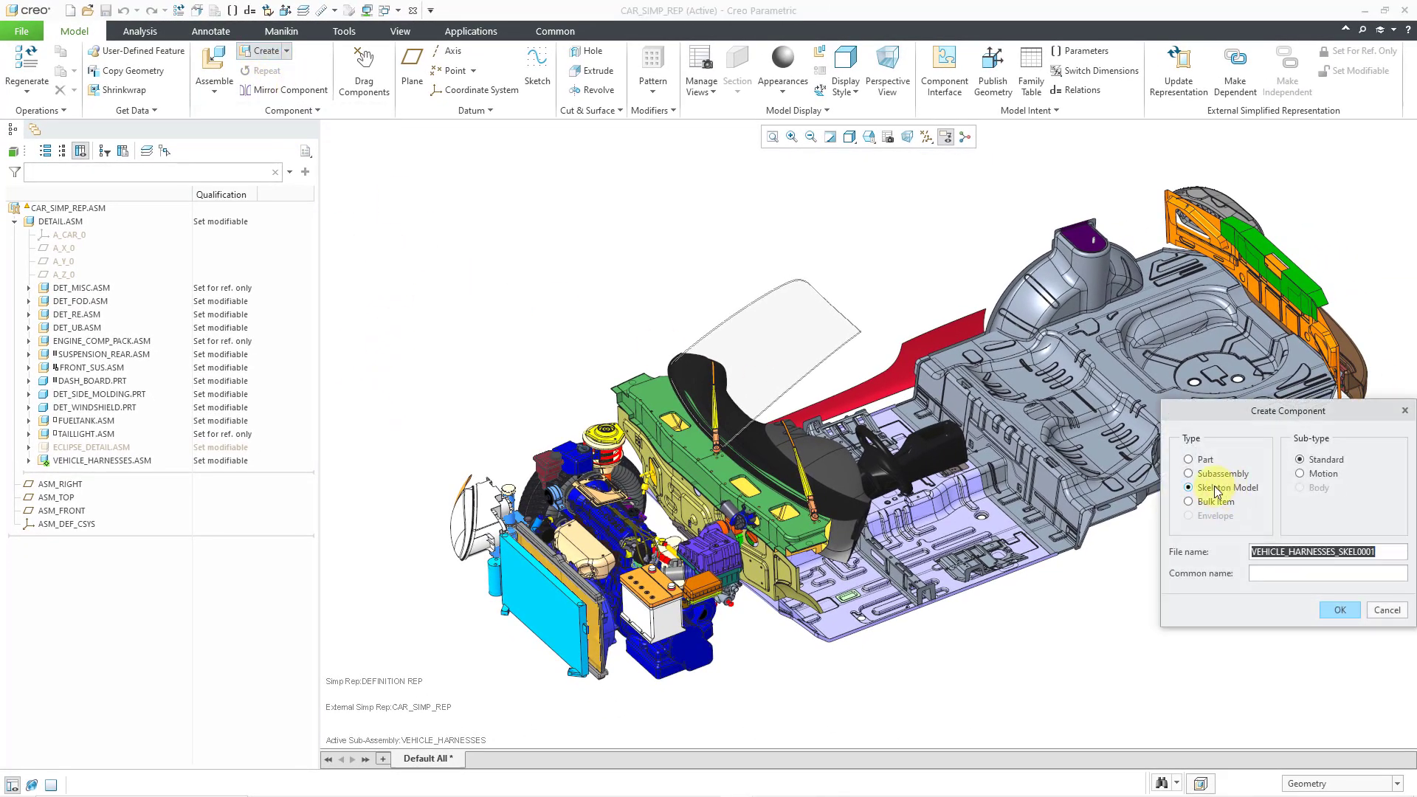
pyautogui.click(1342, 611)
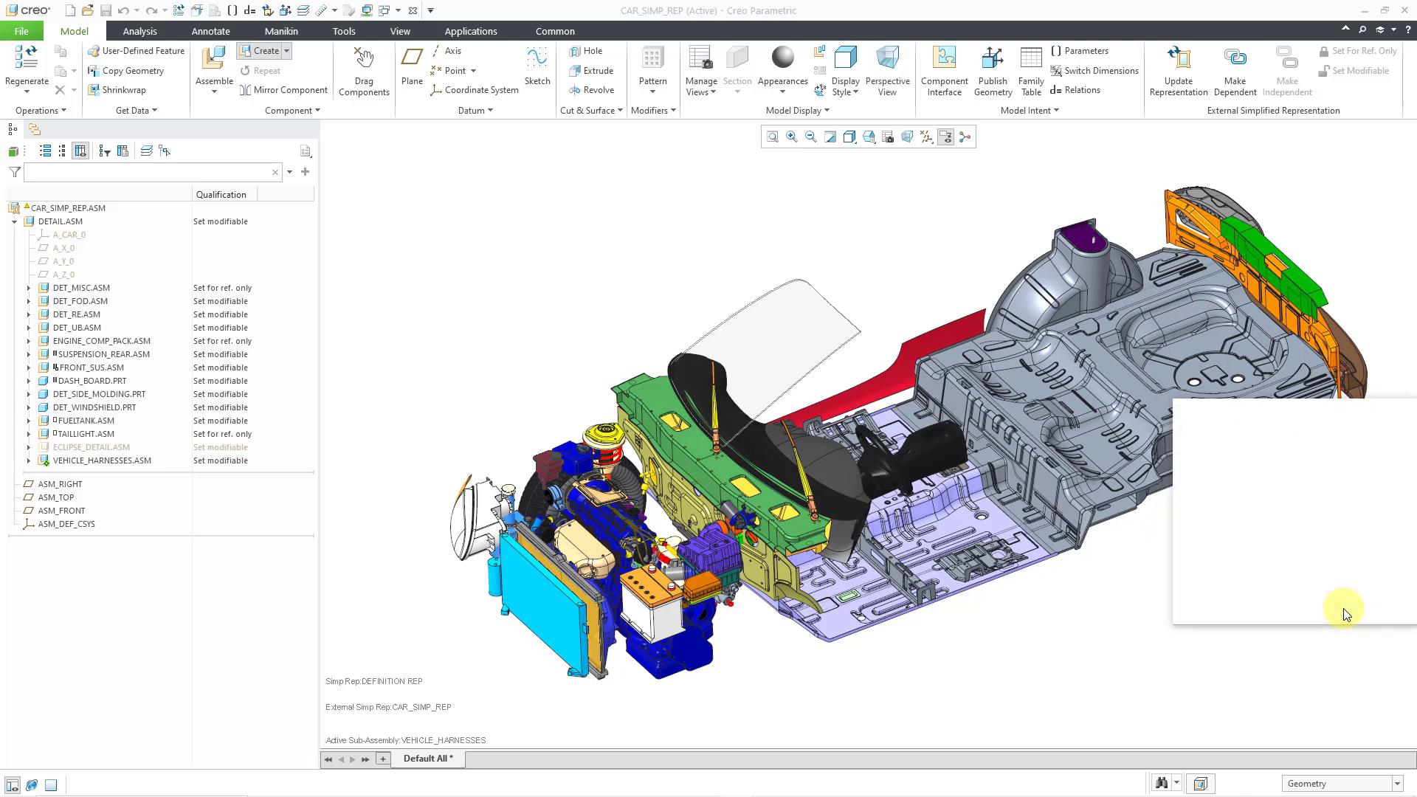
pyautogui.click(1340, 608)
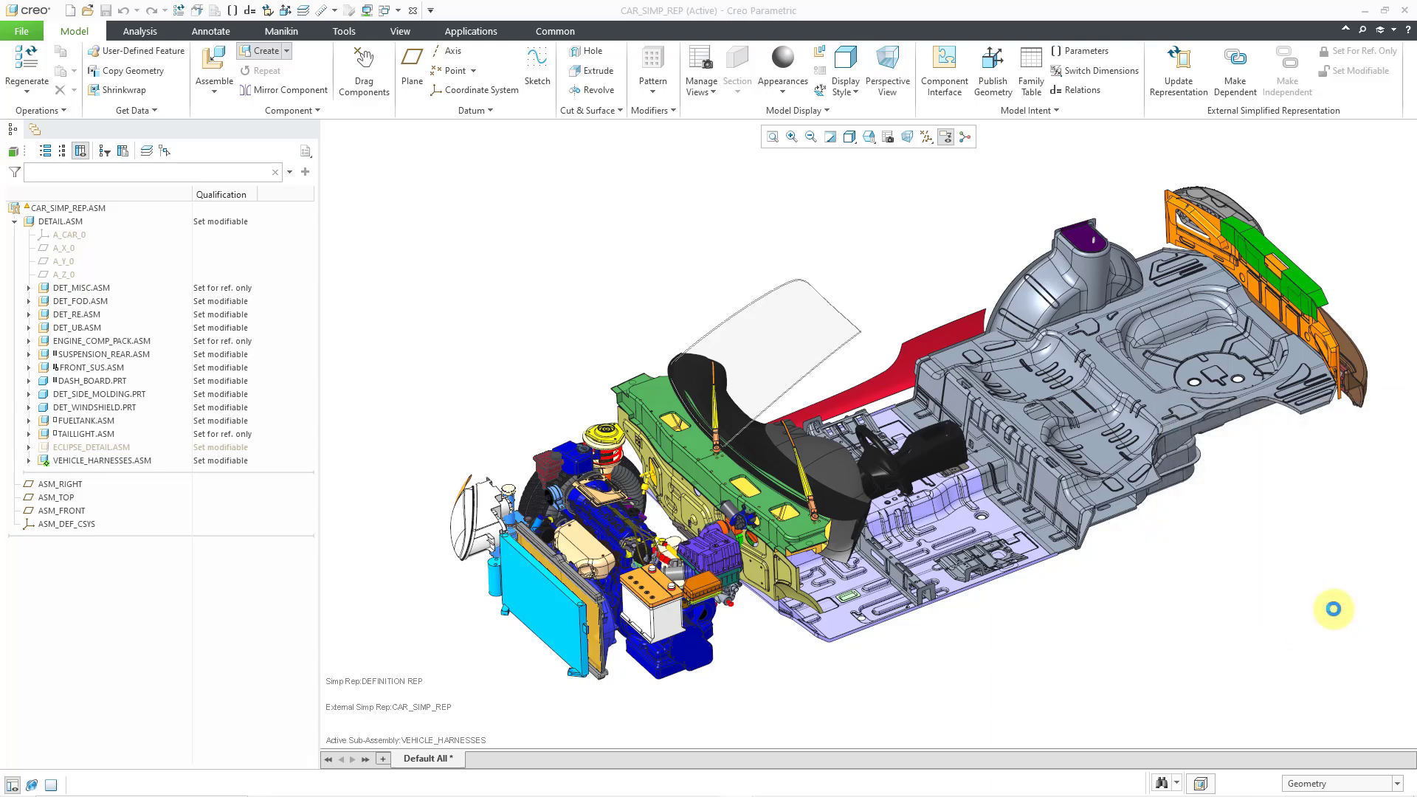